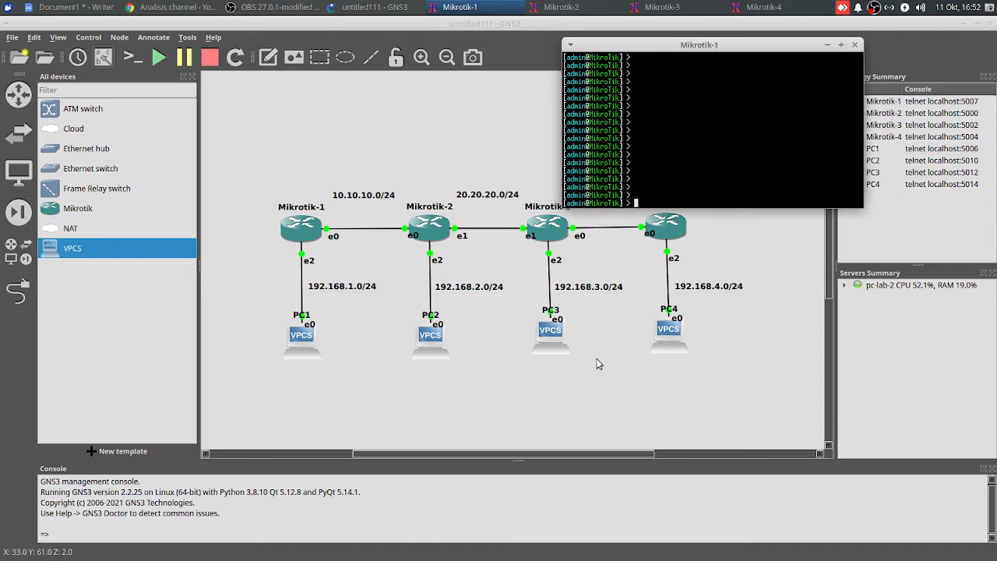
Select the entire topology with its subnet labels and move it lower on the canvas, clearing room above it
left_click(597, 360)
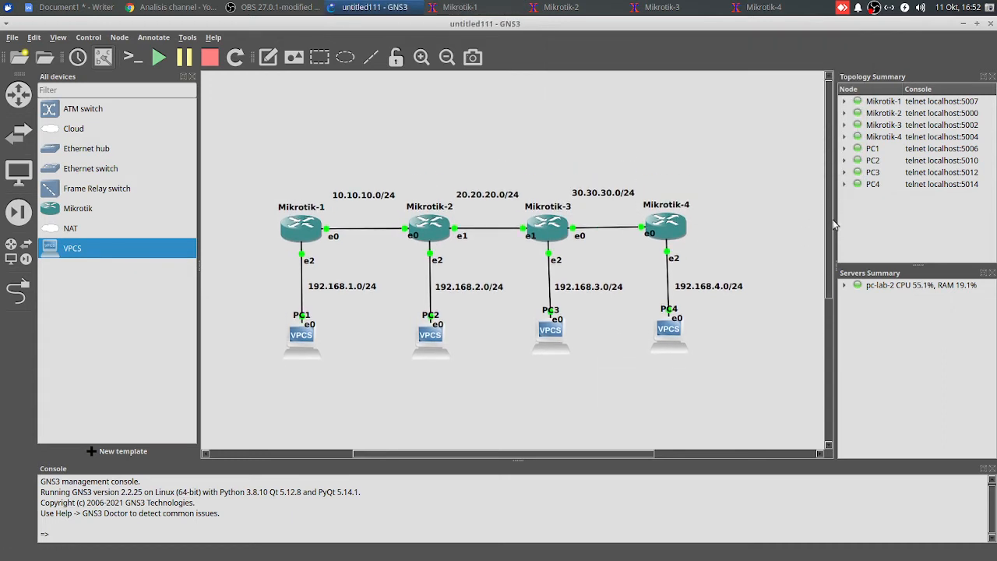
left_click_drag(234, 145, 763, 402)
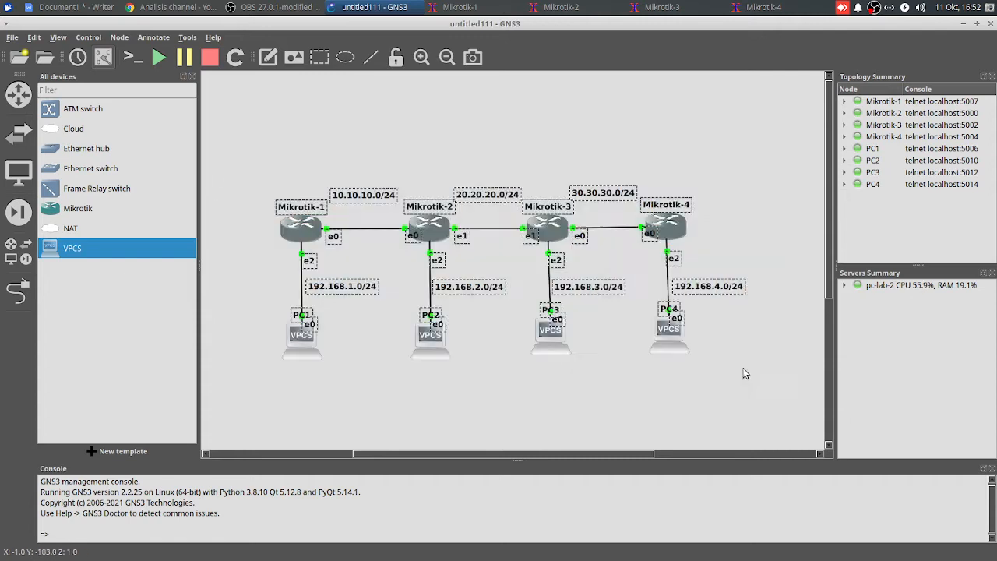
left_click_drag(562, 222, 547, 304)
left_click(532, 166)
In Mikrotik-1's console, placed above the topology, assign IP address 10.10.10.1/24 to interface ether1
left_click(470, 5)
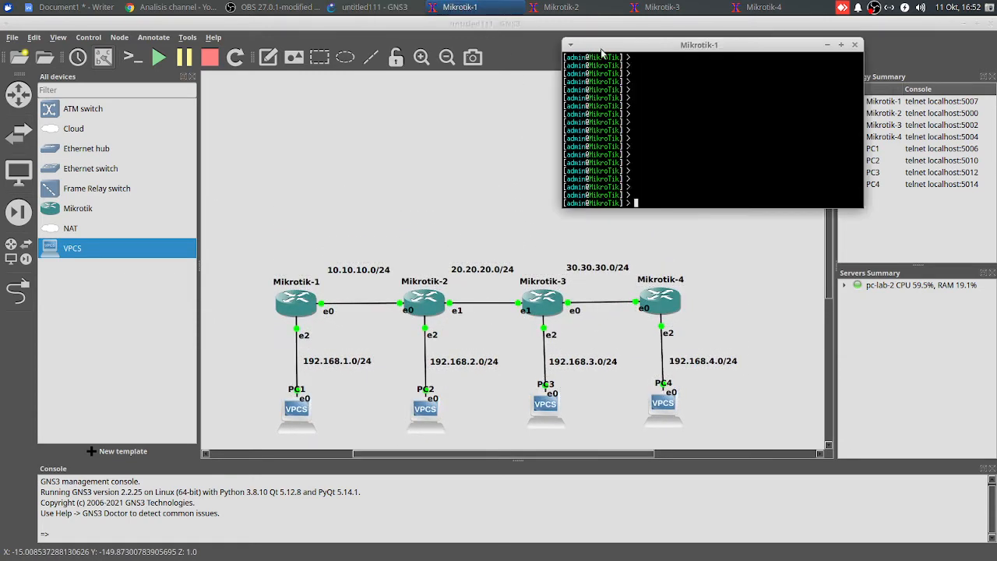
left_click_drag(616, 51, 493, 63)
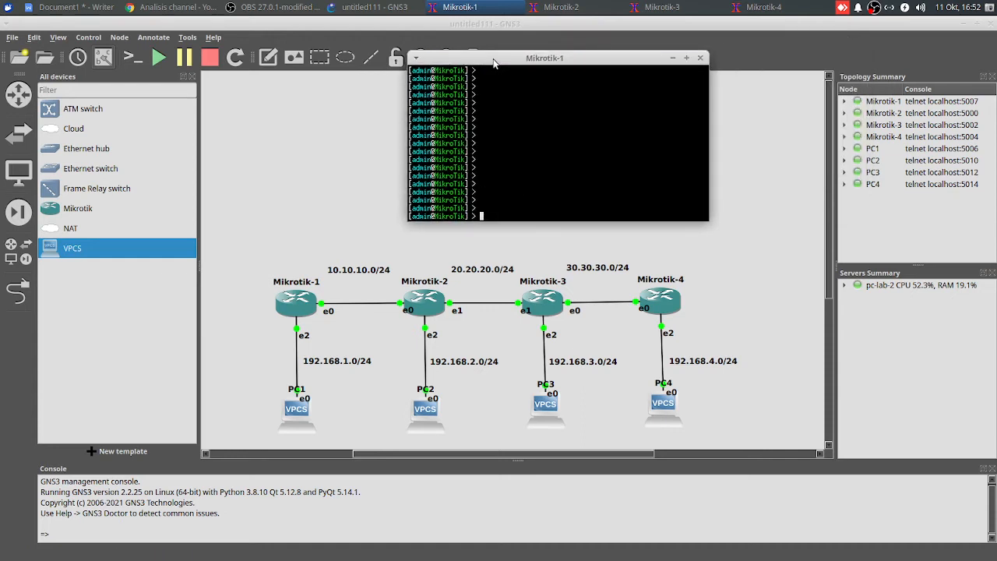
type("ip address add address=10.10.10.1/24 ")
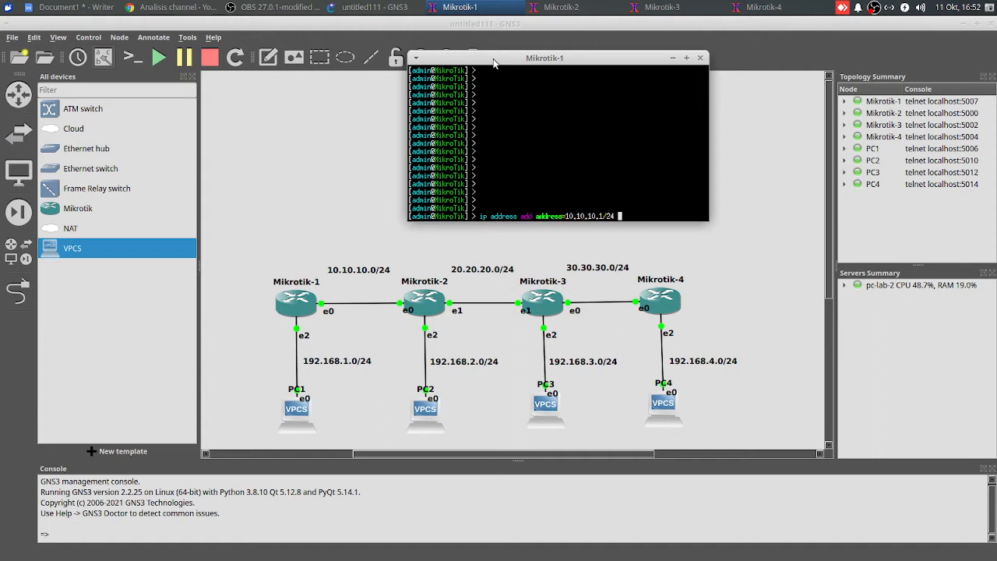
type("interface=ether")
type("1")
key("Return")
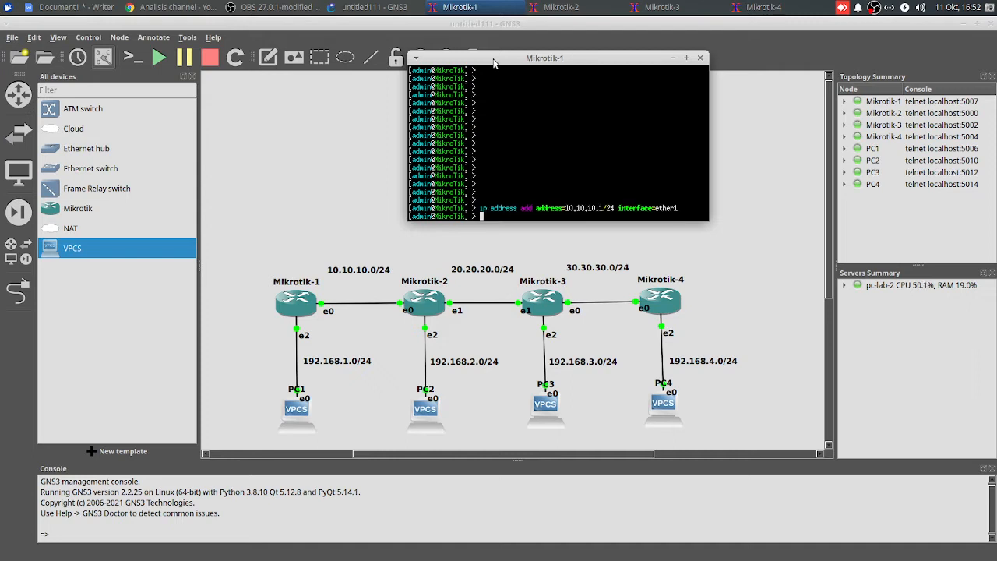
Assign IP address 192.168.1.1/24 to interface ether3 on Mikrotik-1
type("ip address add ad")
key("Tab")
type("192.168")
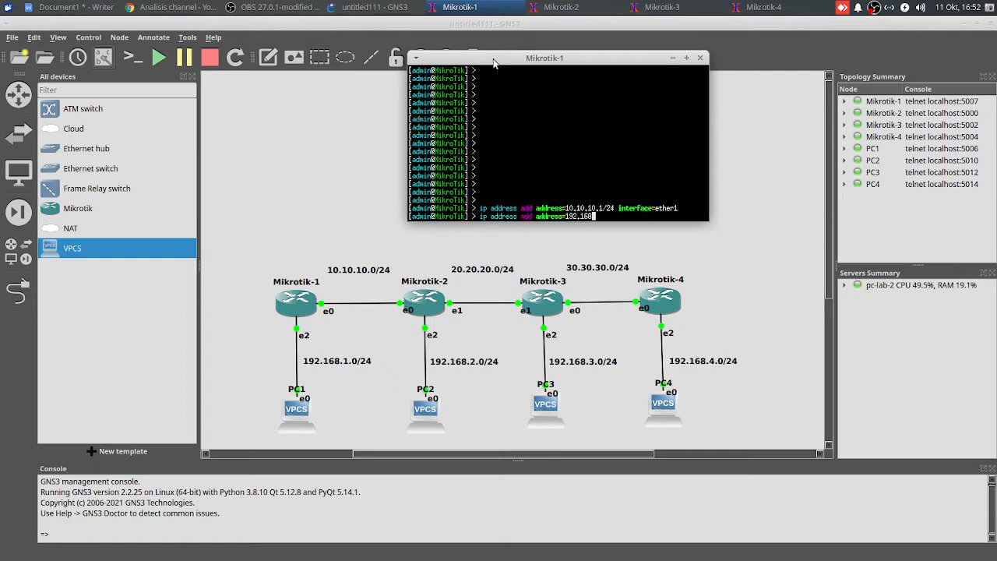
type(".1.1/24 in")
key("BackSpace")
type("in")
key("Tab")
type("ether")
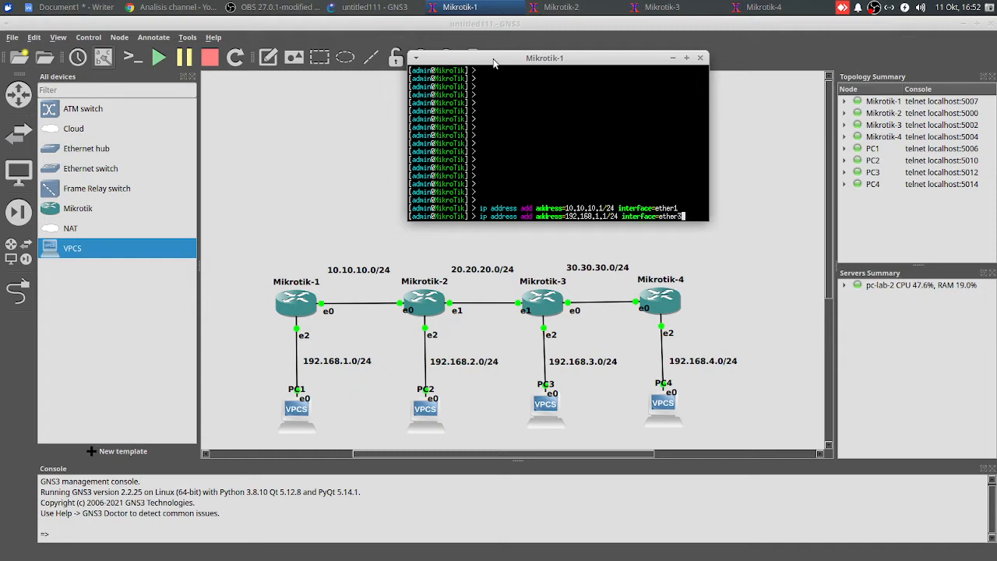
key("Return")
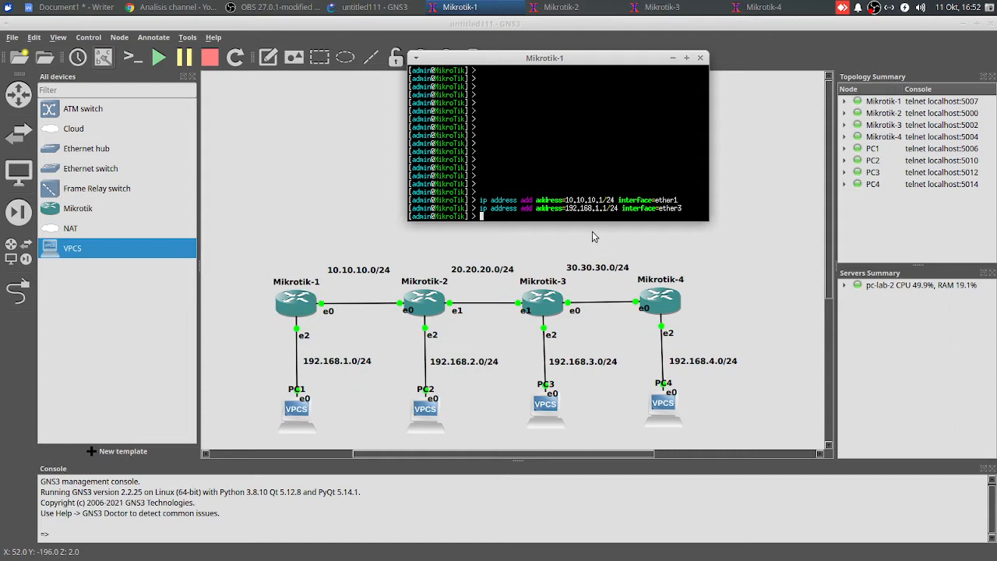
Print the IP address list on Mikrotik-1 to check its interface assignments
type("ip address print")
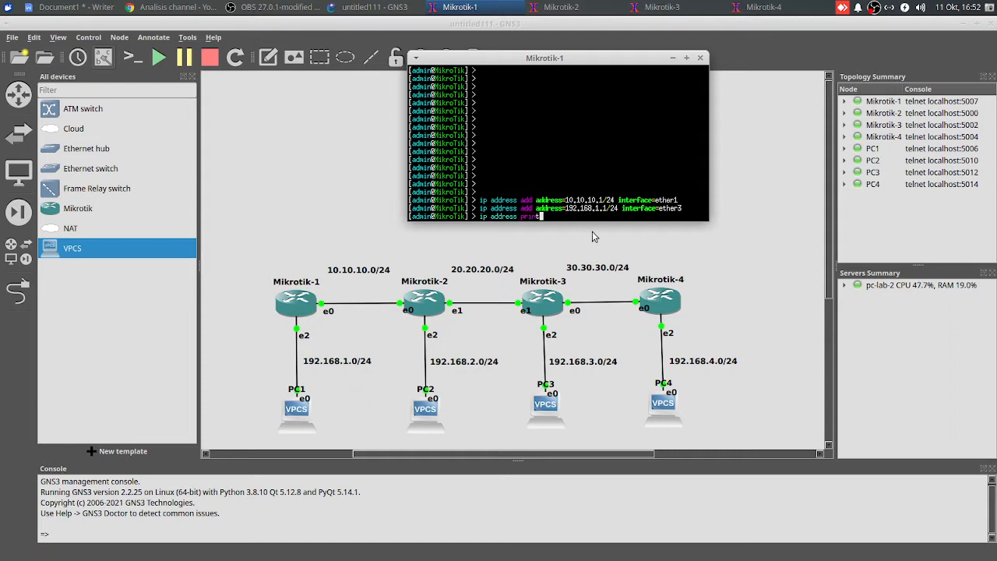
key("Return")
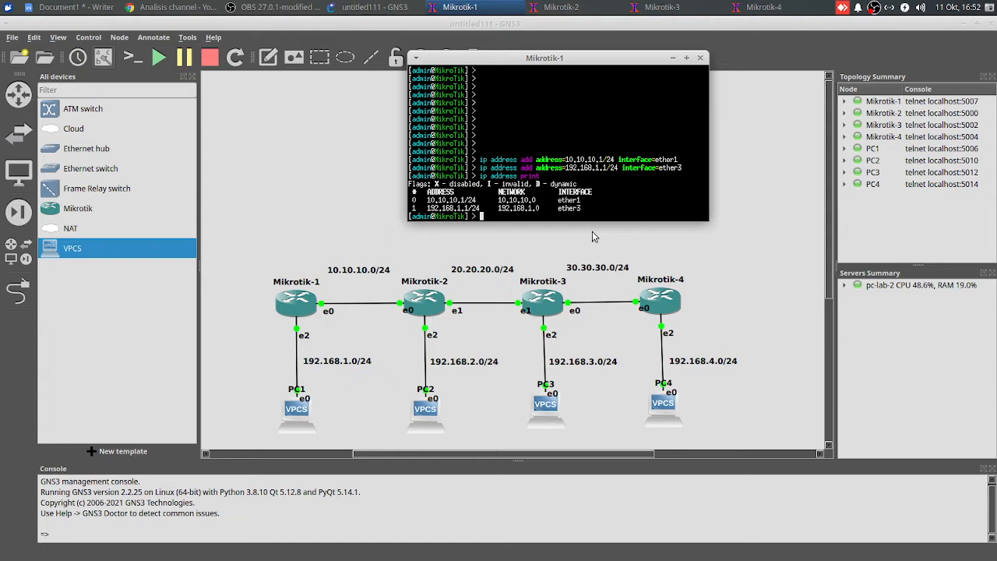
key("Return")
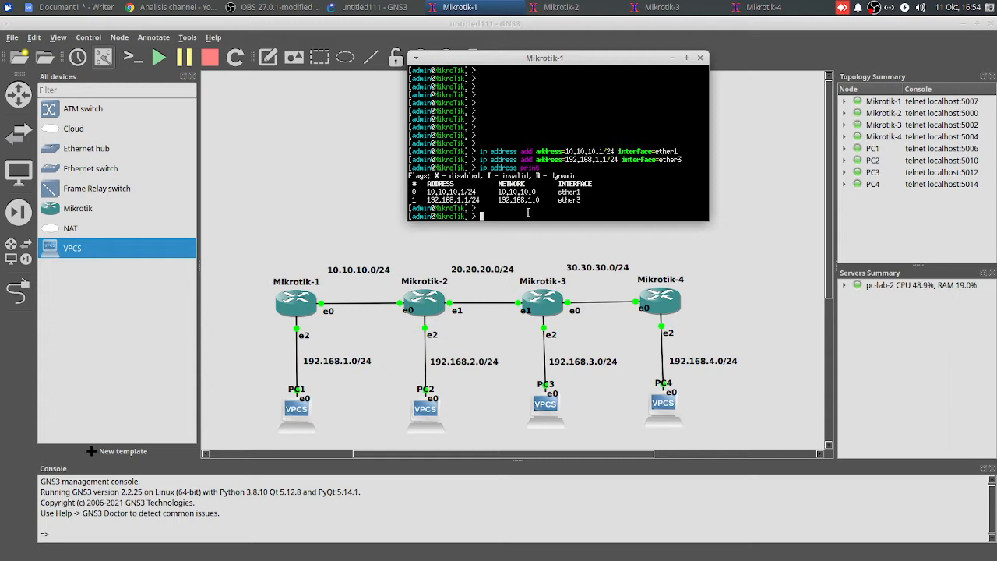
Run the DHCP server setup on Mikrotik-1 for interface ether3, accepting the default network, gateway, address pool, DNS and lease time
type("ip dhcp-server setup")
key("Return")
type("ether")
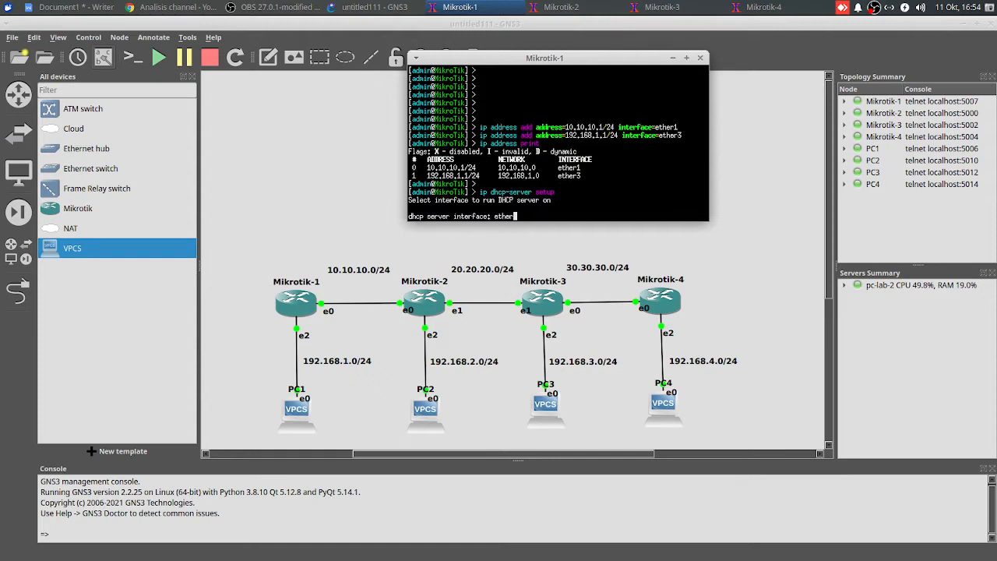
type("3")
key("Return")
key("Return")
key("Return")
key("Return")
key("Return")
key("Return")
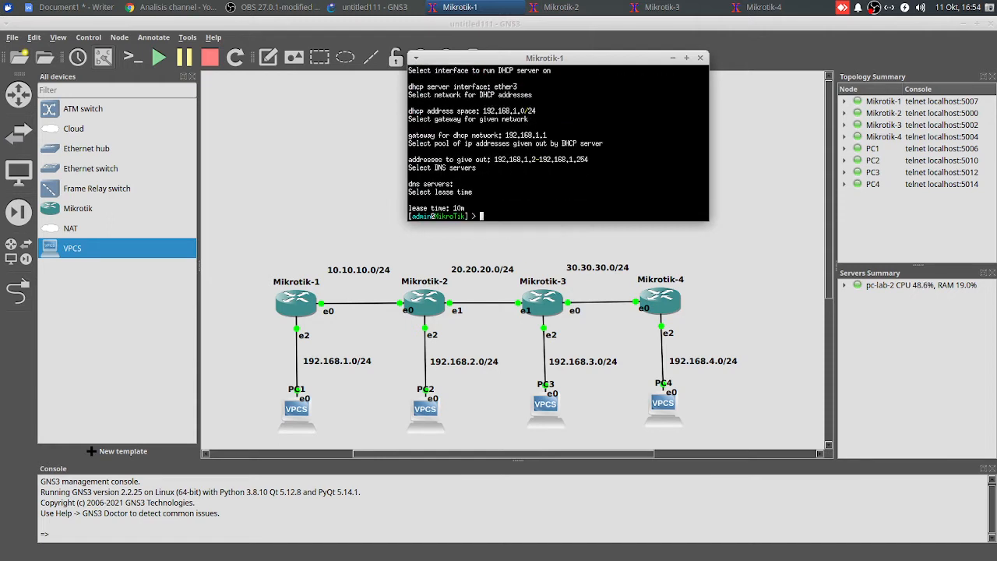
Open PC1's console and request an IP address through DHCP with "ip dhcp"
left_click(362, 169)
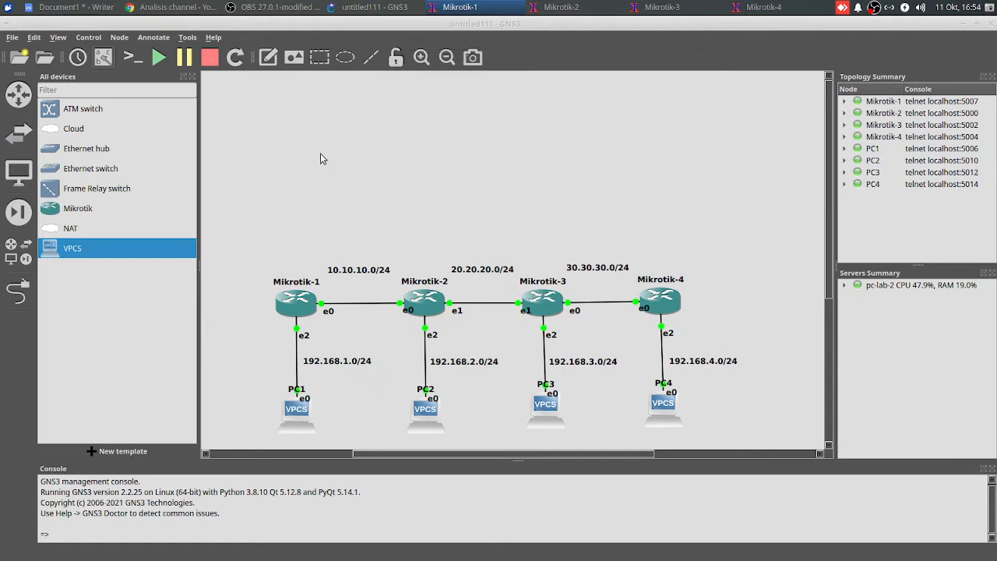
right_click(299, 410)
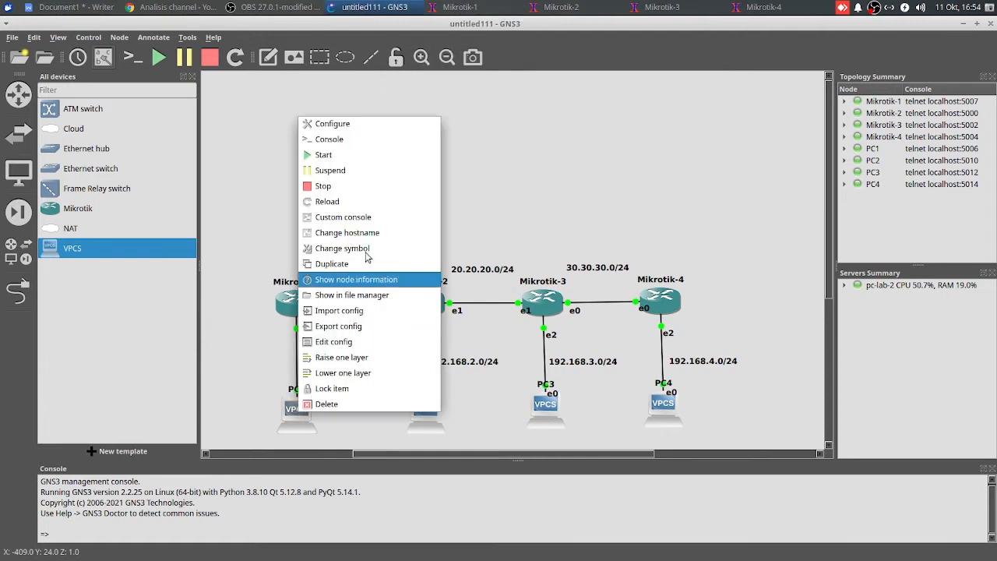
left_click(376, 148)
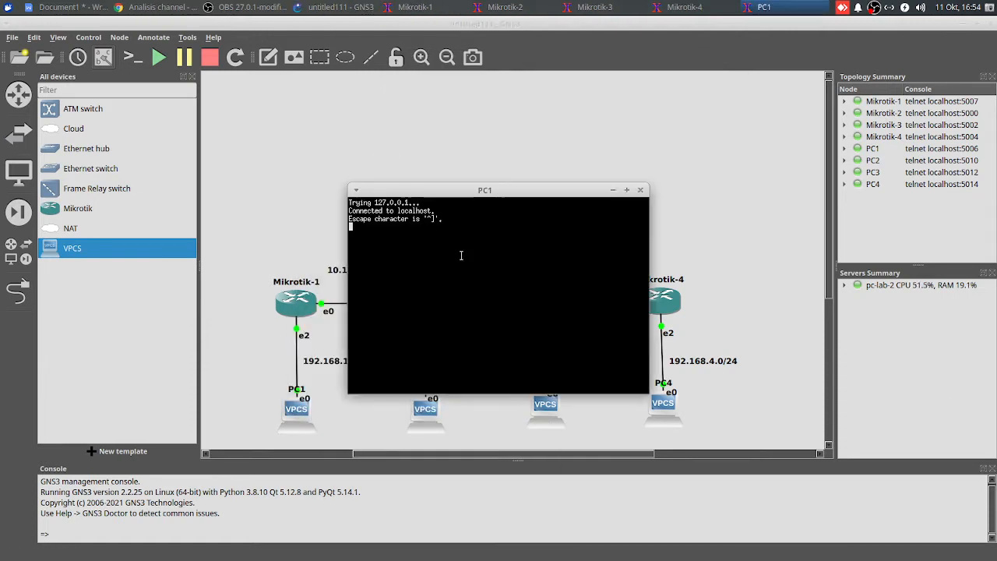
key("Return")
type("ip dhcp")
key("Return")
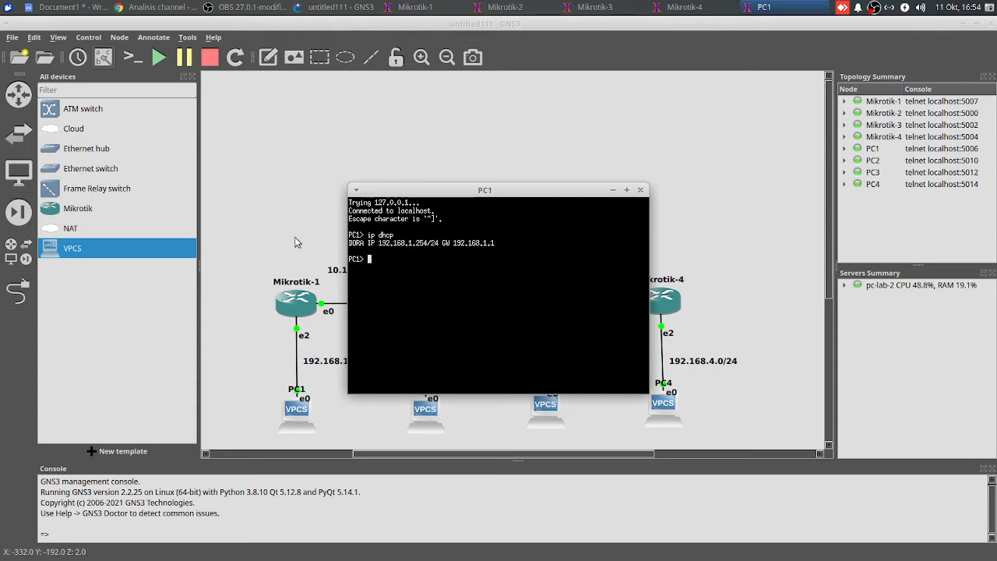
Bring up Mikrotik-2's console above the topology and assign IP address 10.10.10.2/24 to interface ether1
left_click(288, 217)
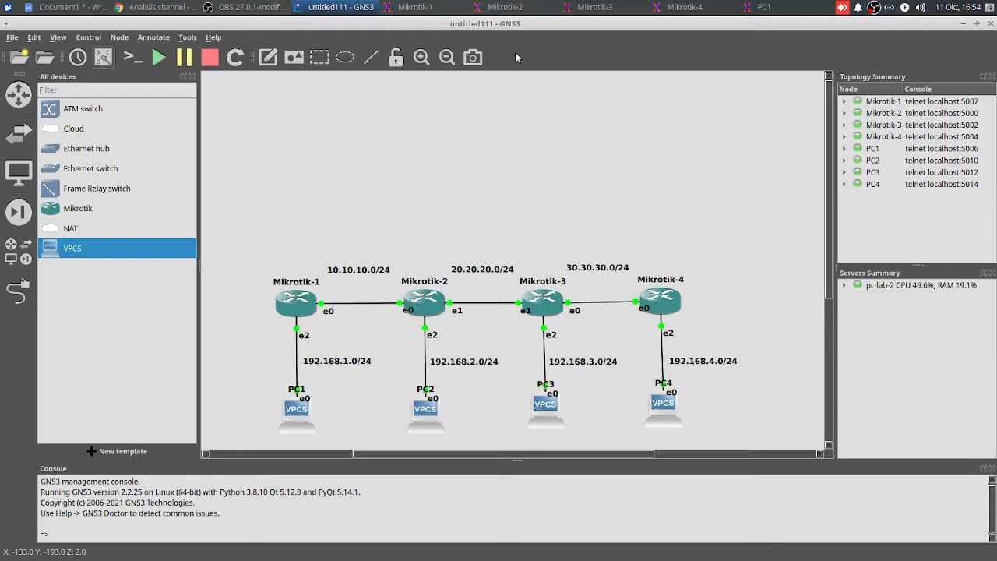
left_click(525, 5)
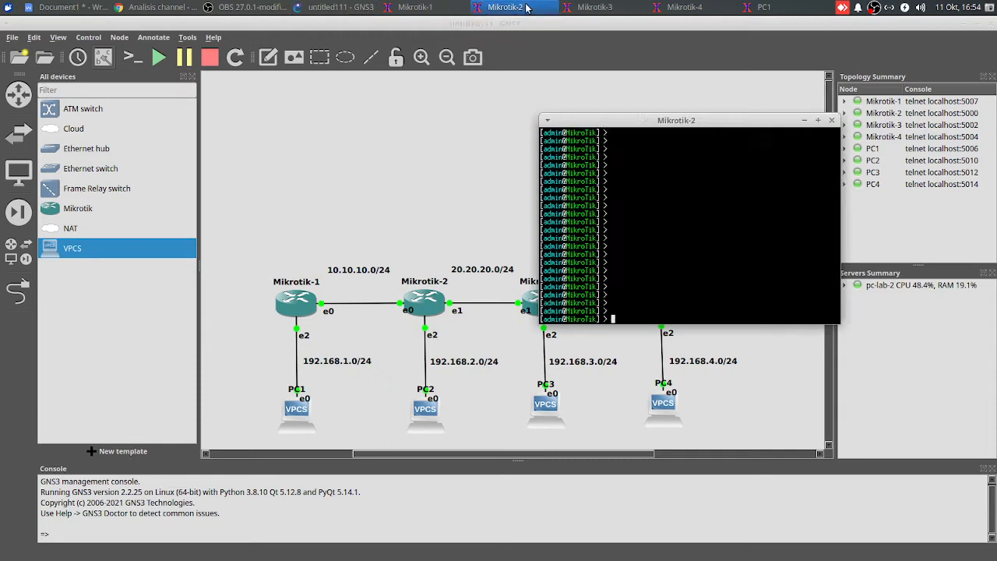
left_click_drag(670, 123, 543, 48)
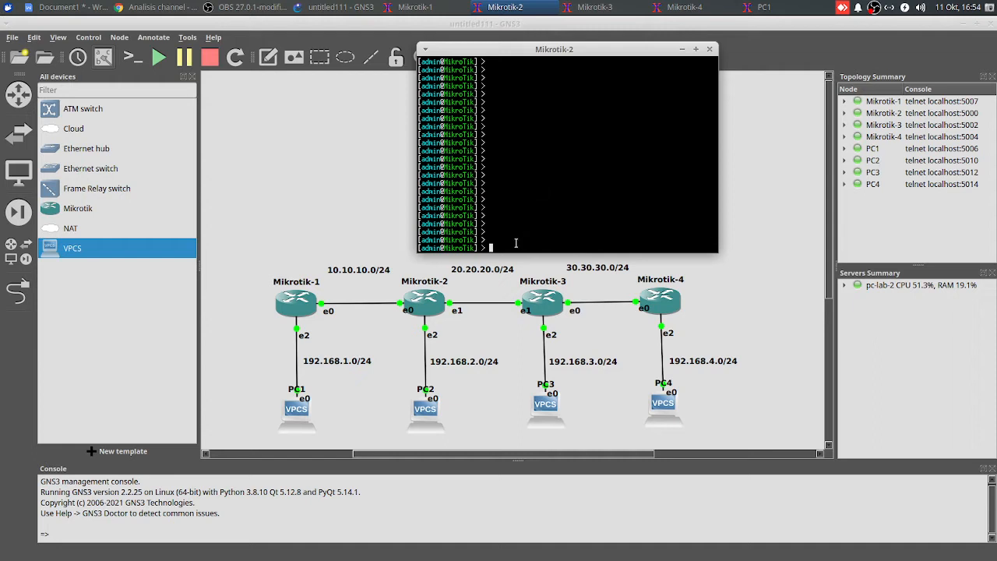
type("ip address add address=10.10.10.2/24 interface=")
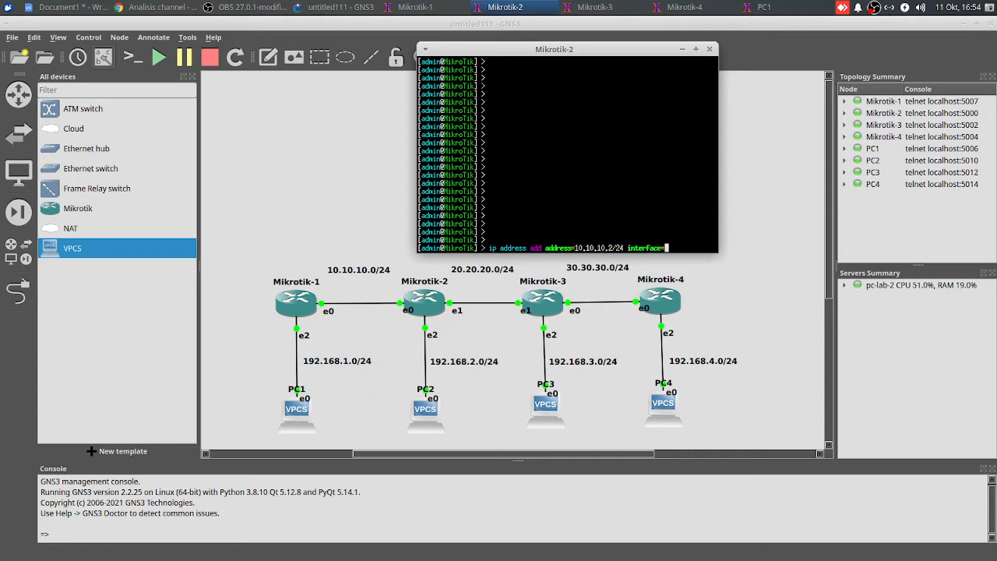
type("ether1")
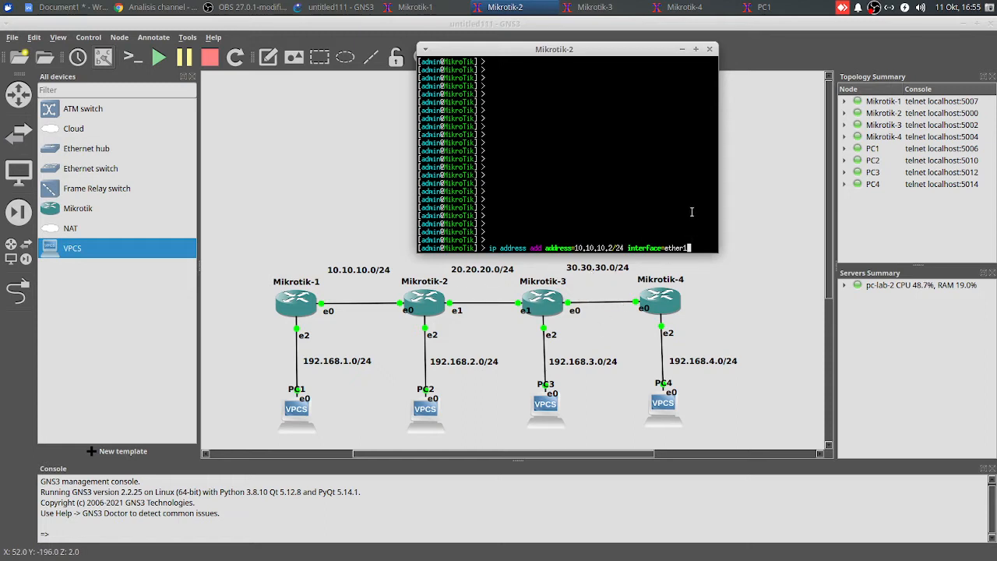
key("Return")
Assign IP address 20.20.20.1/24 to interface ether2 on Mikrotik-2
type("ip address ad")
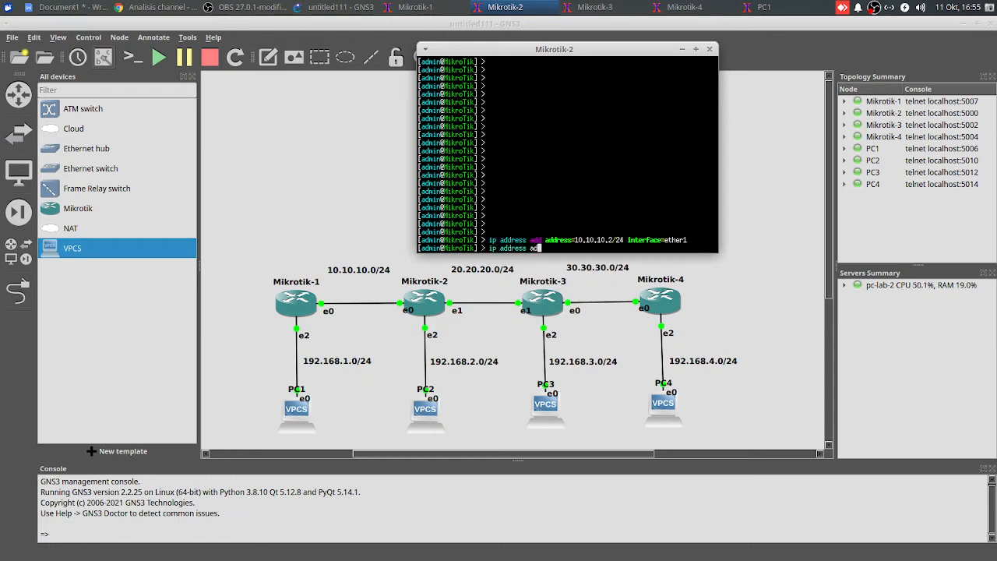
type("d address=20.20.2")
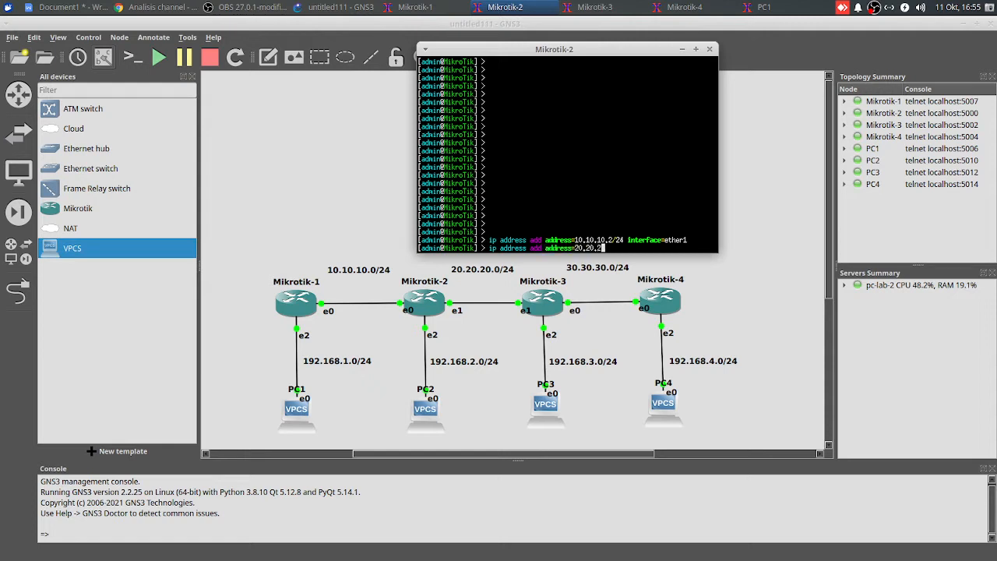
type("0.1/24 interface=ether2")
key("Return")
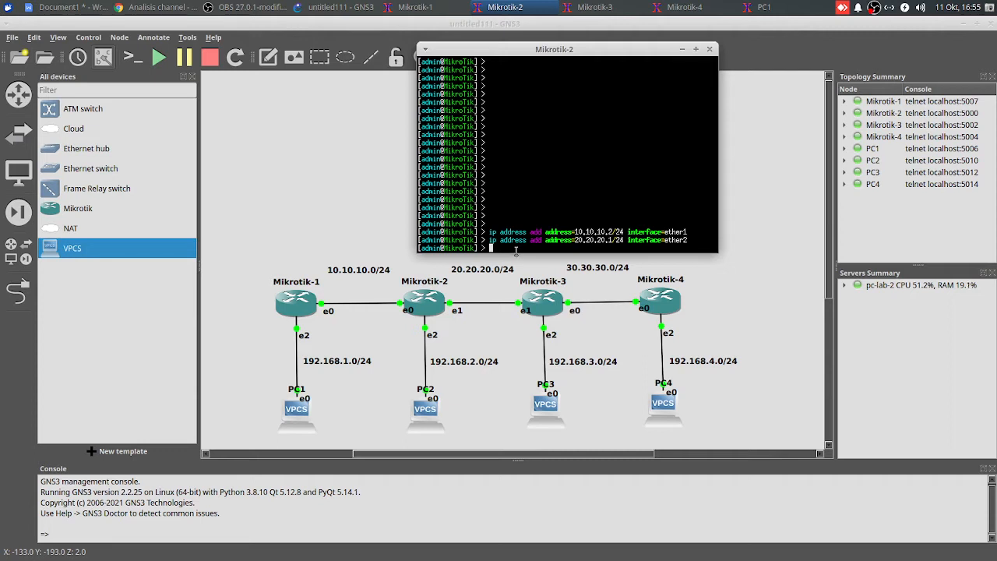
Assign IP address 192.168.2.1/24 to interface ether3 on Mikrotik-2
type("ip address ad")
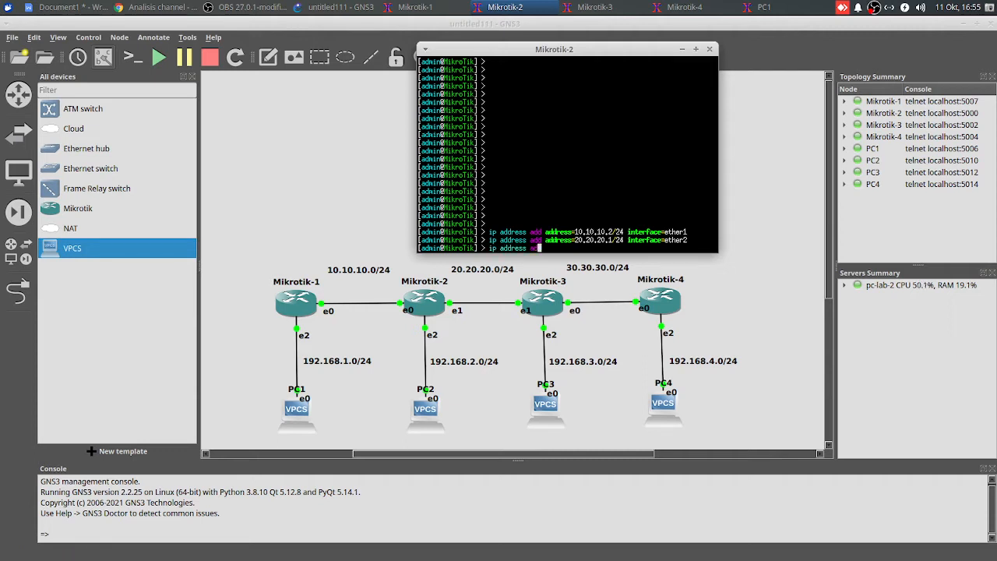
type("d address=192.168")
type(".1.")
key("BackSpace")
key("BackSpace")
type("2.1/24 in")
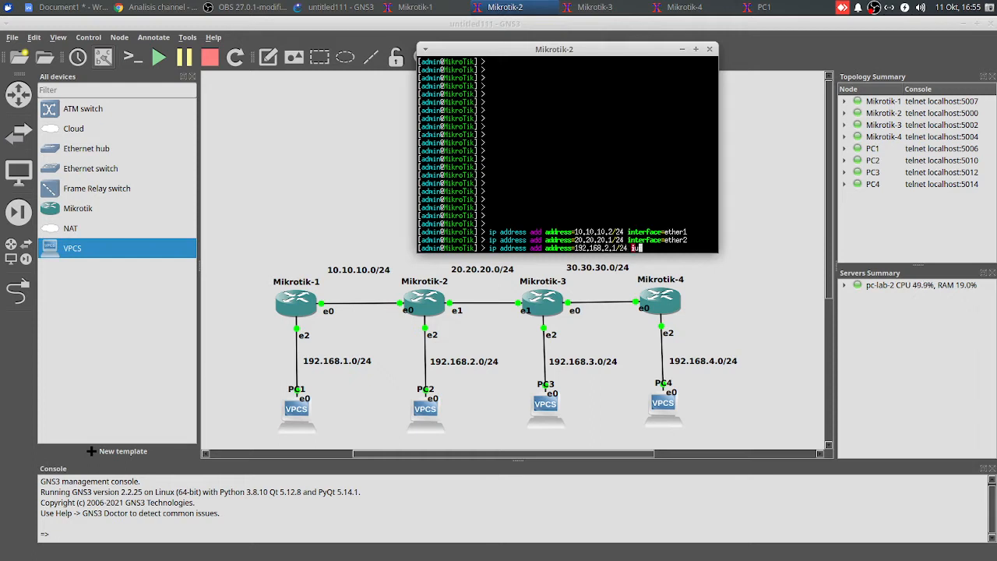
type("terface=ether3")
key("Return")
Print the IP address list on Mikrotik-2 and review the address entries
type("i")
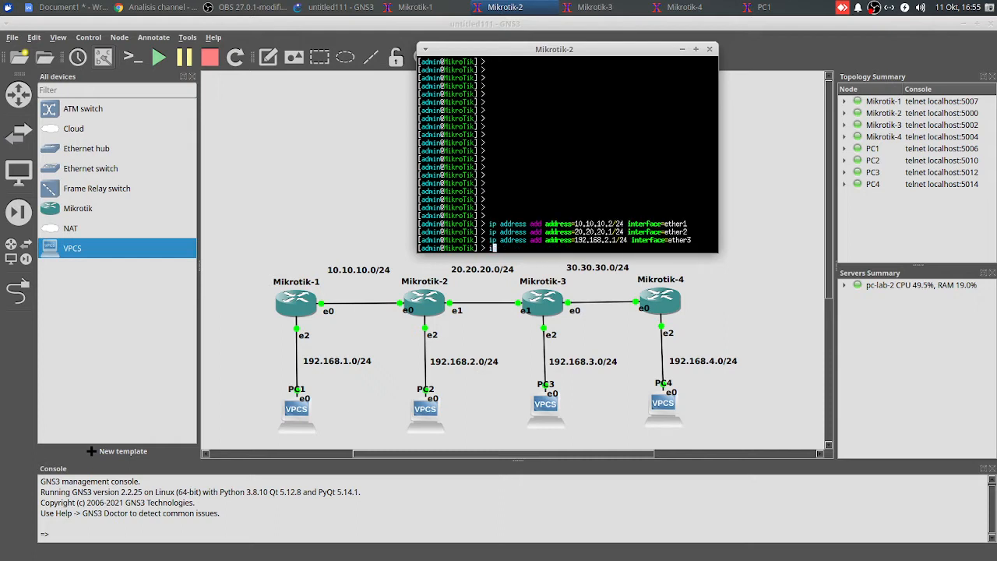
type("p address print")
key("Return")
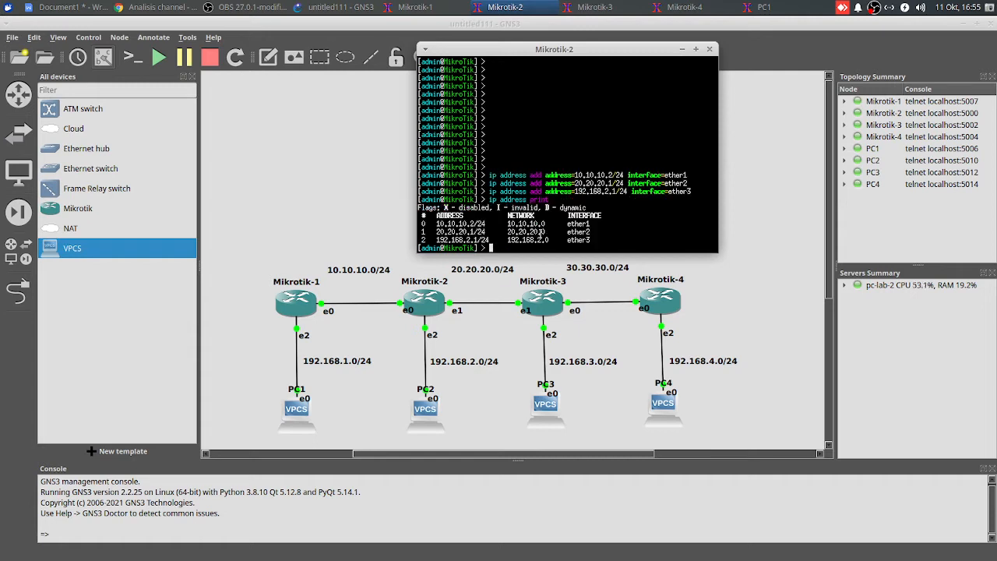
left_click_drag(421, 222, 549, 239)
left_click(594, 242)
key("Return")
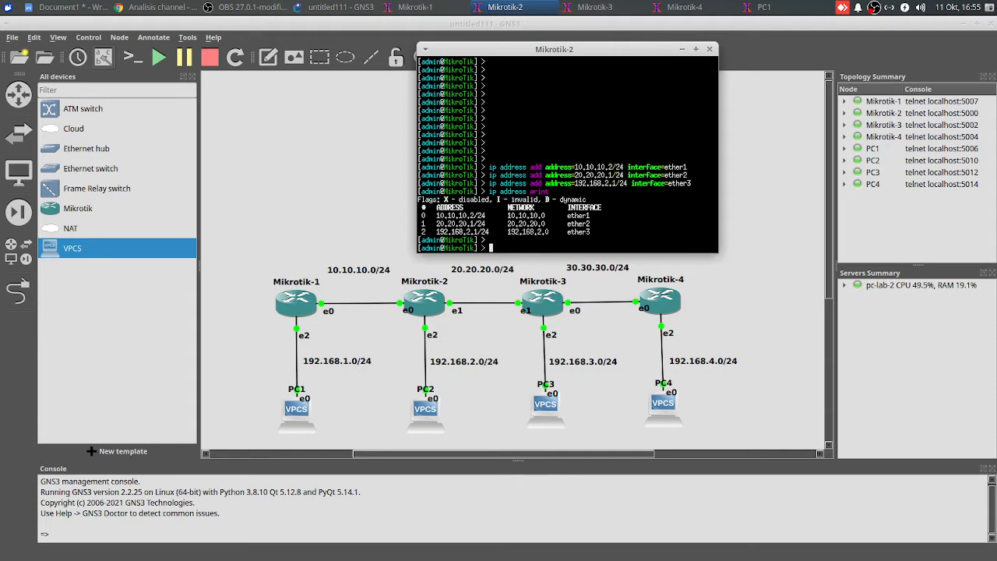
Run the DHCP server setup on Mikrotik-2 for interface ether3, accepting the default network, gateway, address pool, DNS and lease time
type("ip dhcp-server setup")
key("Return")
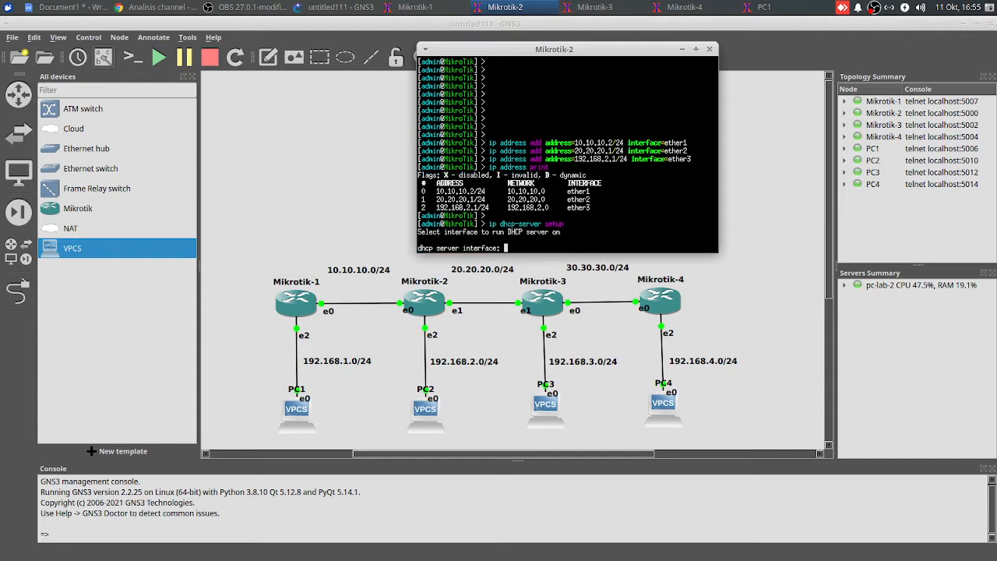
type("ether3")
key("Return")
key("Return")
key("Return")
key("Return")
key("Return")
key("Return")
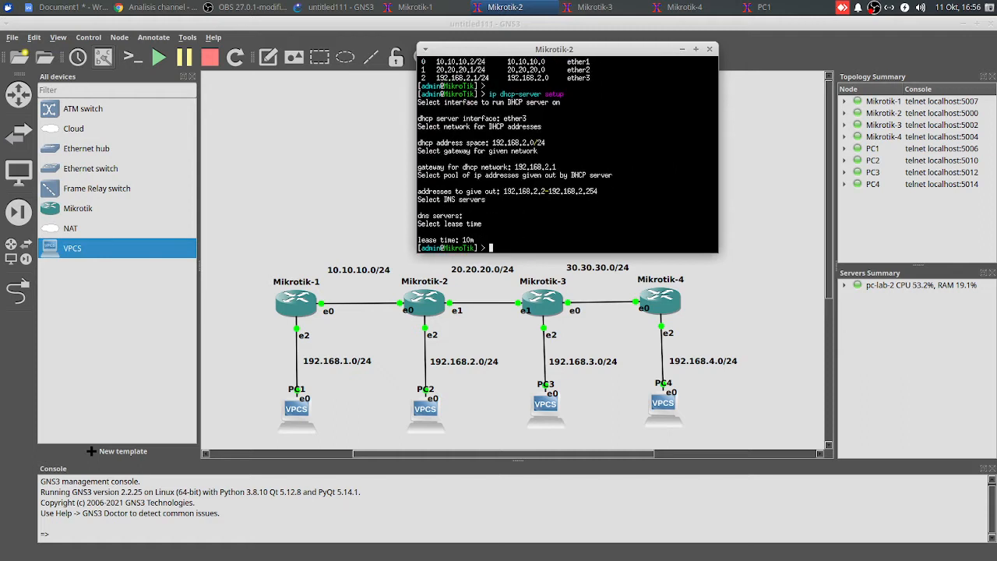
Ping Mikrotik-1 at 10.10.10.1 from Mikrotik-2 to test the link
key("Return")
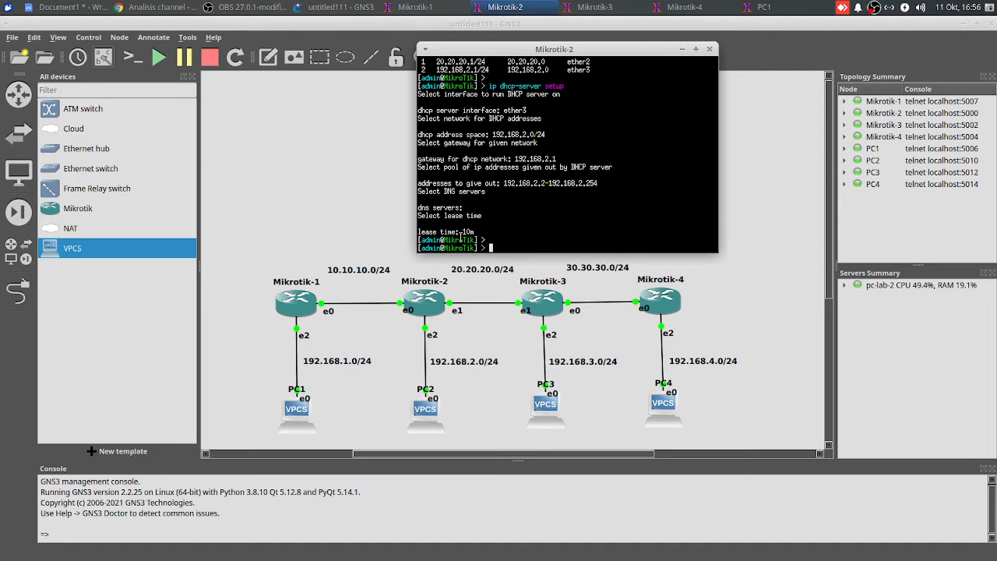
type("ping 10.10.10.1")
key("Return")
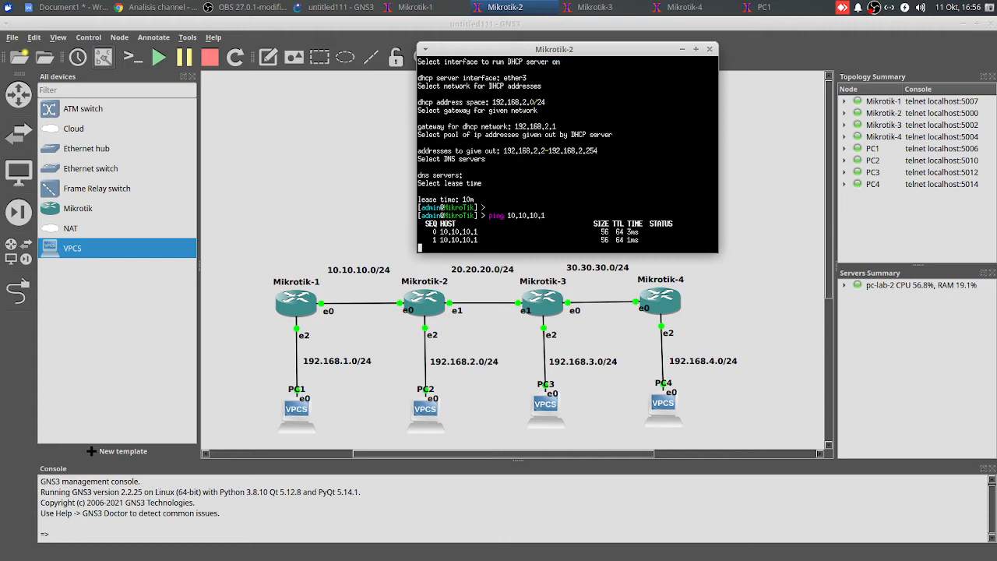
Stop the running ping on Mikrotik-2 and request an IP address by DHCP from the PC2 console
key("ctrl+c")
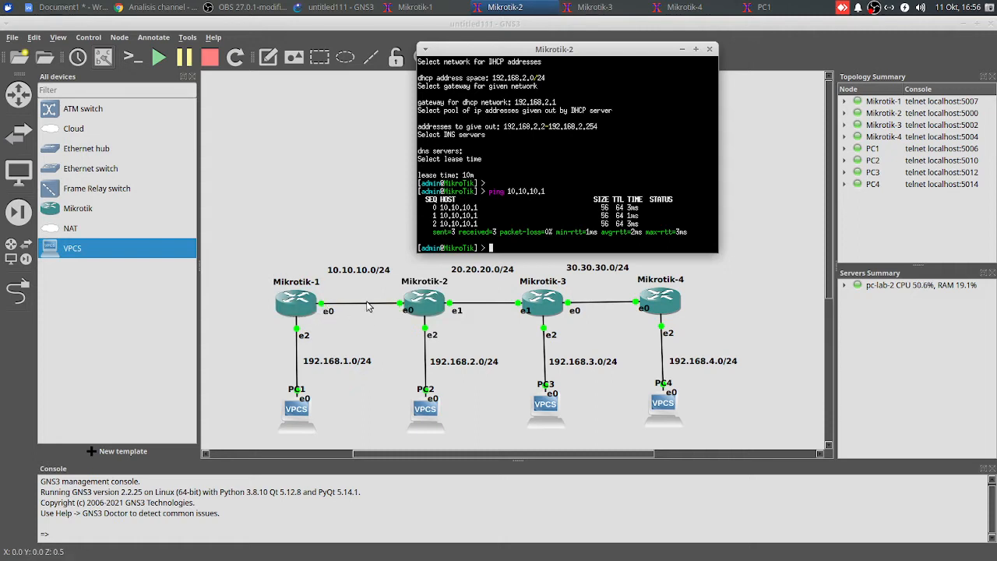
left_click(463, 408)
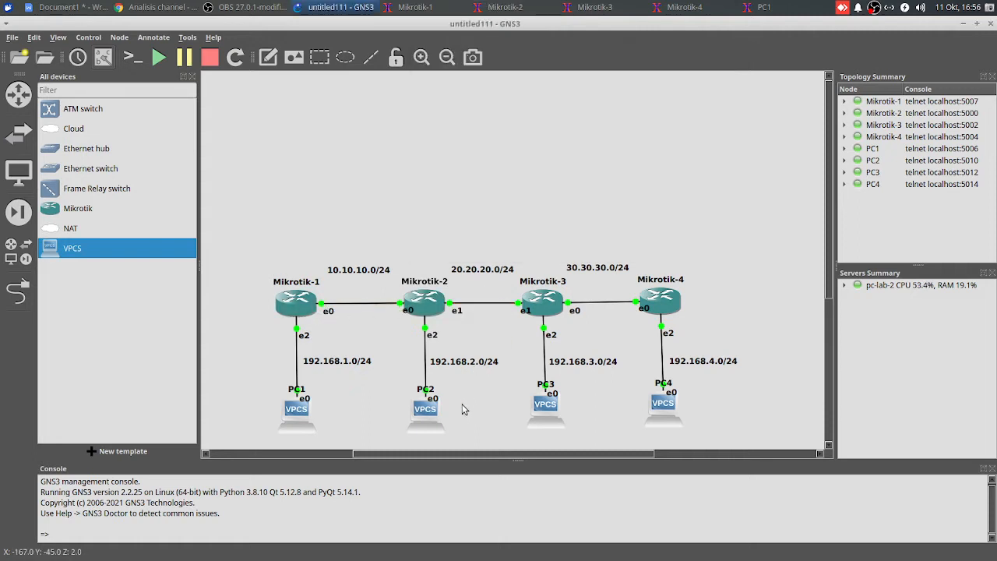
right_click(424, 413)
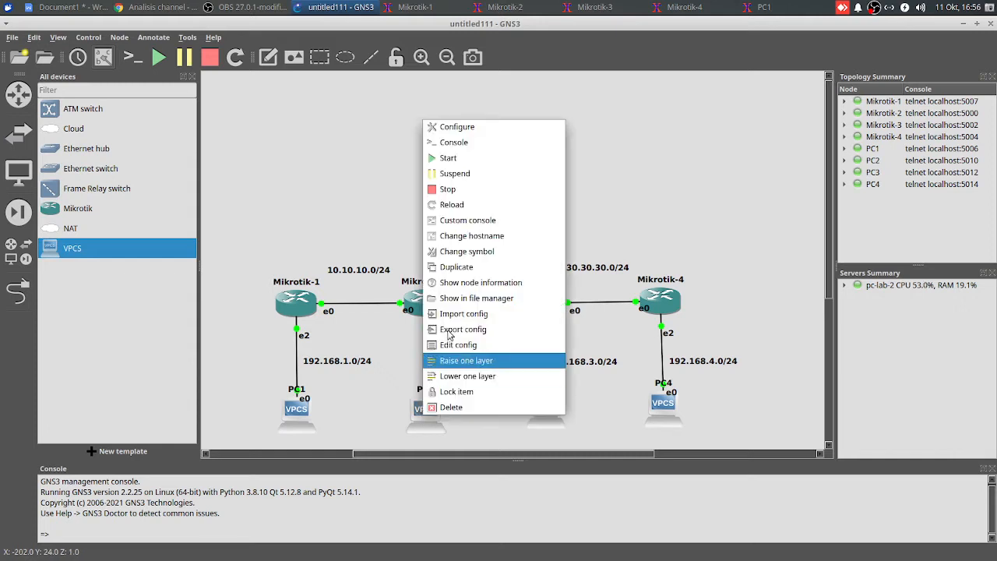
left_click(467, 142)
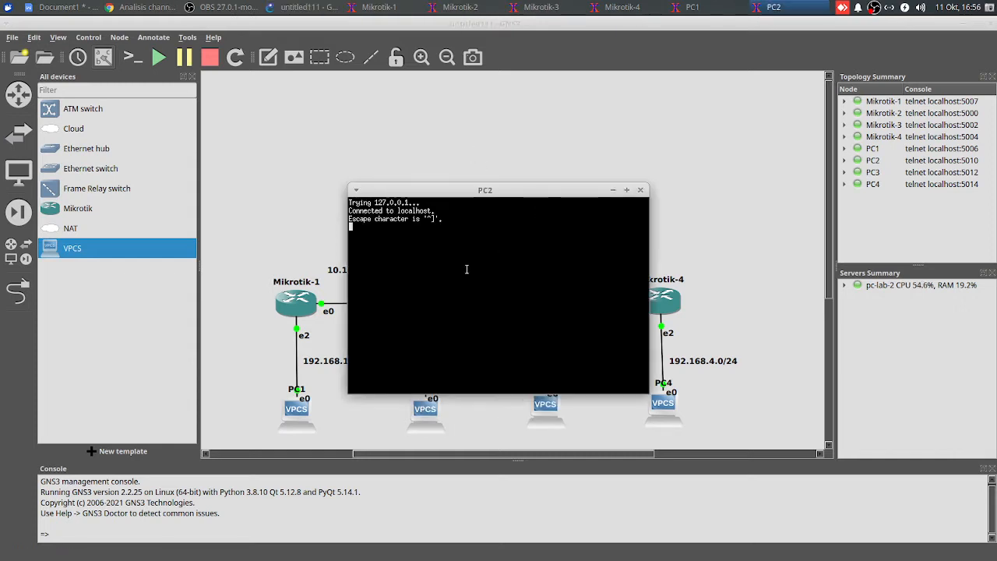
key("Return")
type("ip dhcp")
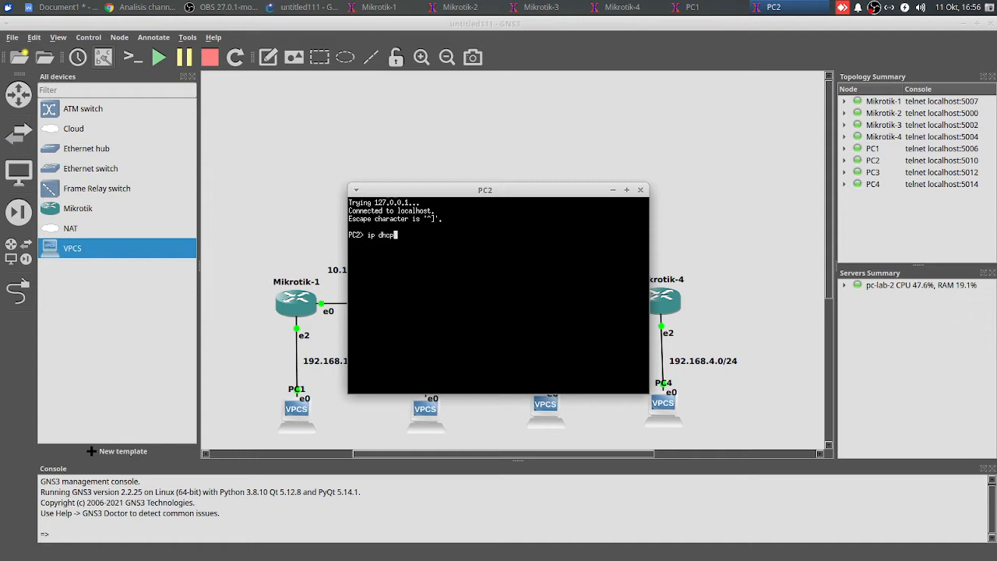
key("Return")
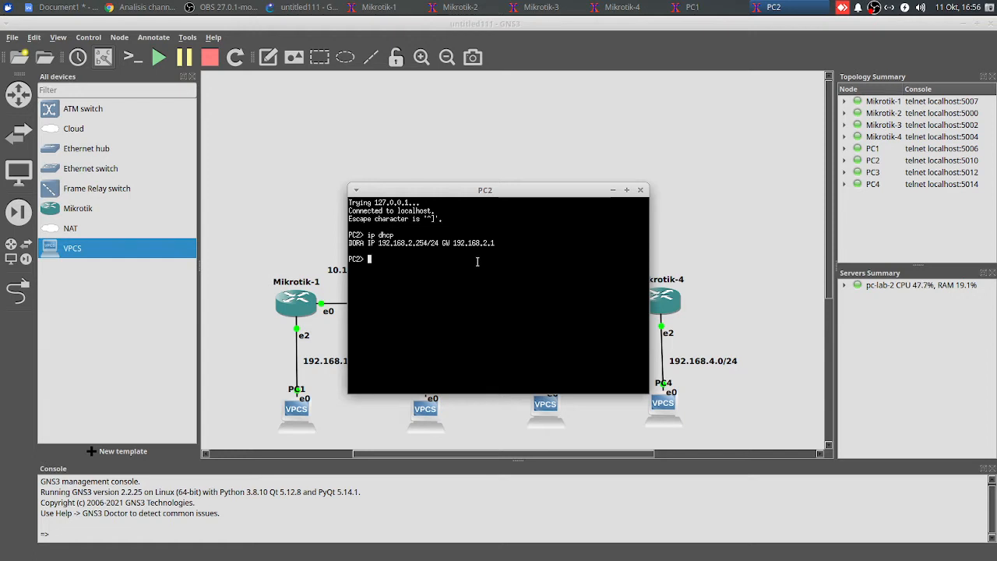
Assign IP address 20.20.20.2/24 to interface ether2 on Mikrotik-3
left_click(300, 212)
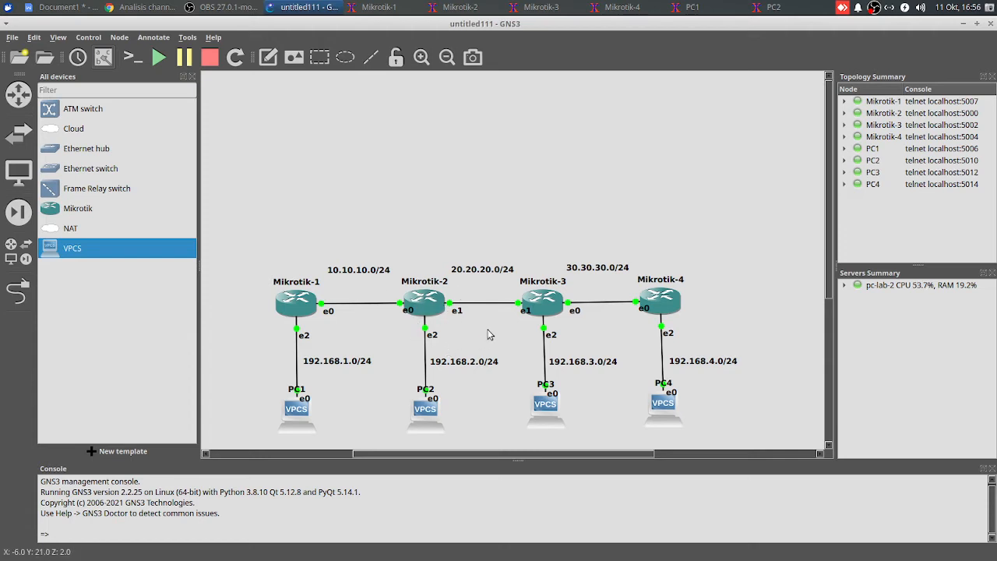
left_click(543, 6)
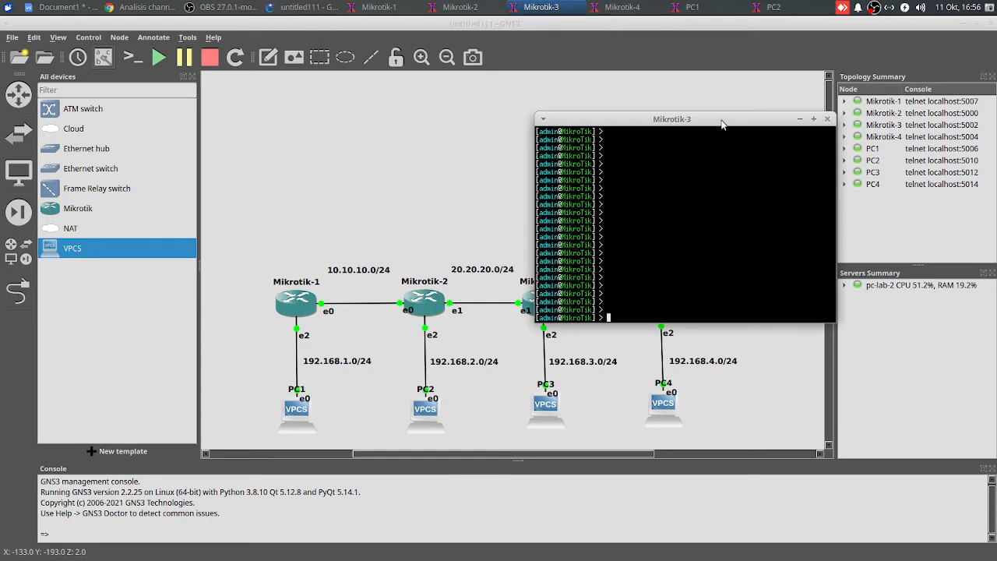
left_click_drag(721, 125, 646, 57)
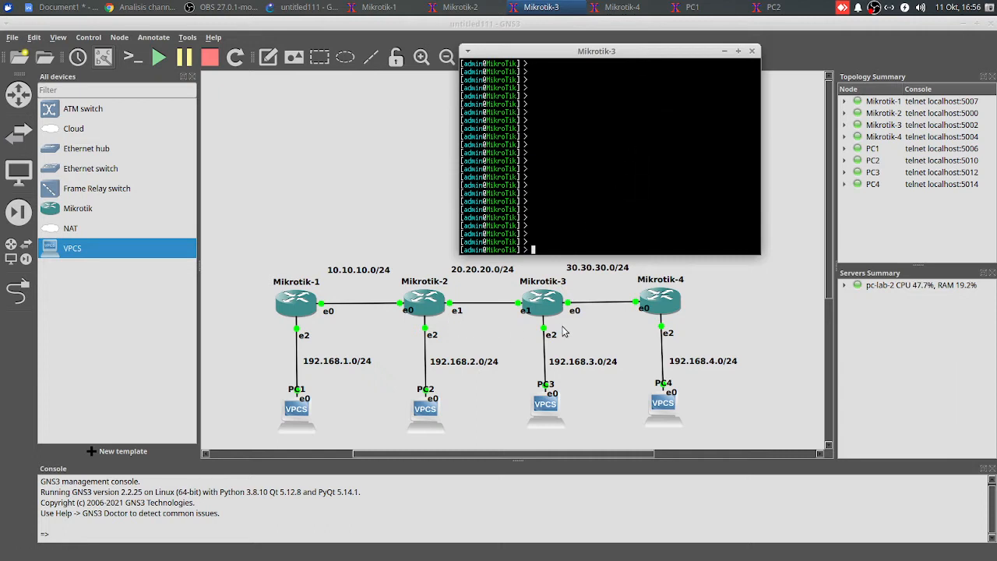
type("ip address add address=20.20.20.2/")
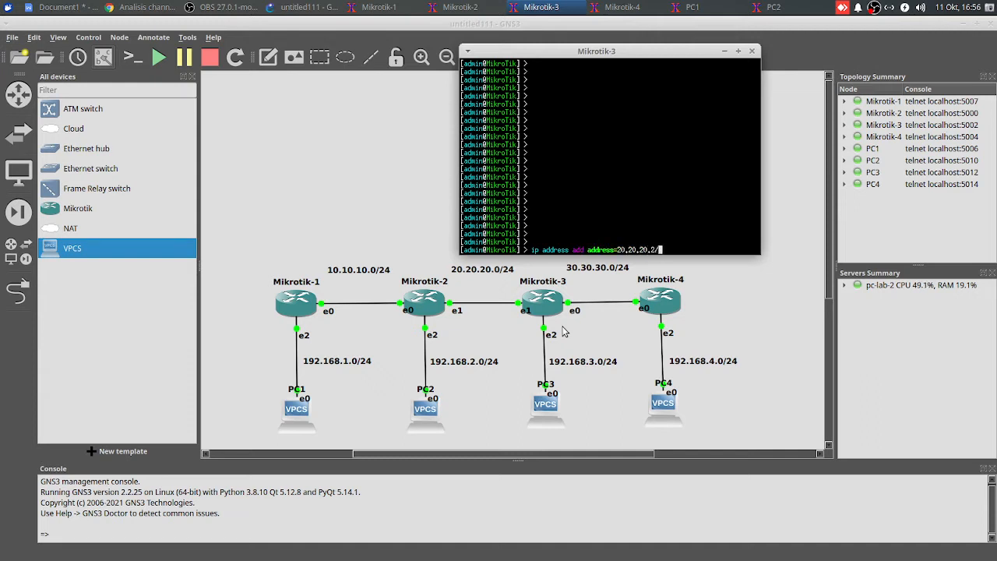
type("24 interface=ether2")
key("Return")
Assign IP address 30.30.30.1/24 to interface ether1 on Mikrotik-3
type("ip")
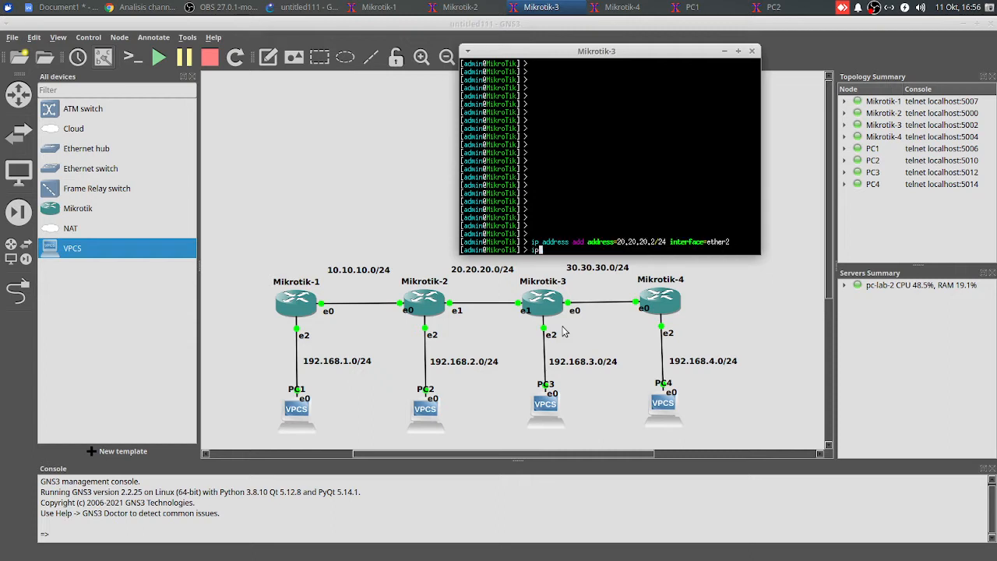
type(" address add address=30.30.30.1/24")
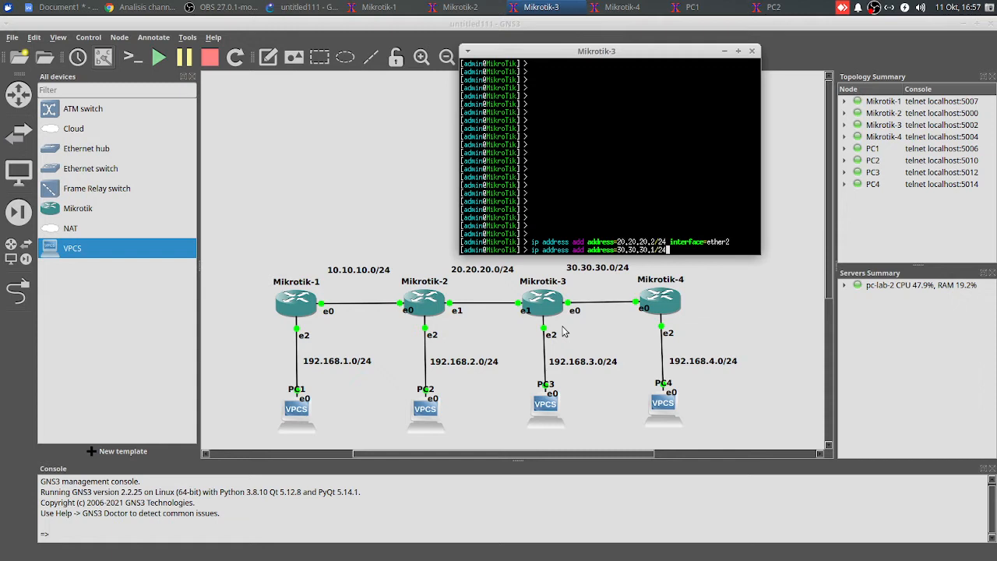
type(" interface=ether1")
key("Return")
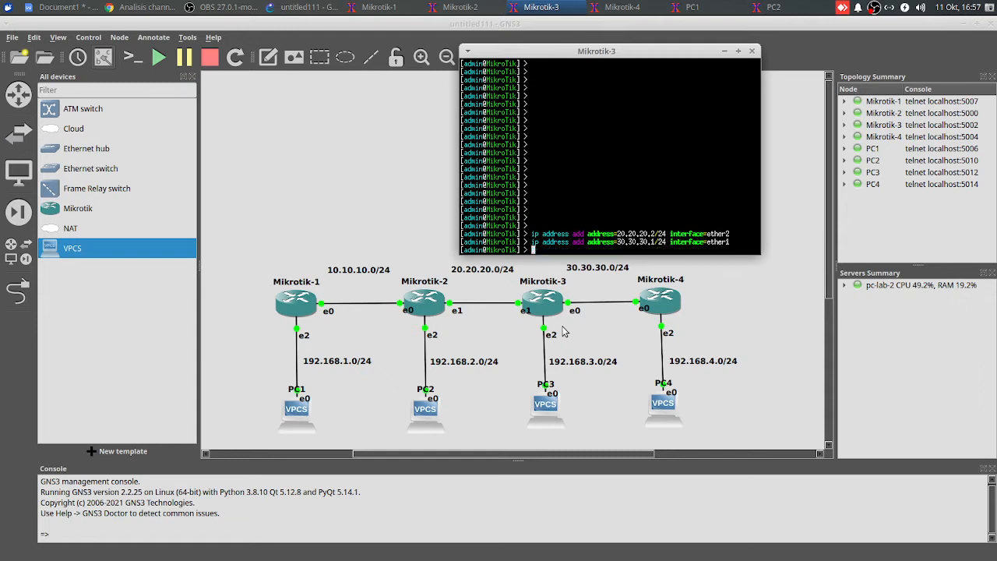
Assign IP address 192.168.3.1/24 to interface ether3 on Mikrotik-3
type("ip address add address=192.16")
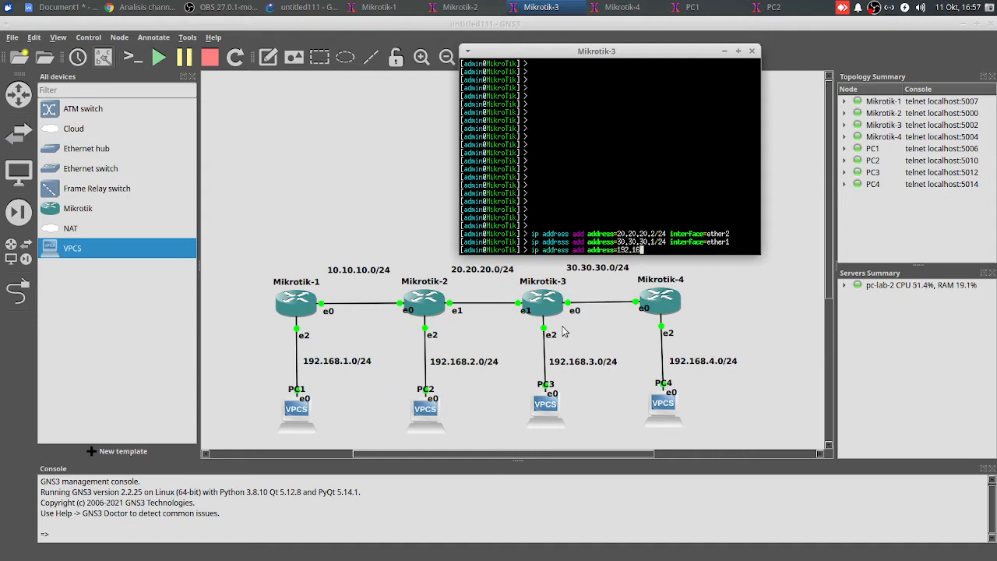
type("8.3.0/24 interface")
key("BackSpace")
key("BackSpace")
key("BackSpace")
key("BackSpace")
key("BackSpace")
key("BackSpace")
key("BackSpace")
key("BackSpace")
key("BackSpace")
key("BackSpace")
key("BackSpace")
key("BackSpace")
key("BackSpace")
key("BackSpace")
type("1/24 interface=ether")
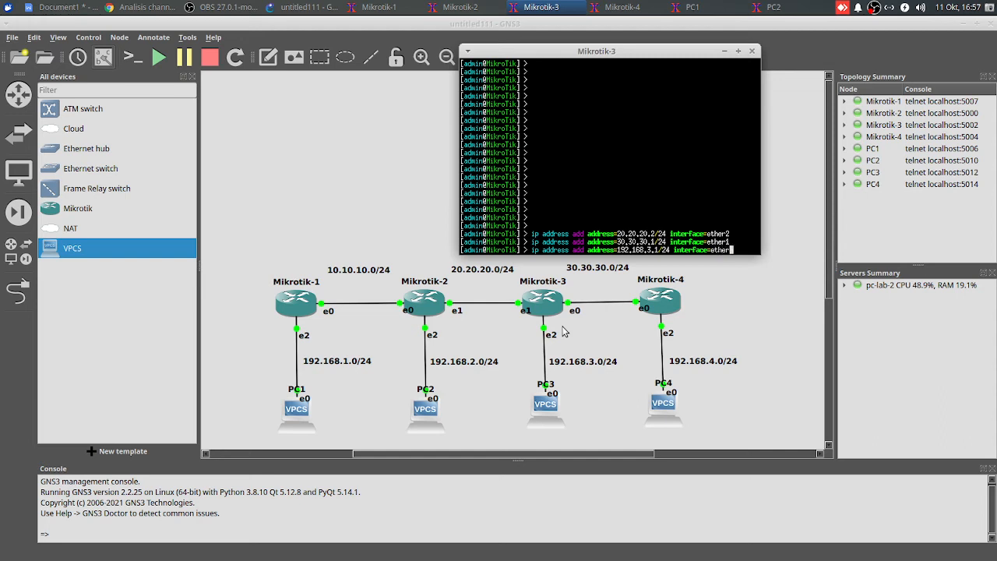
type("3")
key("Return")
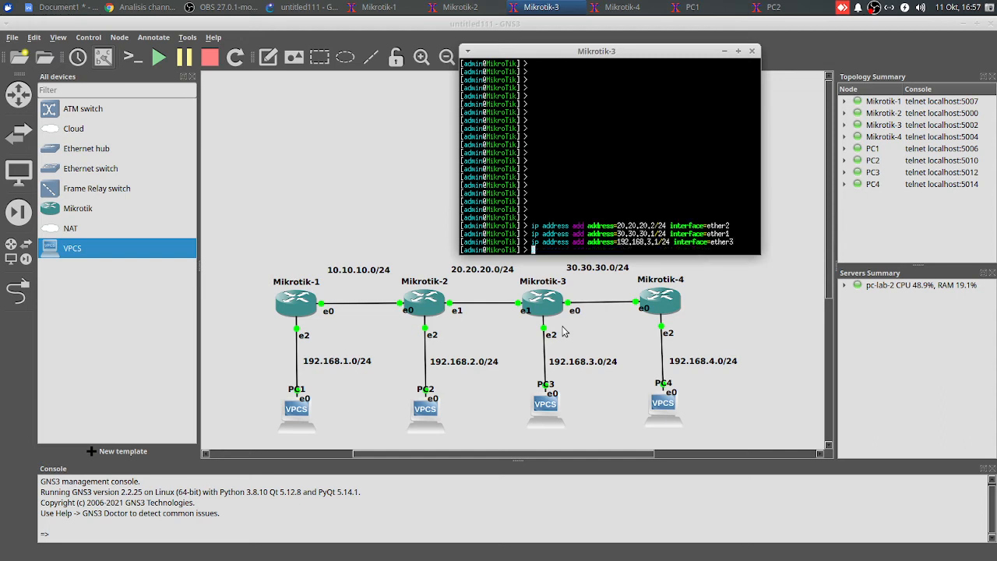
Print the IP address list on Mikrotik-3 to check the address and interface entries
type("ip address print")
key("Return")
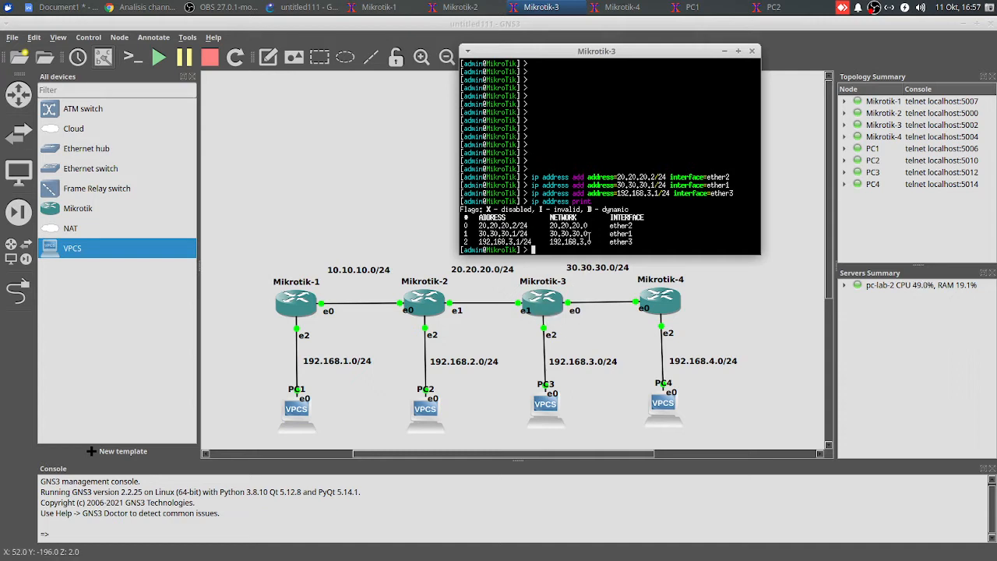
key("Return")
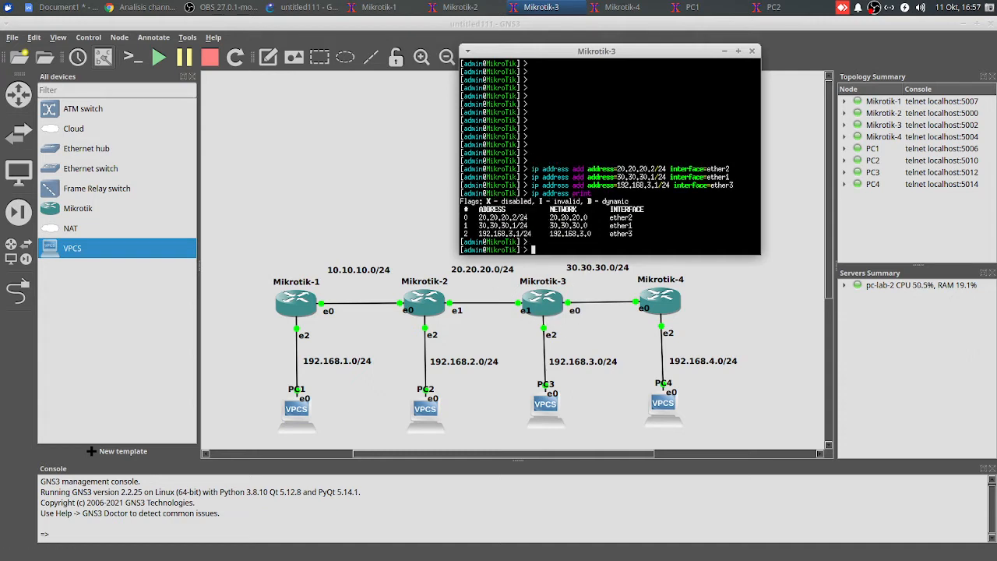
Run the DHCP server setup on Mikrotik-3 for interface ether3, accepting the default network, gateway, address pool, DNS and lease time
type("ip dhcp-server setup")
key("Return")
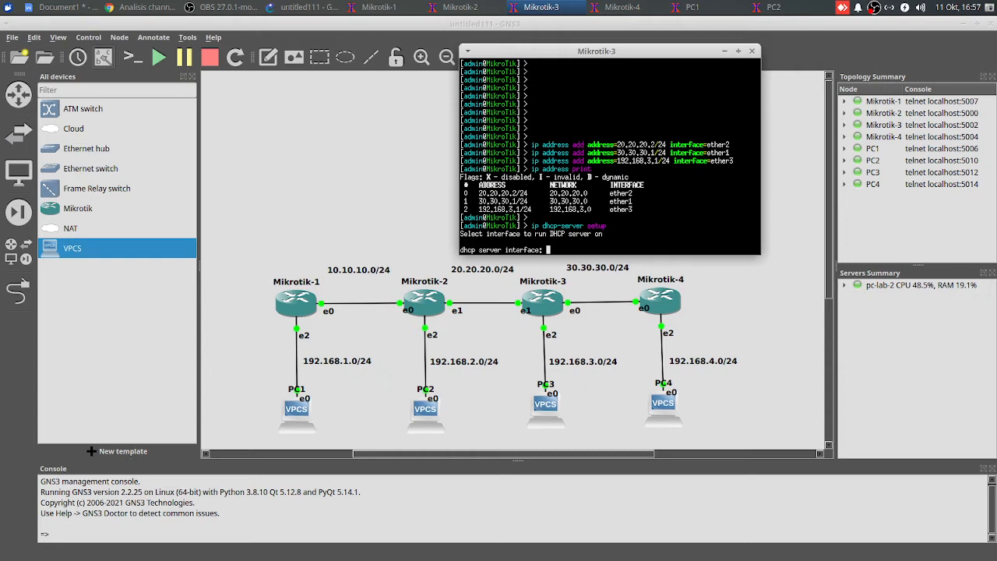
type("ether3")
key("Return")
key("Return")
key("Return")
key("Return")
key("Return")
key("Return")
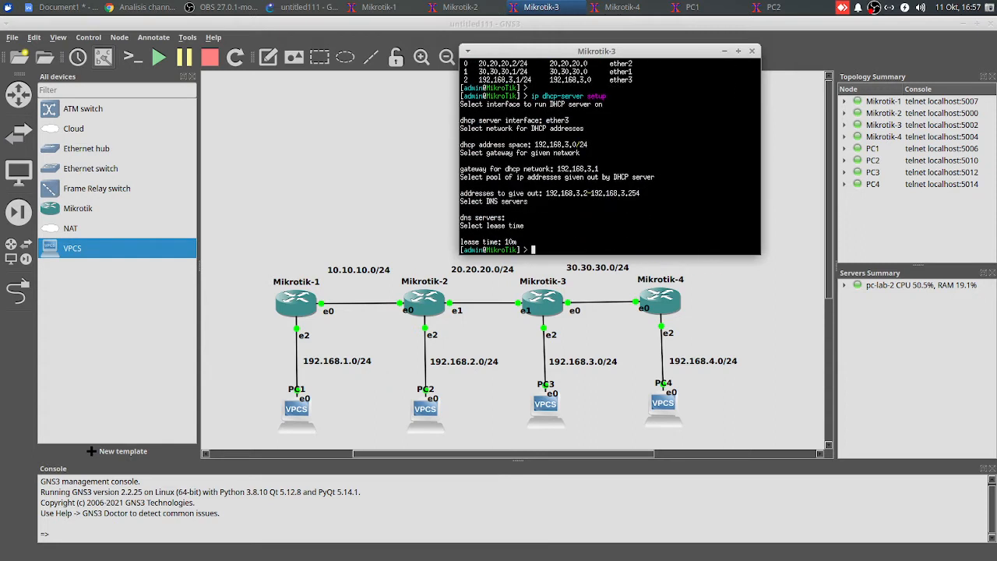
key("Return")
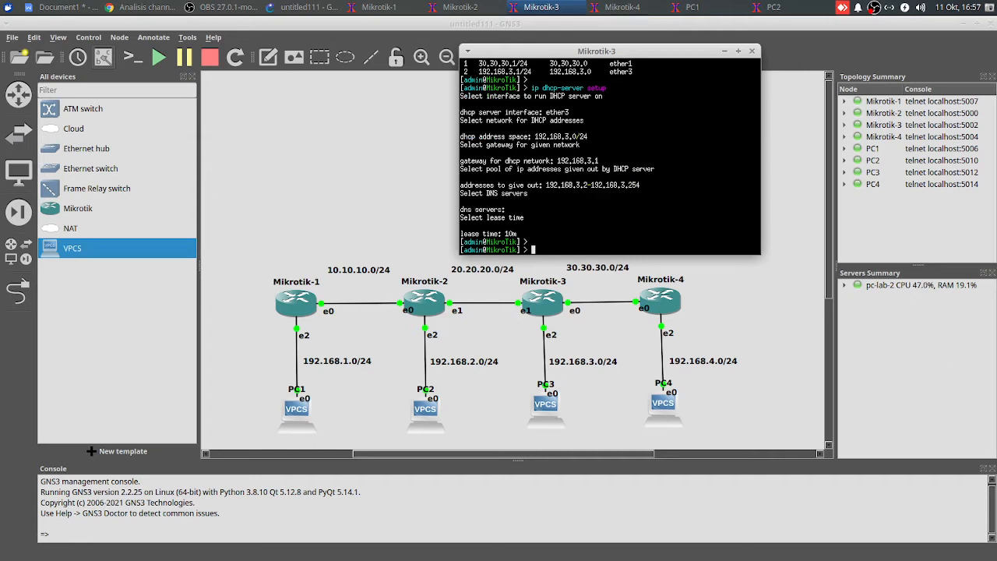
Ping Mikrotik-2 at 20.20.20.1 from Mikrotik-3 to test the link, and stop the ping after a few replies
type("ping 20.20.201")
key("BackSpace")
type(".1")
key("Return")
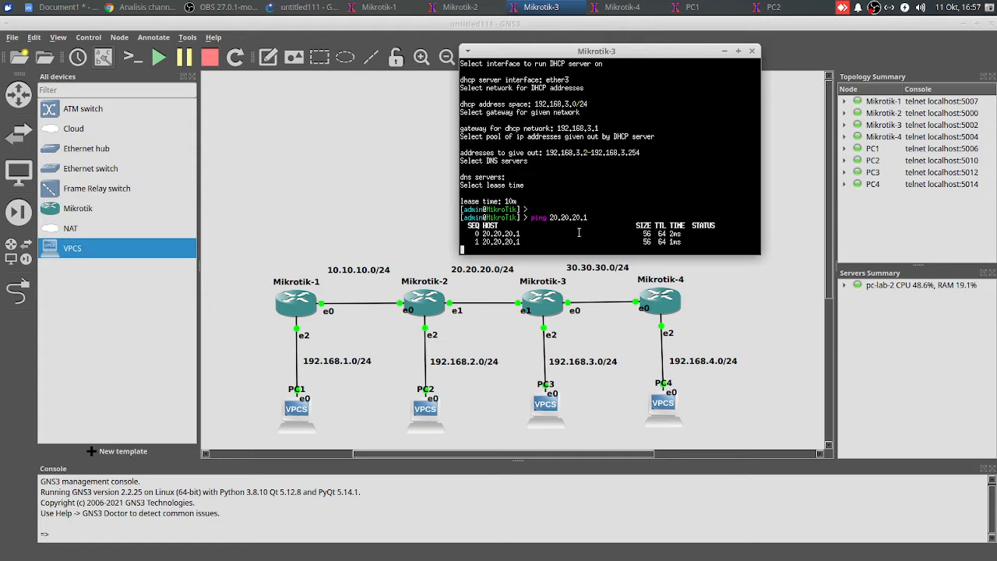
key("ctrl+c")
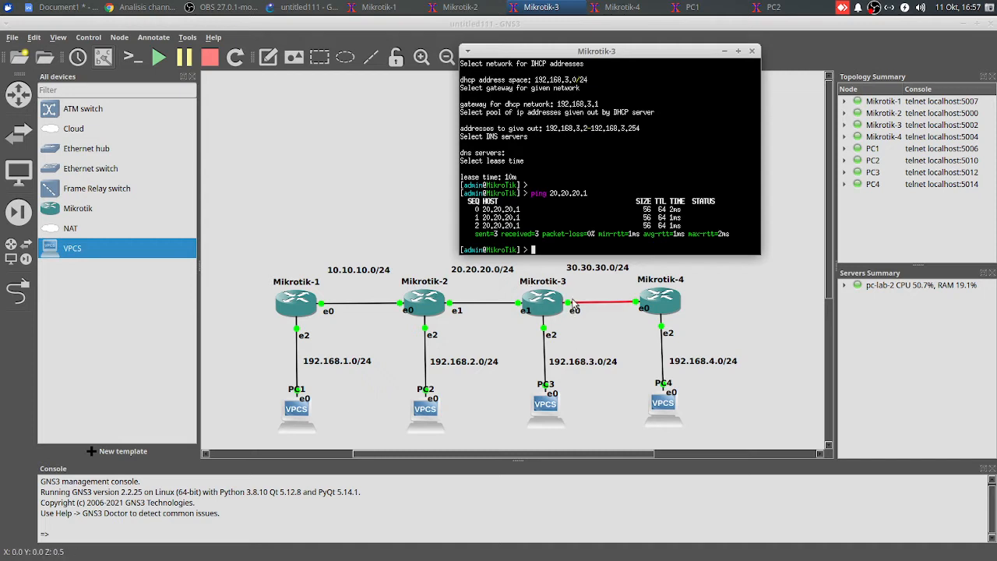
Open the PC3 console and request an IP address by DHCP
left_click(421, 234)
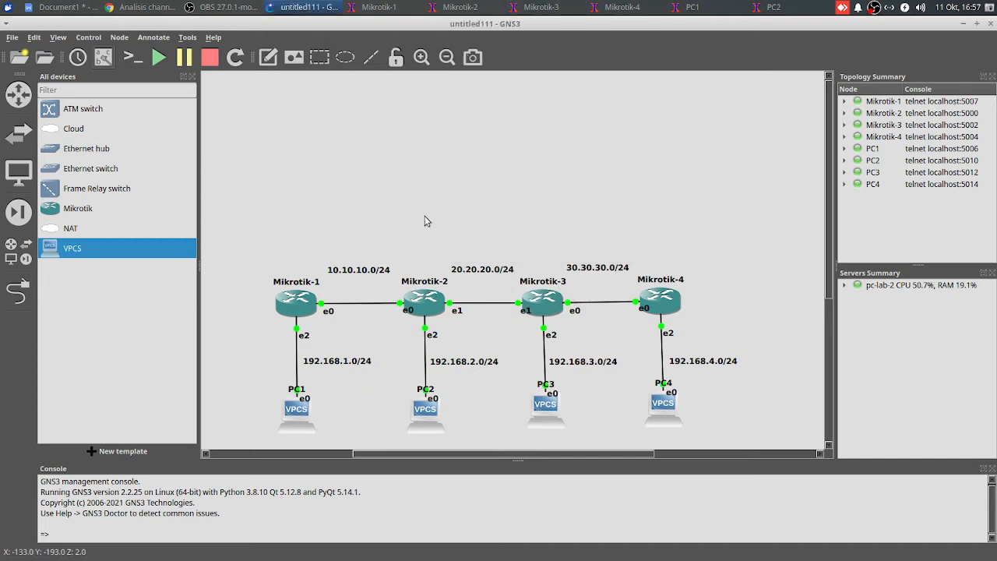
right_click(548, 411)
left_click(553, 132)
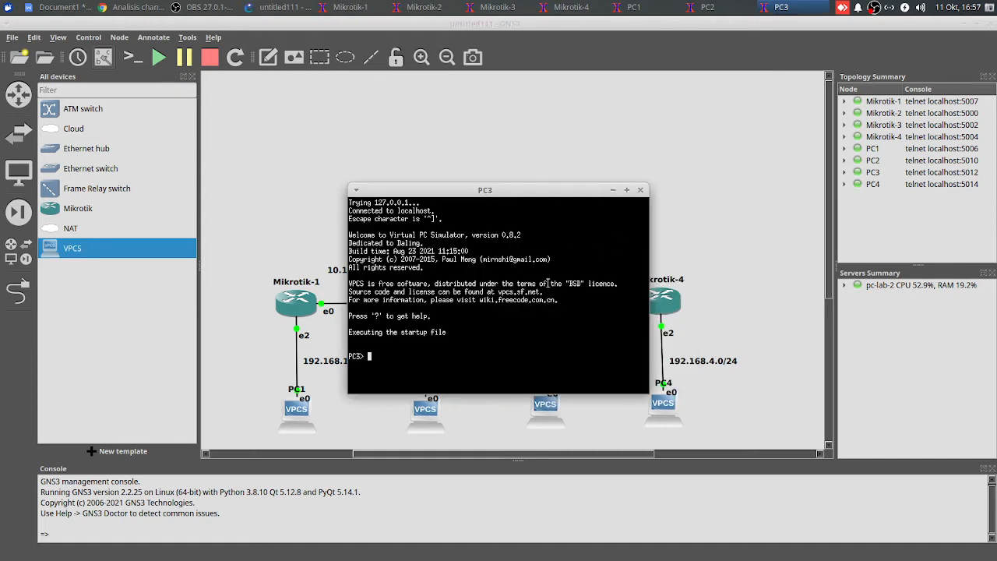
type("ip dhcp")
key("Return")
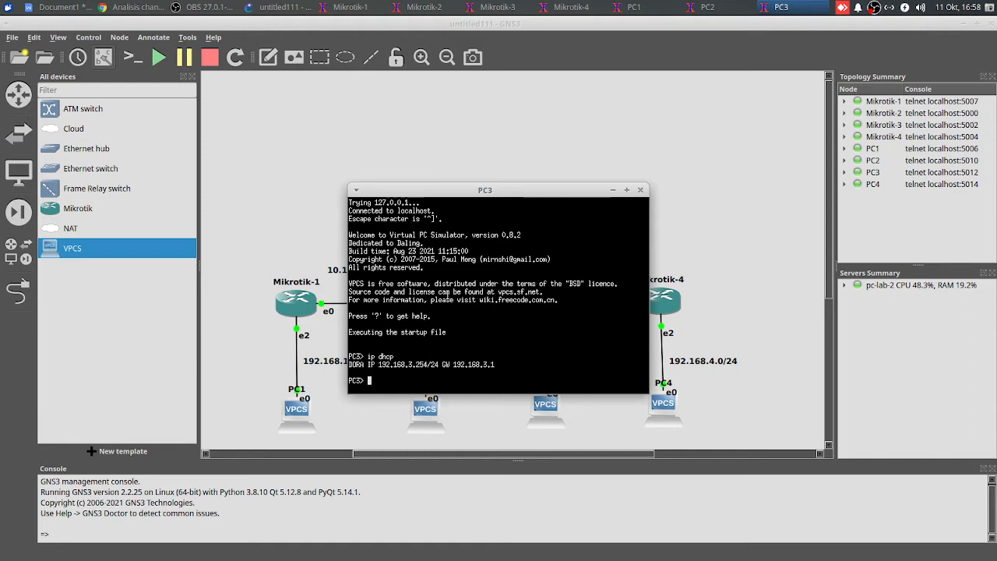
Assign IP address 30.30.30.2/24 to interface ether1 on Mikrotik-4
left_click(732, 241)
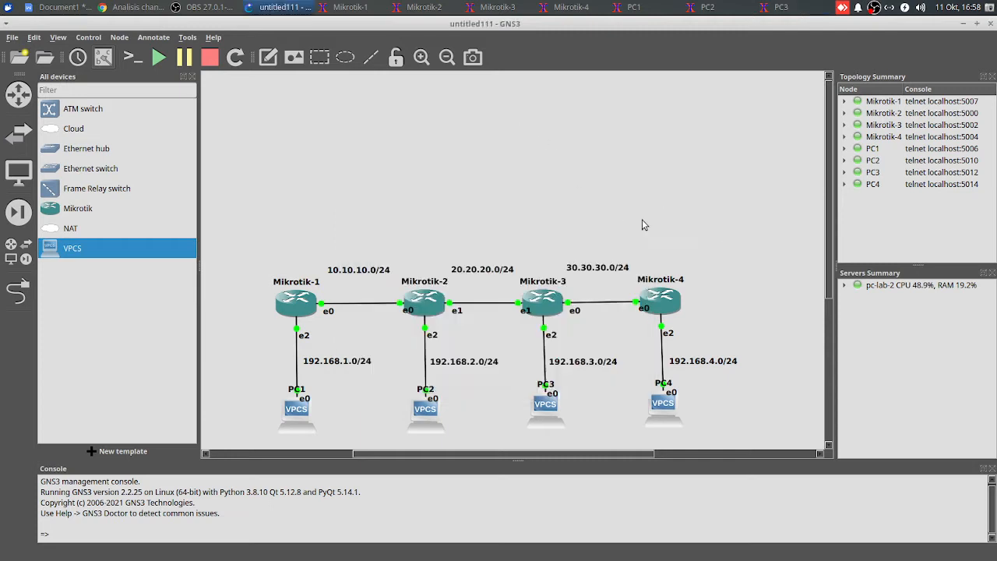
left_click(578, 6)
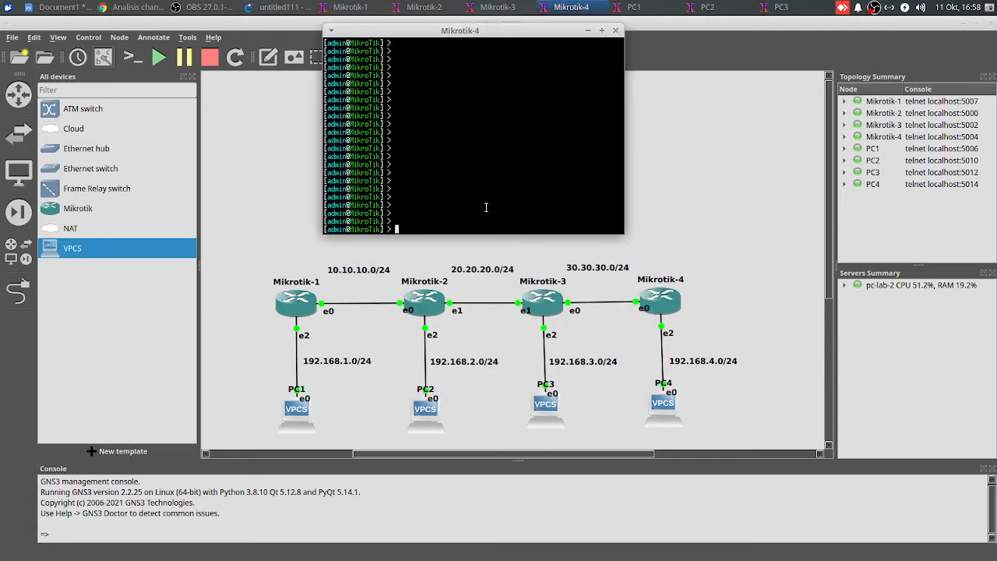
type("ip address add address=")
type("1")
key("BackSpace")
type("30.30.30")
key("BackSpace")
key("BackSpace")
key("BackSpace")
key("BackSpace")
key("BackSpace")
key("BackSpace")
key("BackSpace")
key("BackSpace")
type("30.30.30.2/24 i")
key("Tab")
type("ether")
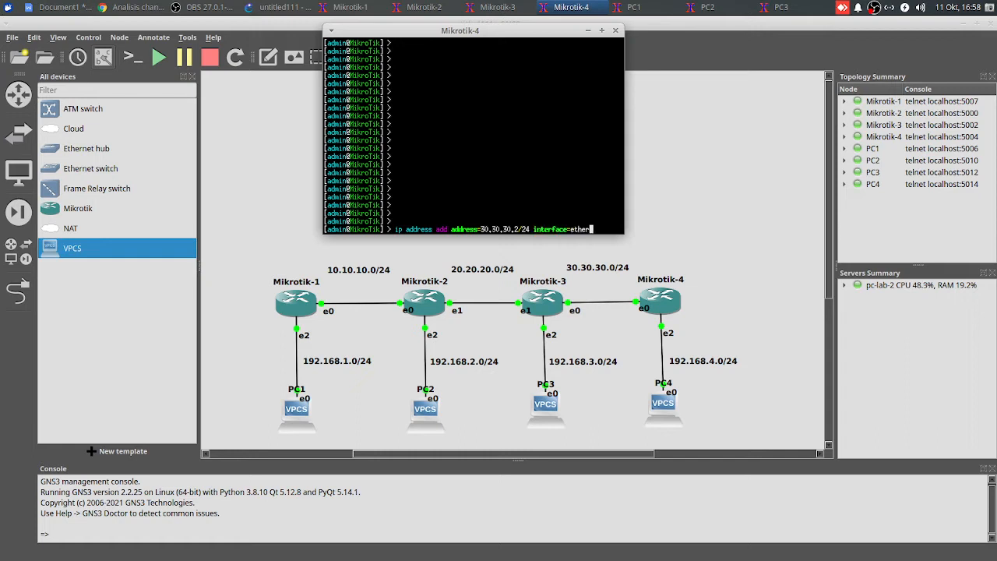
type("1")
key("Return")
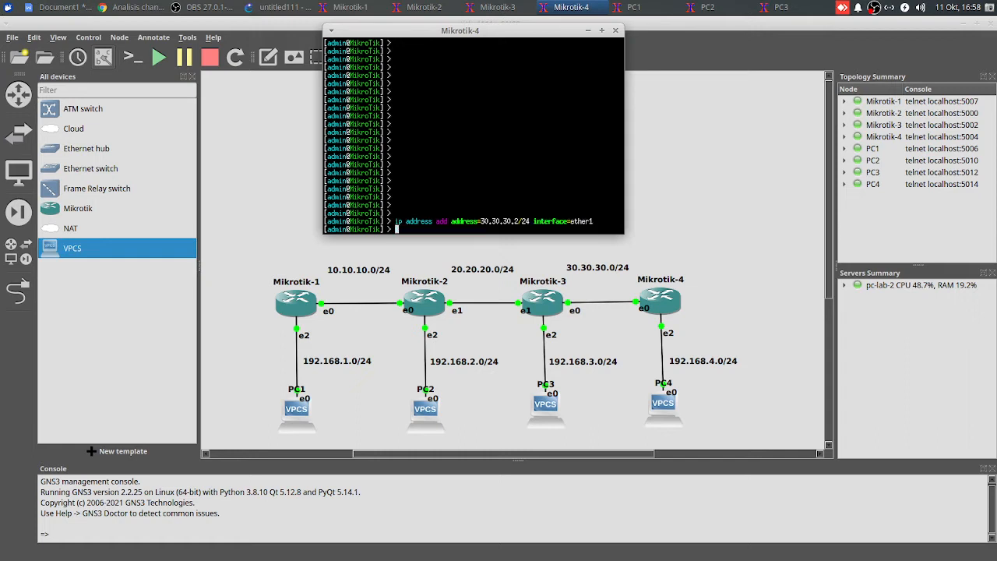
Assign IP address 192.168.4.1/24 to interface ether3 on Mikrotik-4
type("ip address add address=192")
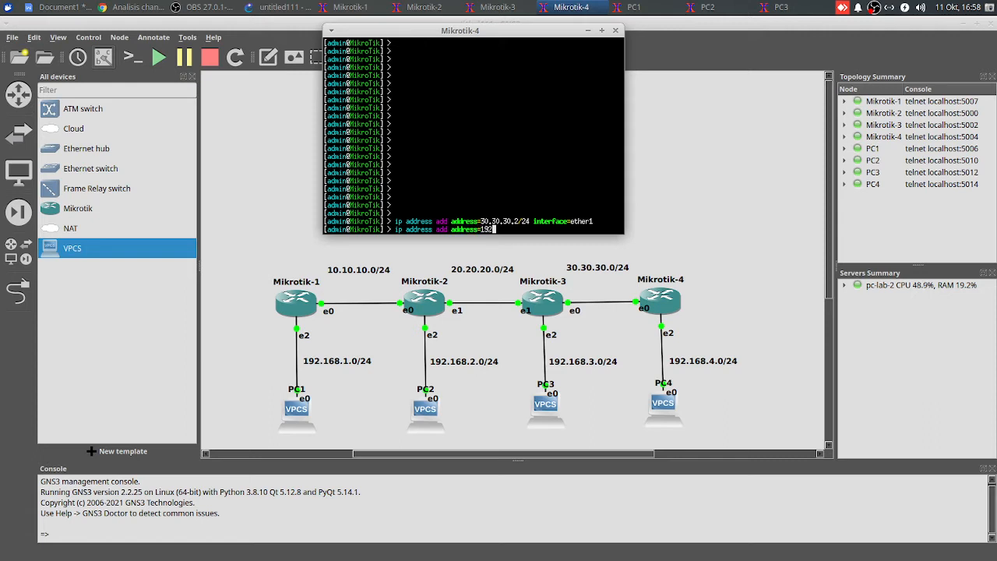
type(".168.4.1/24 interface=ether")
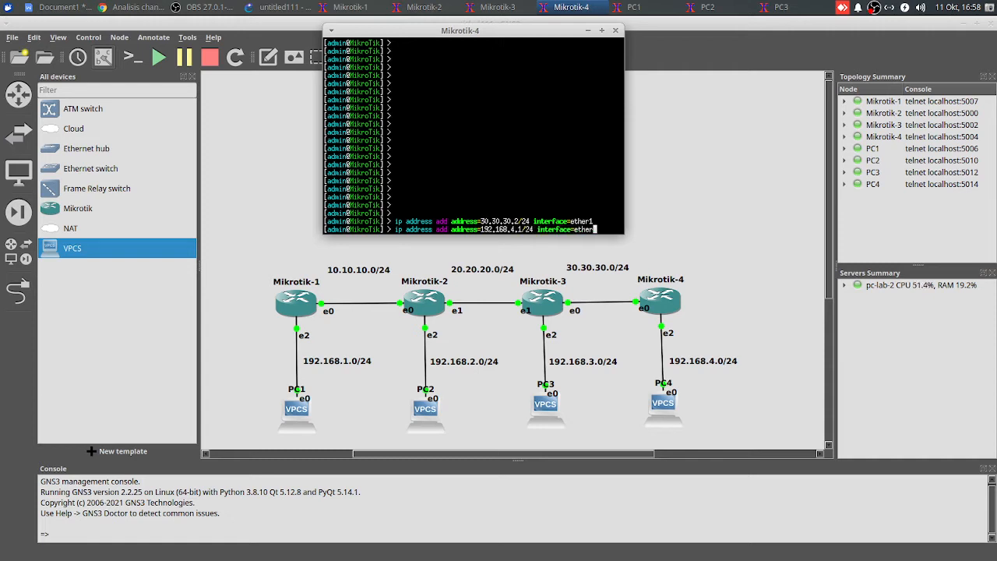
type("3")
key("Return")
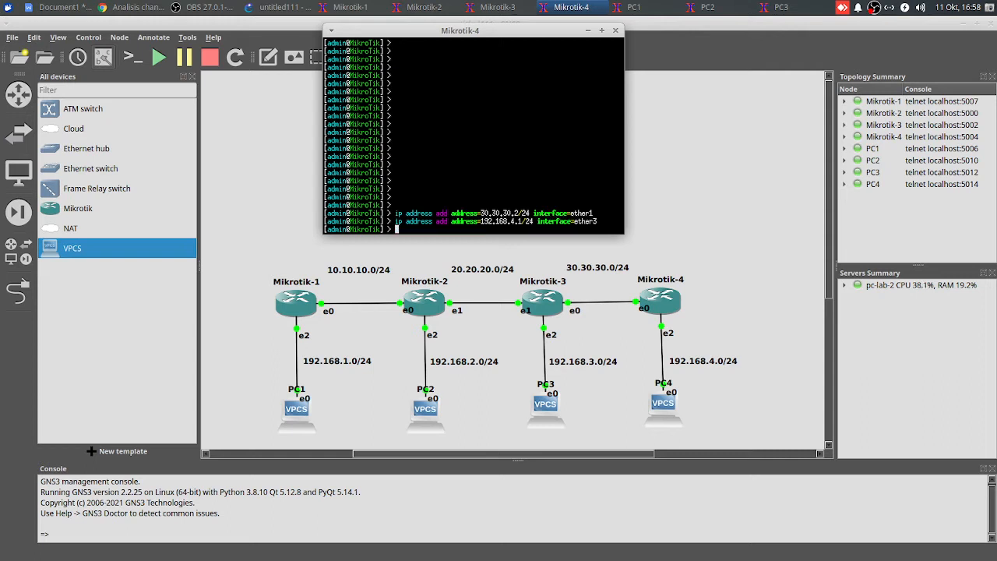
Print the IP address list on Mikrotik-4 to check the address and interface entries
type("ip address print")
key("Return")
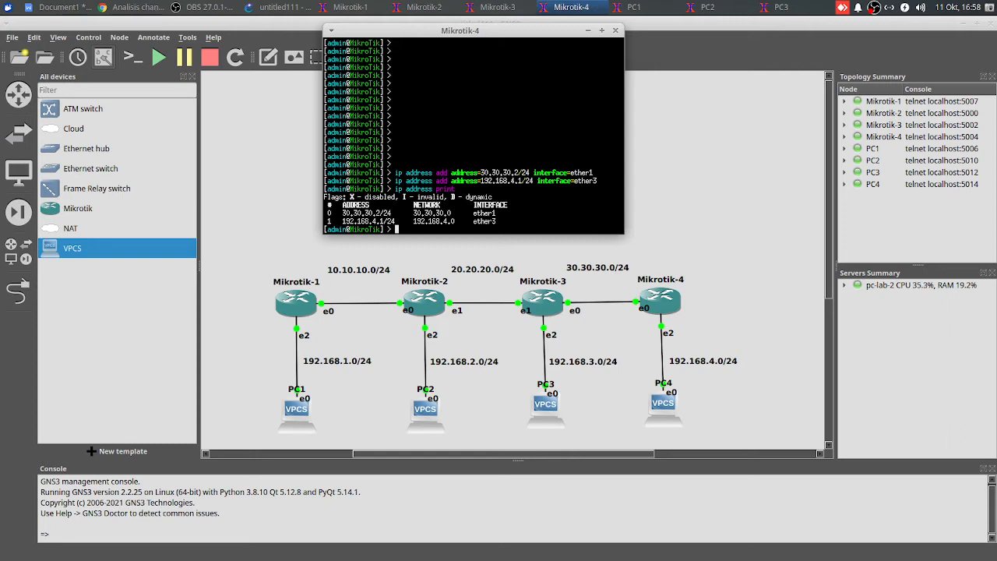
key("Return")
key("Return")
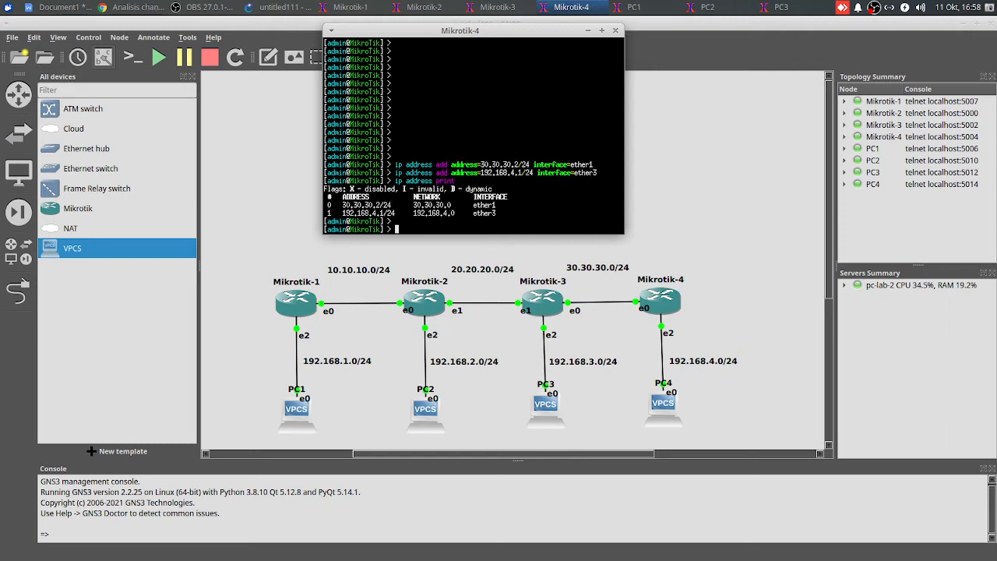
Set up a DHCP server on interface ether3 of Mikrotik-4, accepting the default network, gateway, address pool, DNS and lease time
type("ip dhcp-ser")
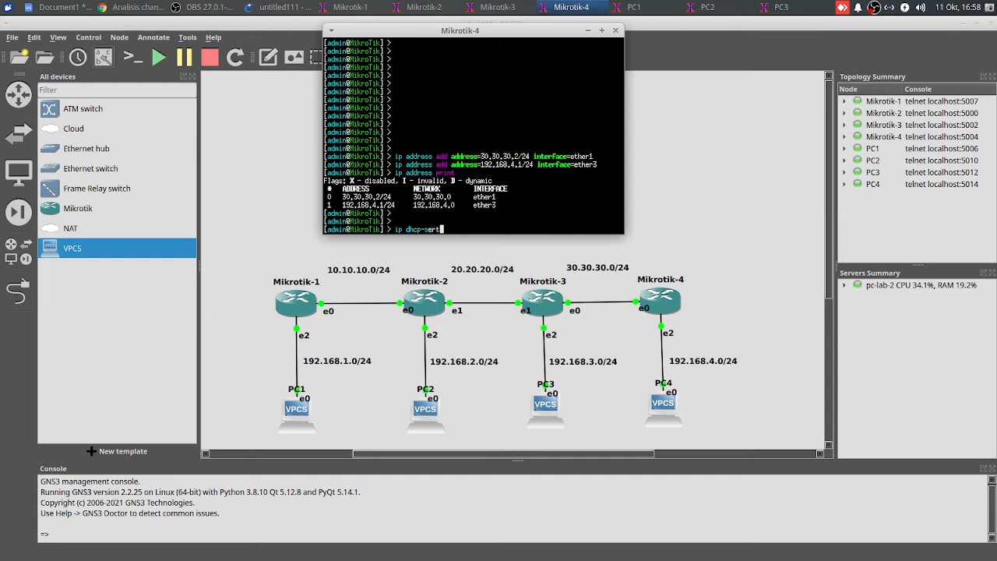
type("ver setup")
key("Return")
type("erver interface: e")
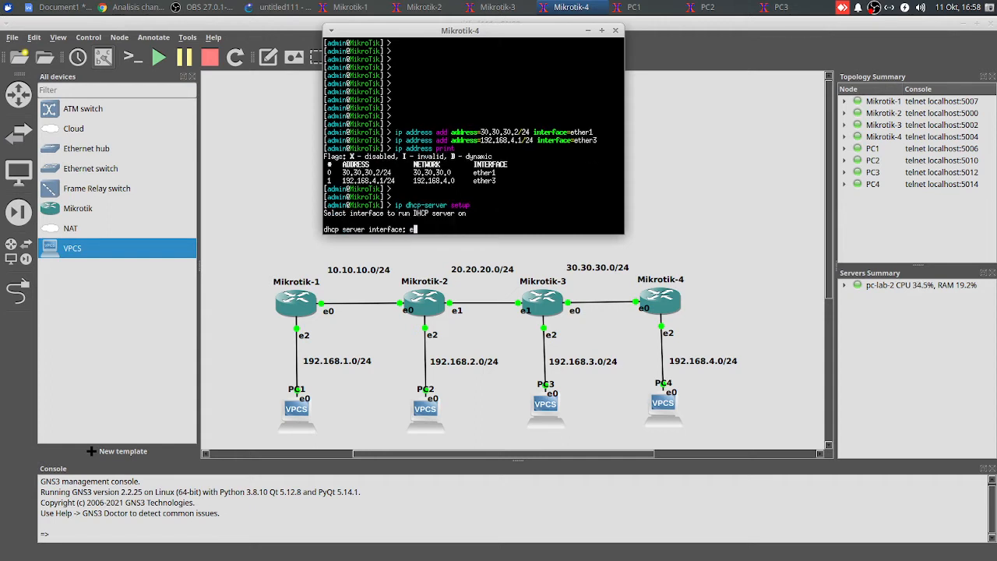
type("ther3")
key("Return")
key("Return")
key("Return")
key("Return")
key("Return")
key("Return")
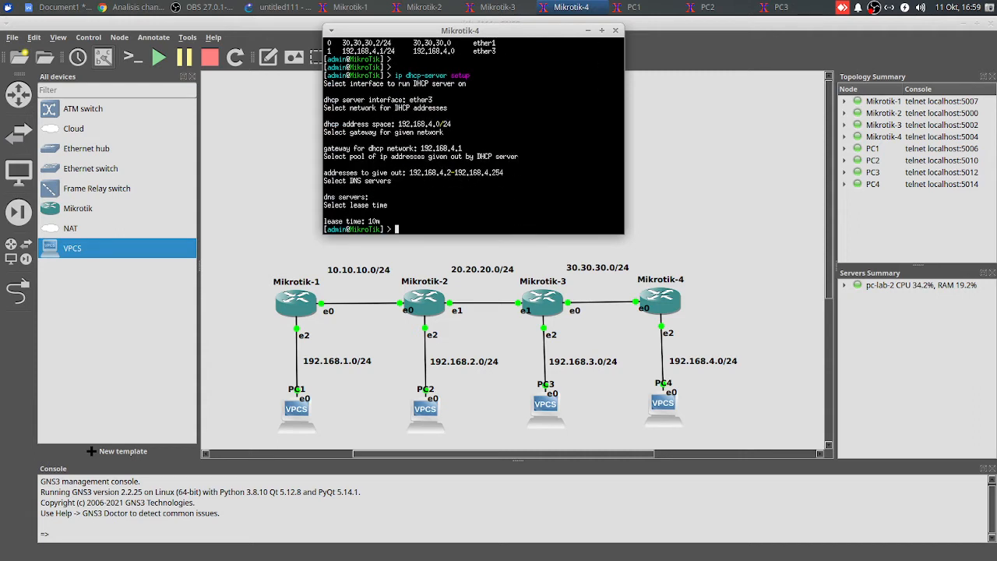
key("Return")
Ping 30.30.30.1 from Mikrotik-4 to test the link to Mikrotik-3
type("ping")
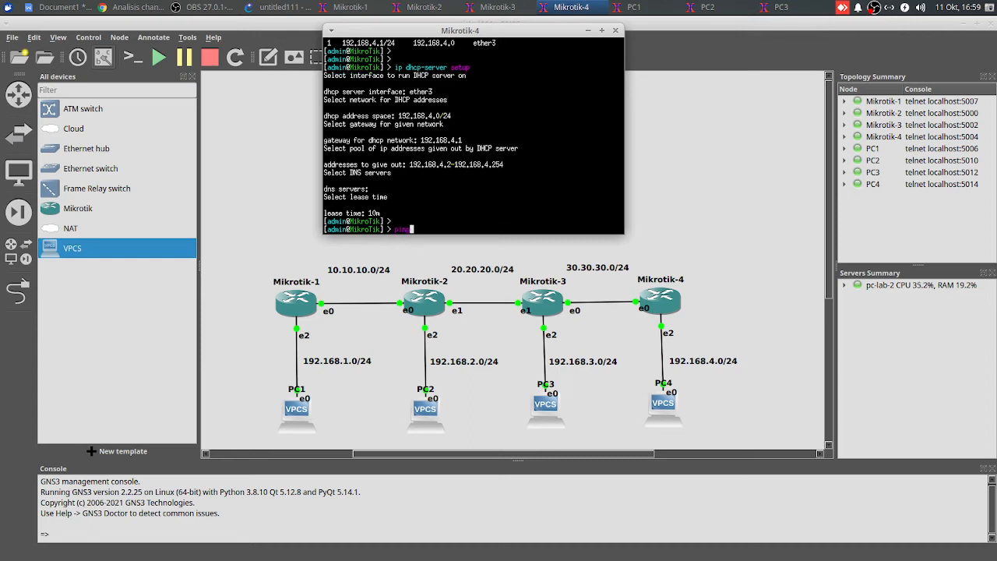
type(" 30.30.30.1")
key("Return")
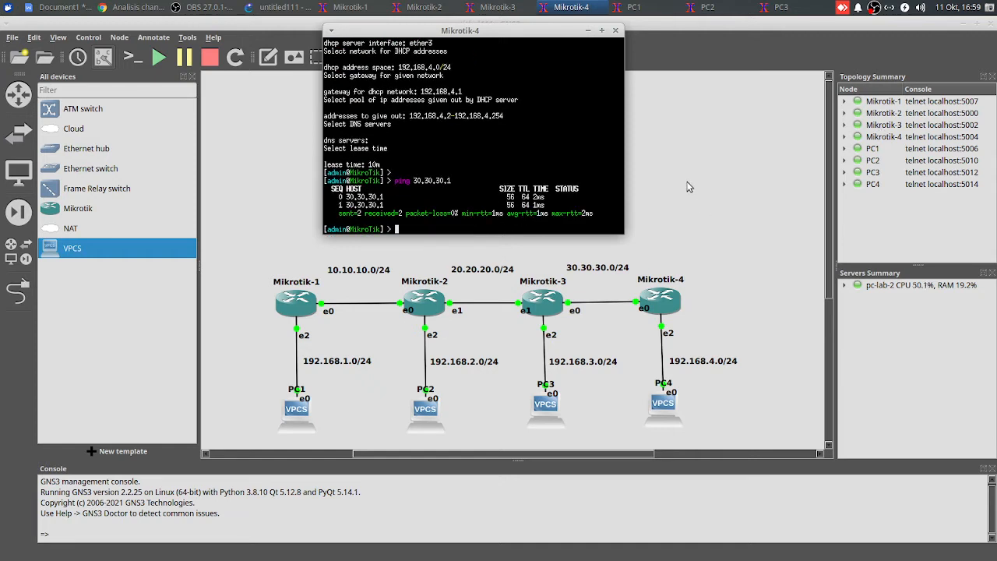
Open the PC4 console and request an IP address by DHCP
left_click(728, 380)
right_click(664, 401)
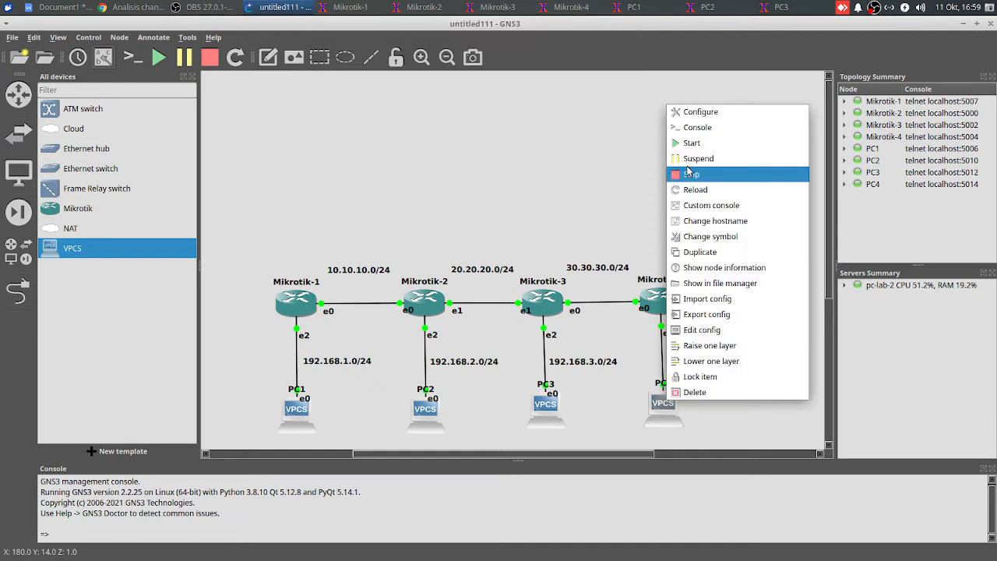
left_click(698, 127)
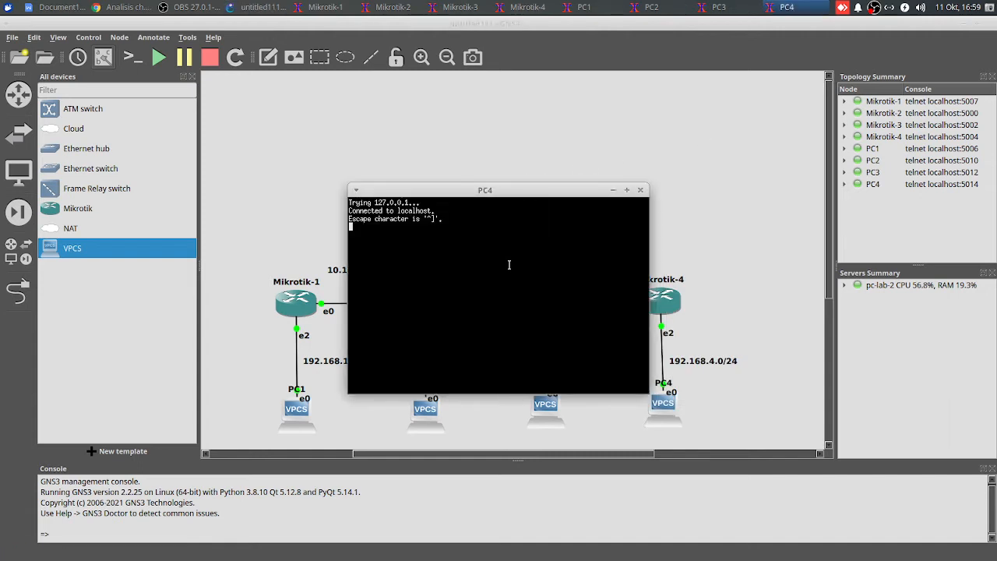
key("Return")
type("ip dhcp")
key("Return")
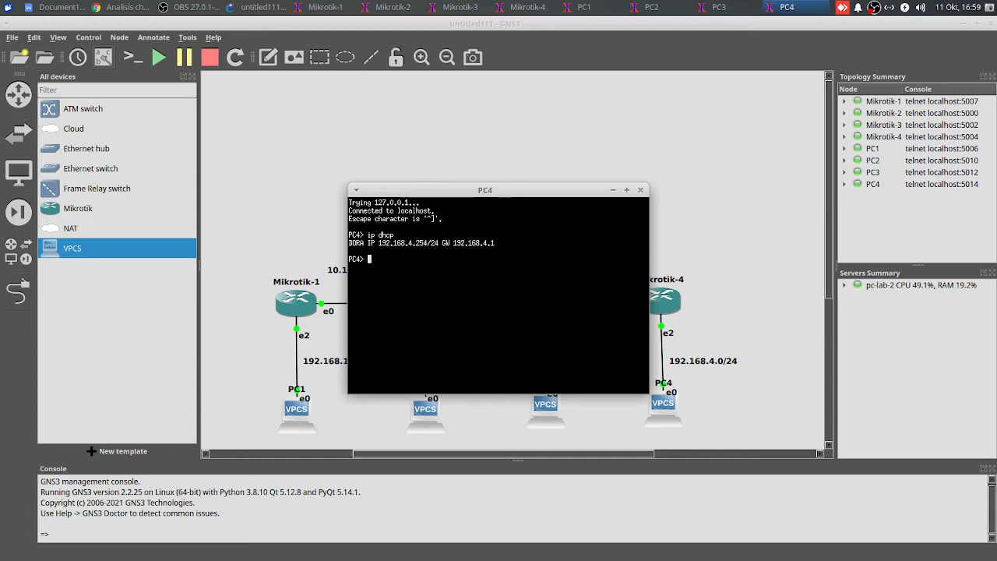
Select the entire topology with its labels and move it higher on the canvas
left_click(555, 90)
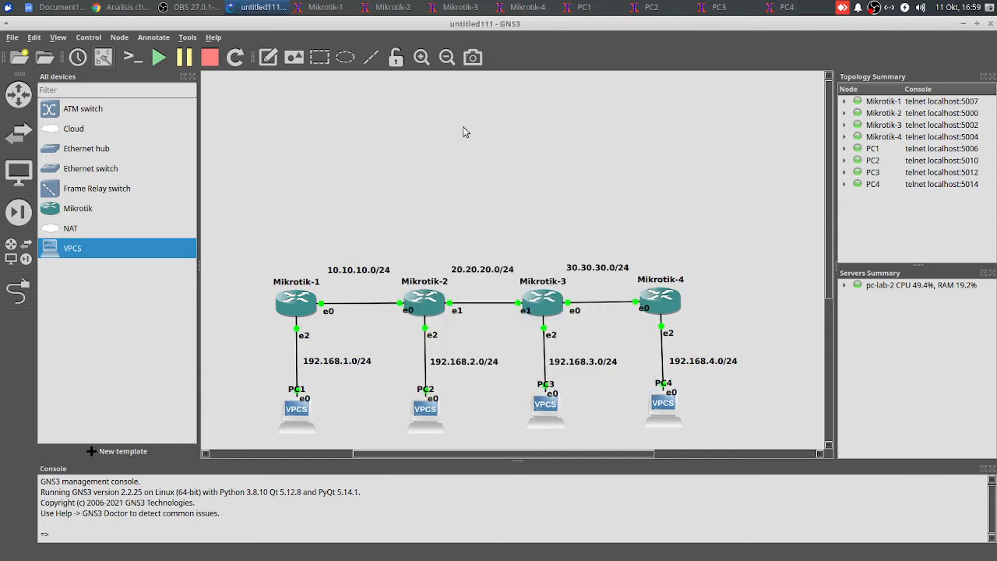
left_click_drag(240, 232, 793, 445)
left_click_drag(663, 314, 681, 208)
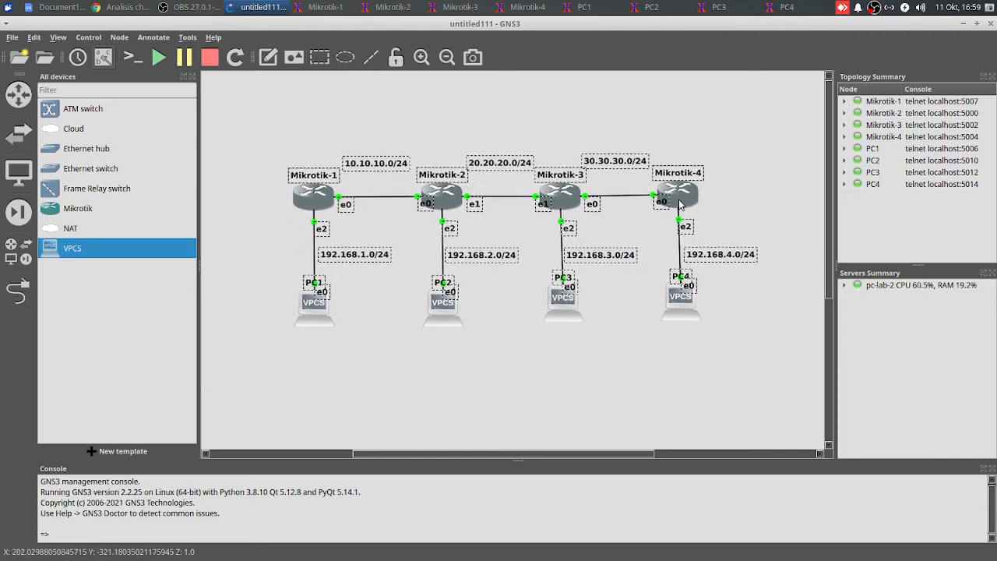
left_click(635, 336)
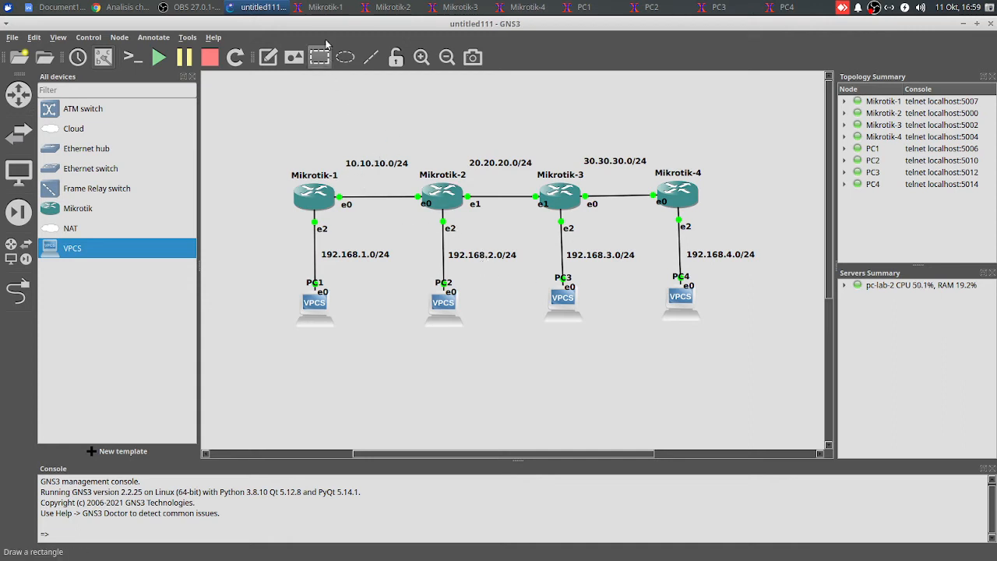
Bring up the Mikrotik-1 console and place it below the topology so that all nodes stay uncovered
left_click(321, 7)
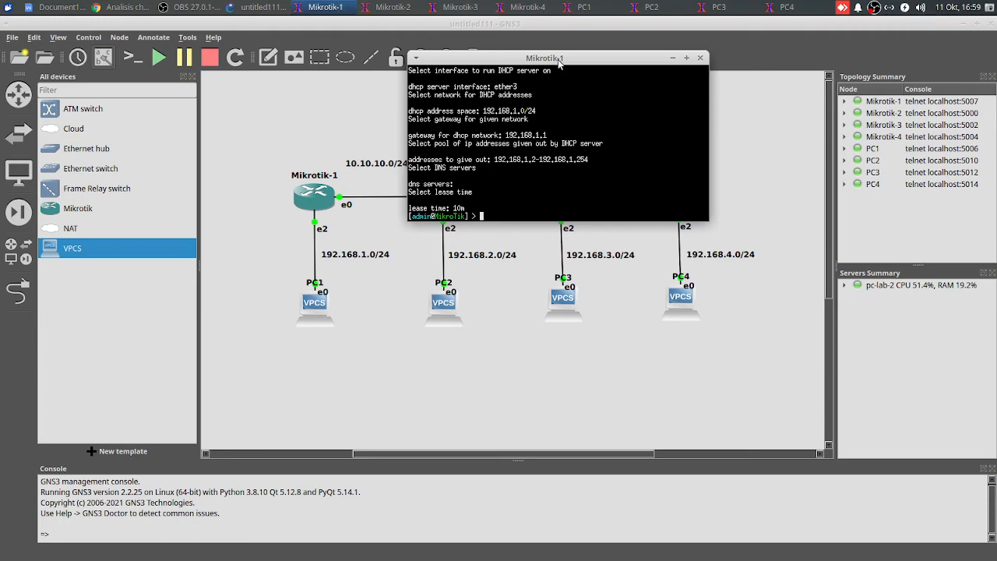
left_click_drag(558, 59, 813, 292)
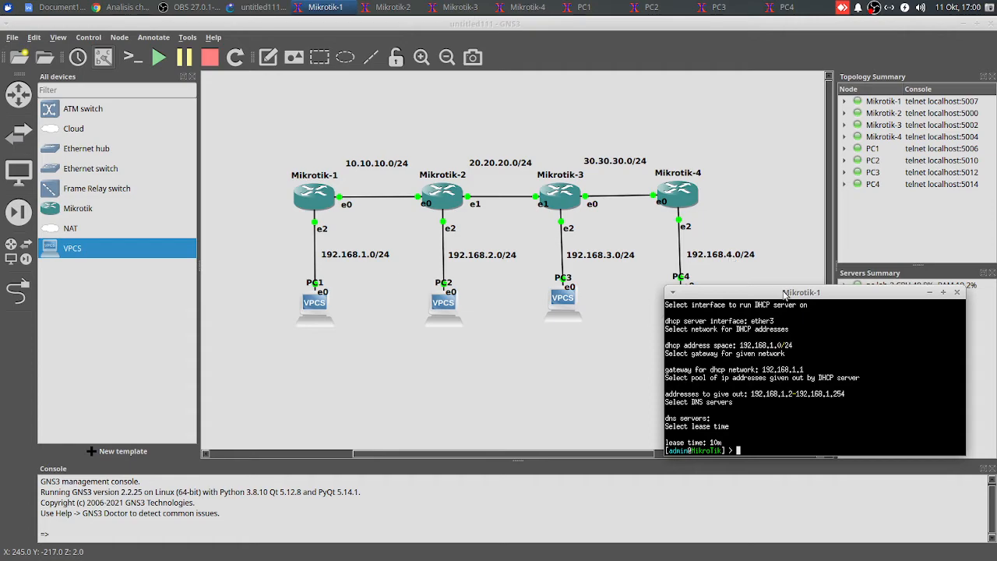
left_click_drag(785, 294, 857, 341)
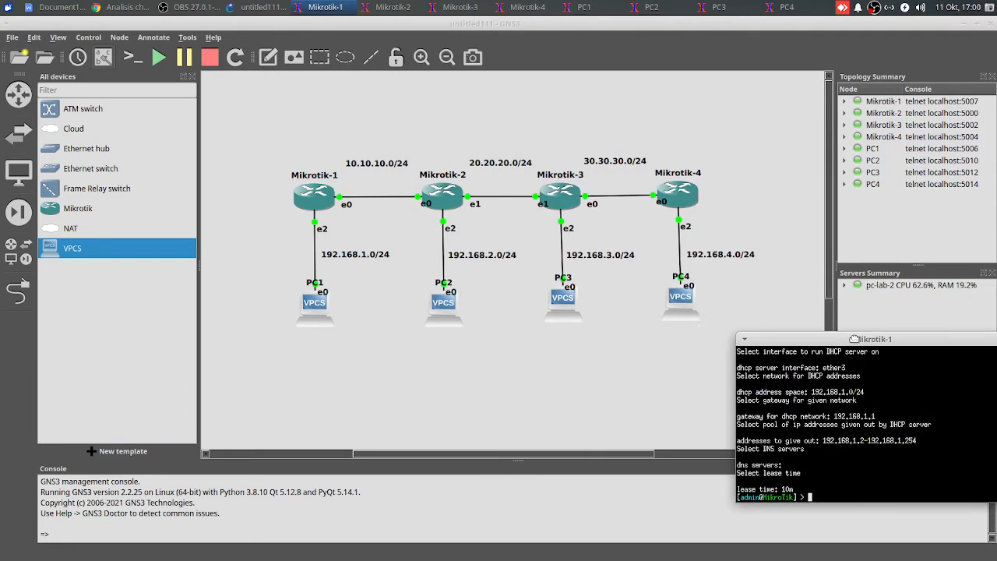
Move the entire topology back down on the canvas and deselect it
left_click_drag(250, 130, 781, 410)
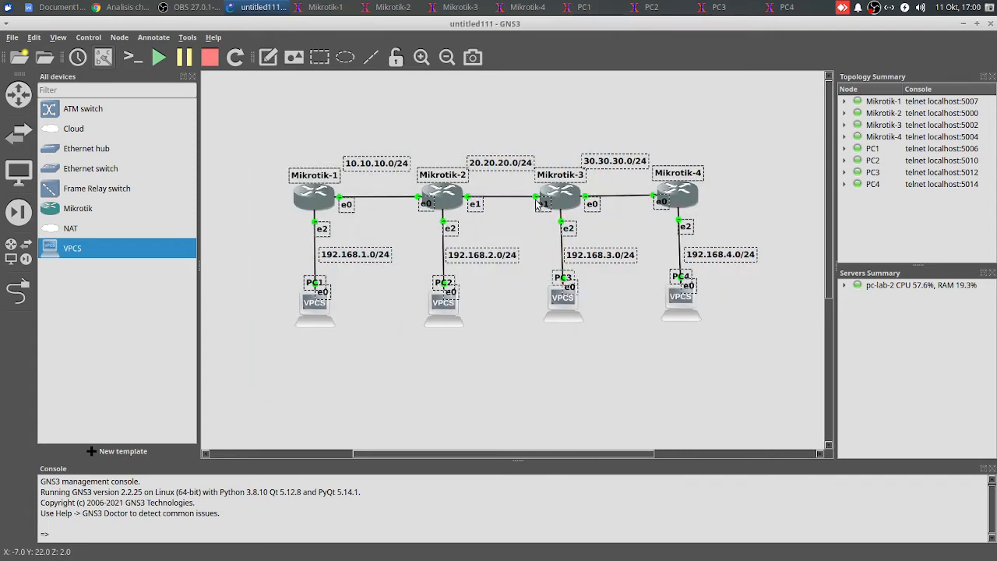
left_click_drag(549, 201, 548, 297)
left_click(553, 226)
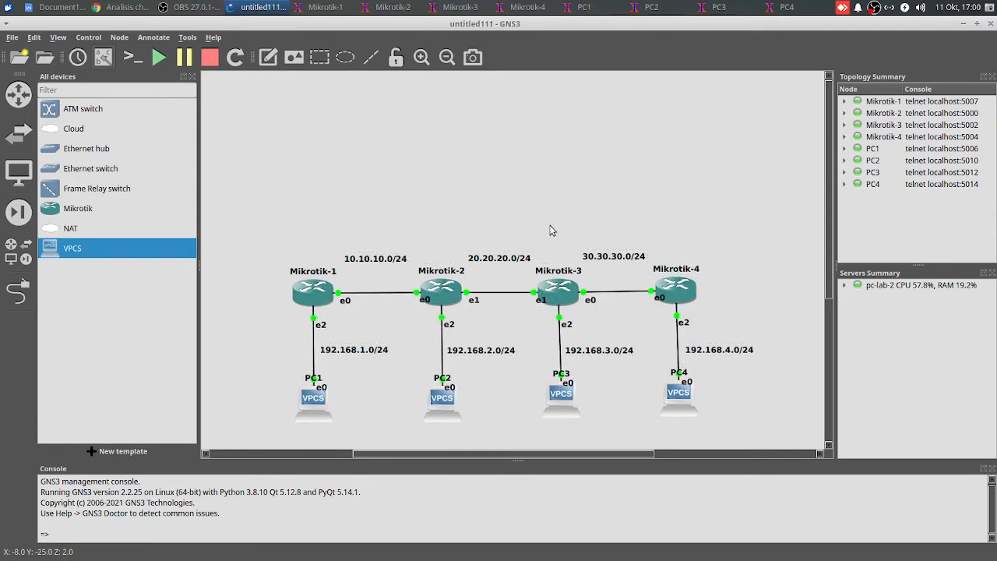
Place the Mikrotik-1 console above the topology and add a static route to 20.20.20.0/24 via gateway 10.10.10.2
left_click(344, 7)
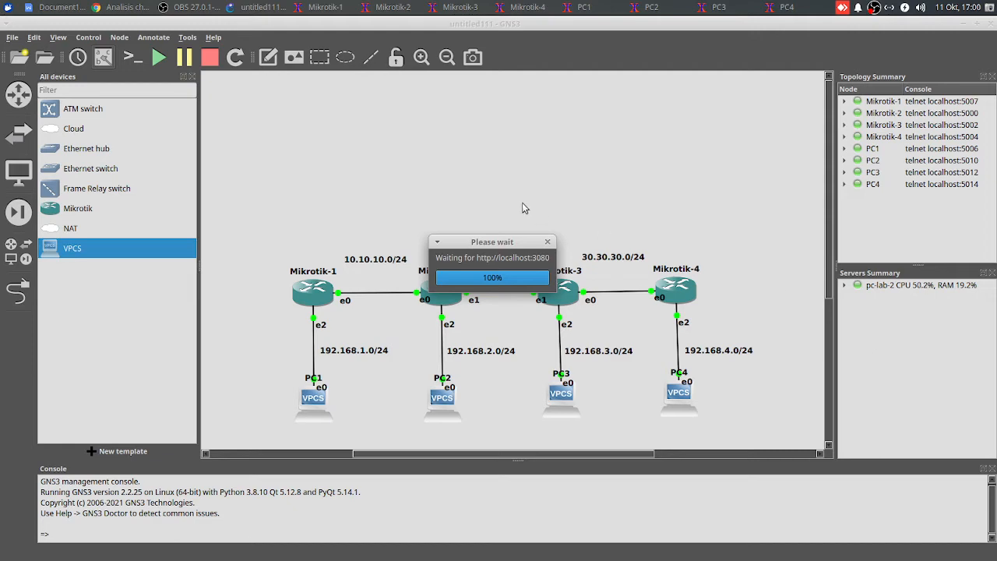
left_click(325, 7)
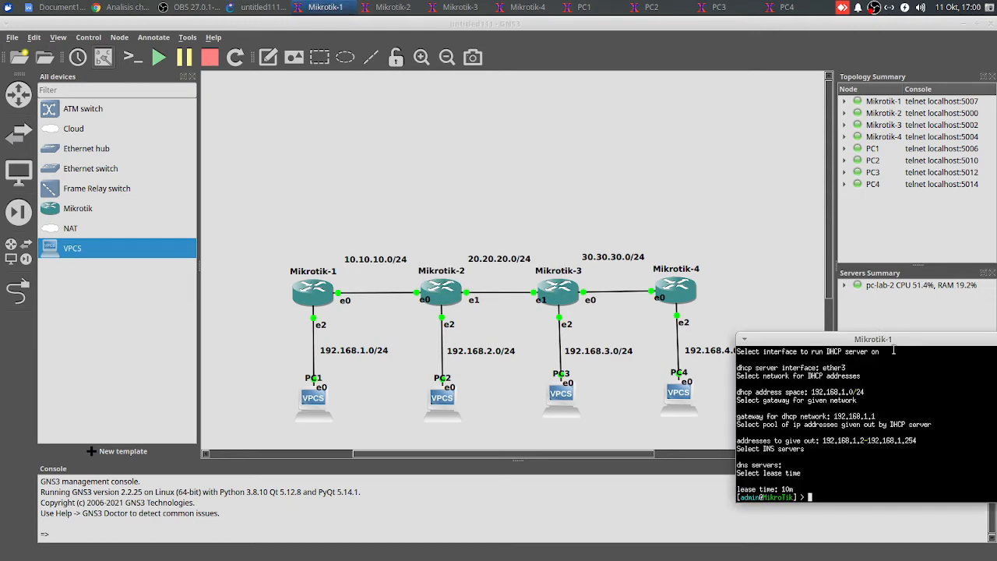
left_click_drag(894, 343, 524, 91)
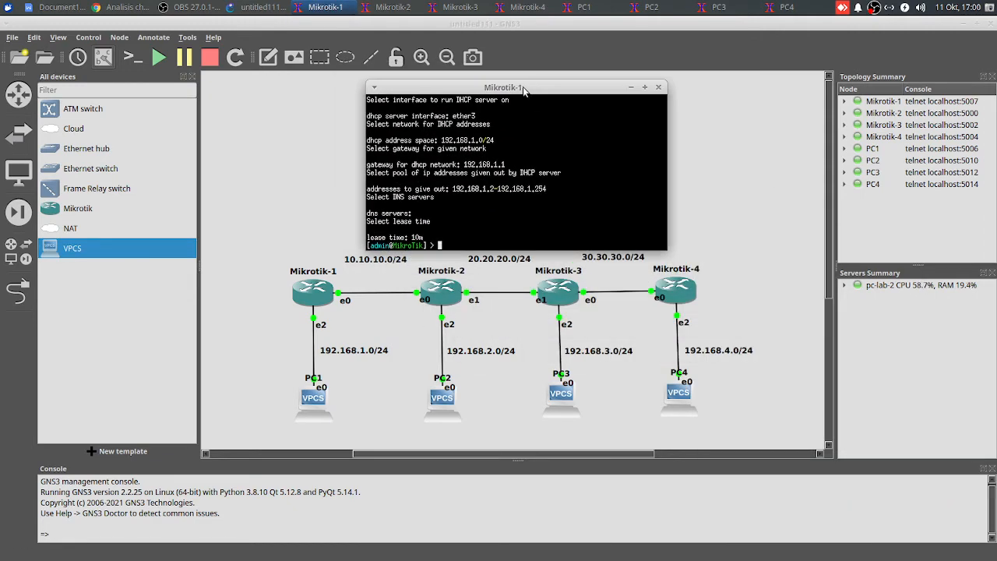
type("ip route add dst-address=")
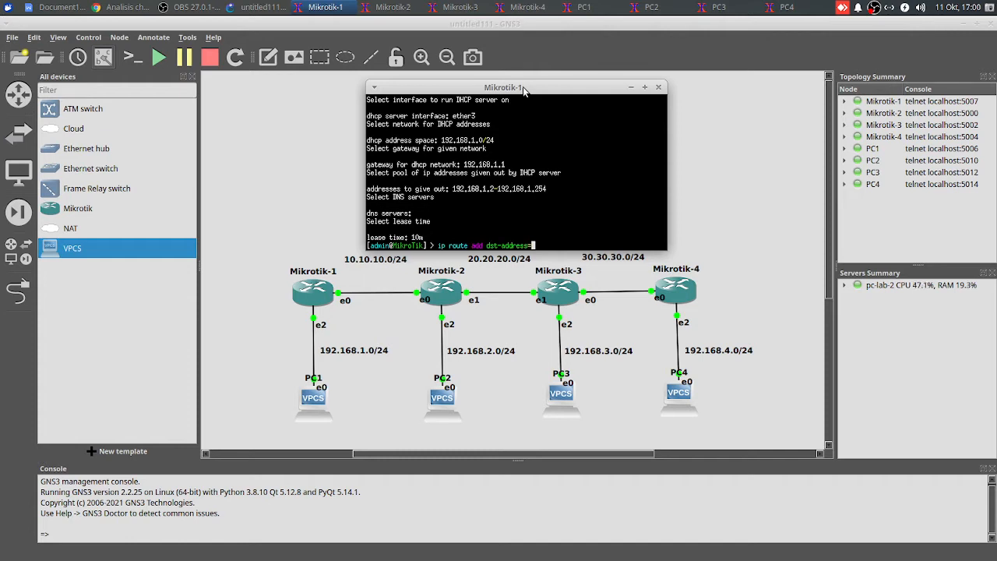
left_click_drag(522, 87, 514, 68)
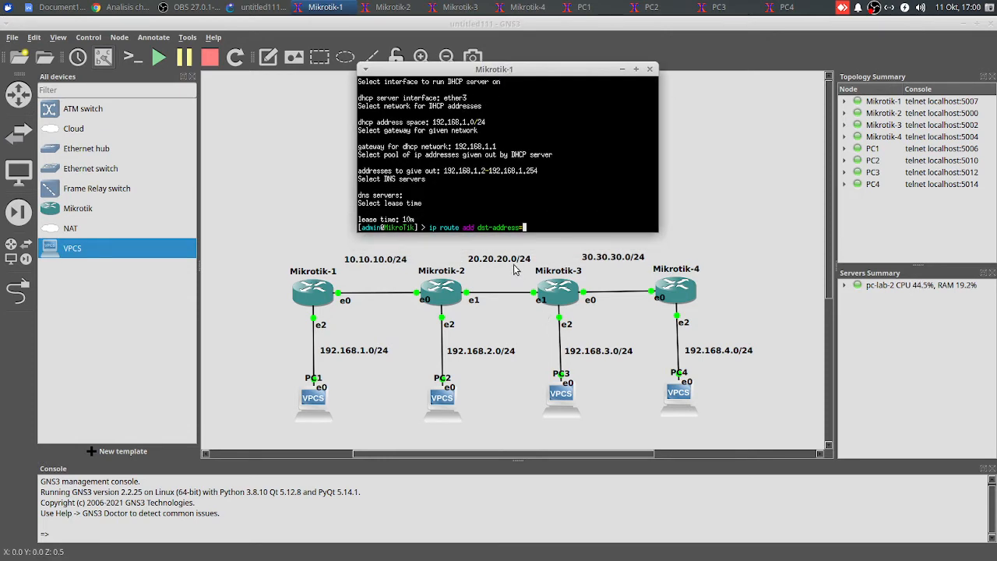
type("20.20.20")
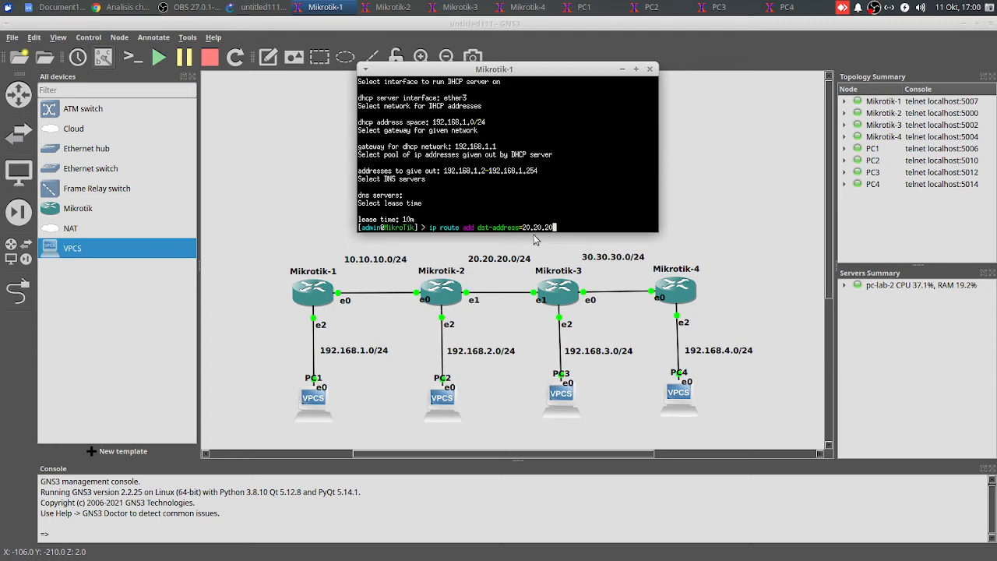
type(".0/24 in")
type("gate")
type("way=")
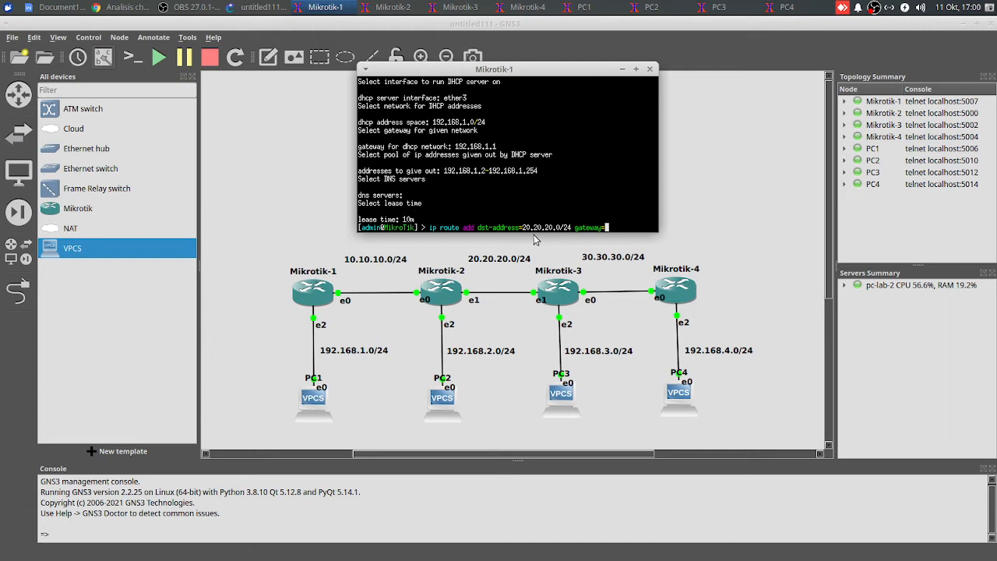
type("10.10.10.2")
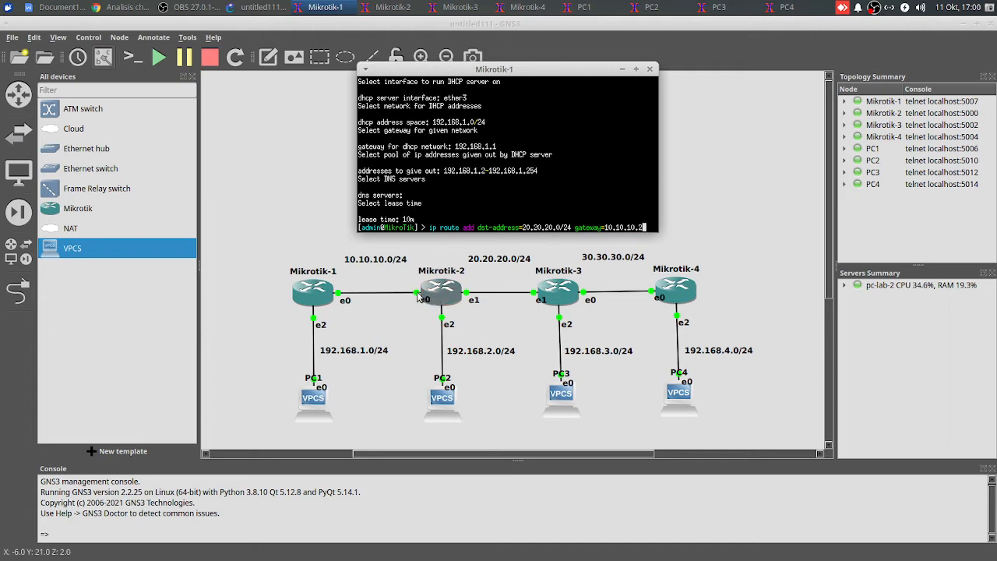
key("Return")
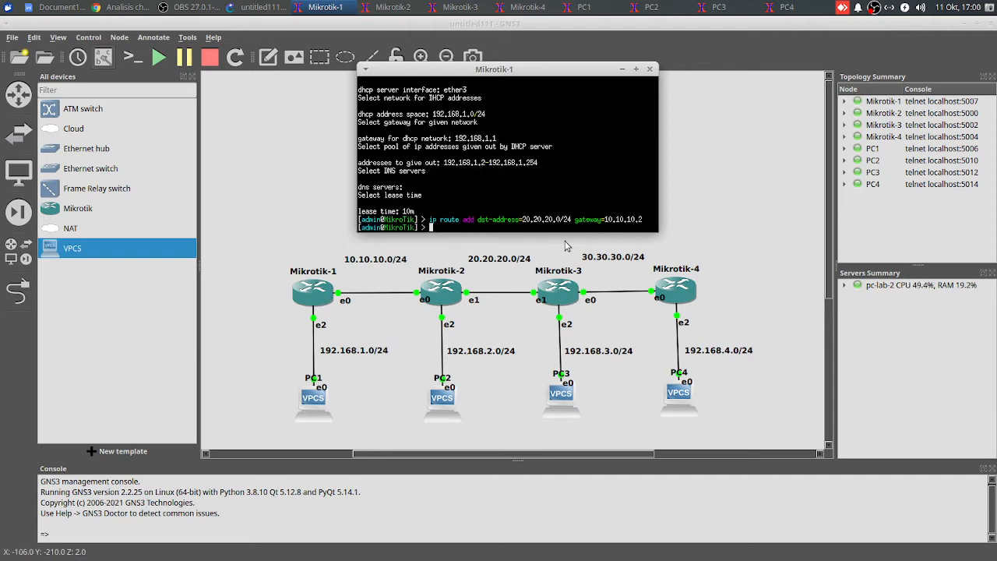
Add a static route on Mikrotik-1 to 192.168.2.0/24 via gateway 10.10.10.2
type("ip route add ")
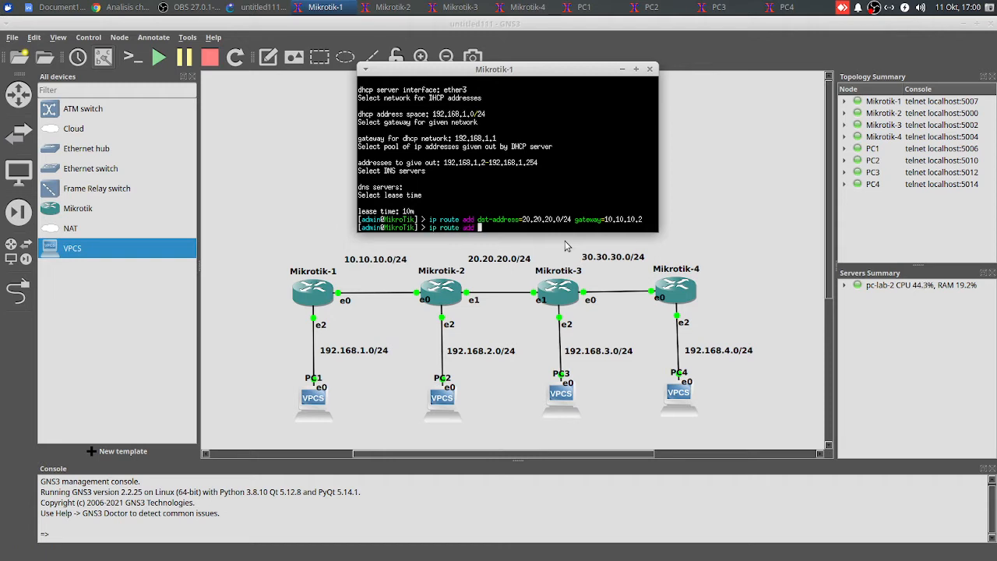
type("dst-address=192.158")
type("8.2.")
type("0/24 ")
type("gateway=")
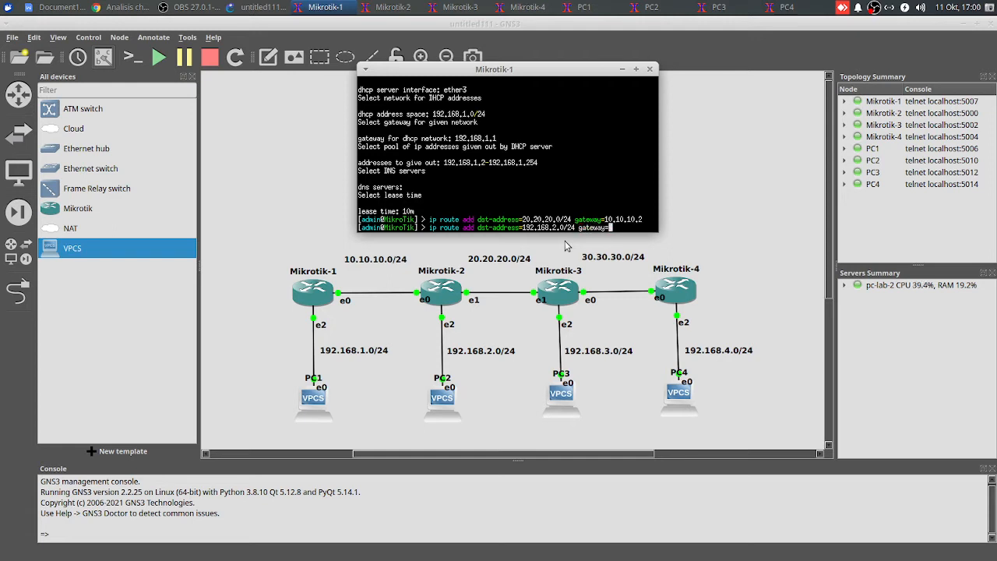
type("10.10.10.2")
key("Return")
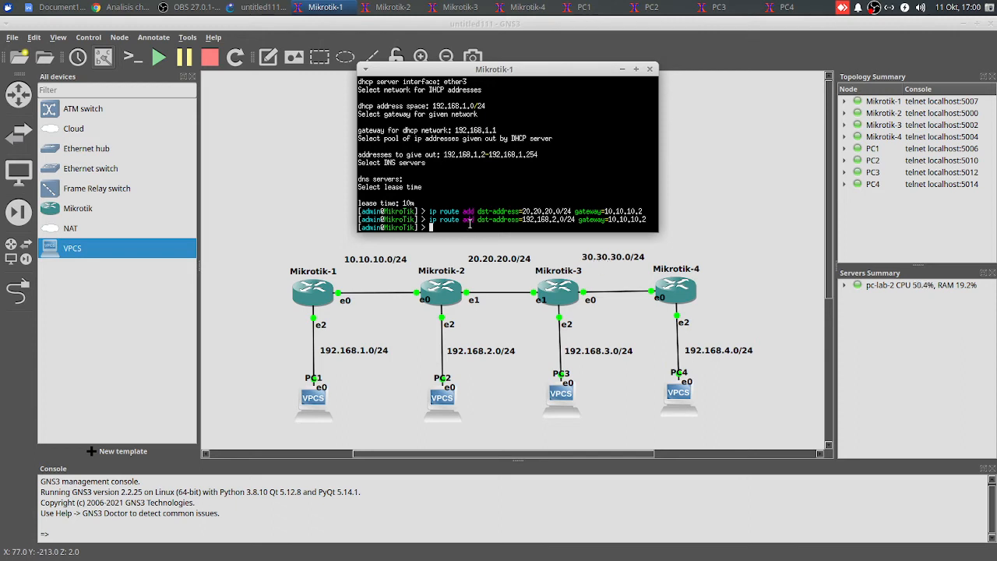
Add a static route on Mikrotik-1 to 30.30.30.0/24 via gateway 10.10.10.2
type("ip route add d")
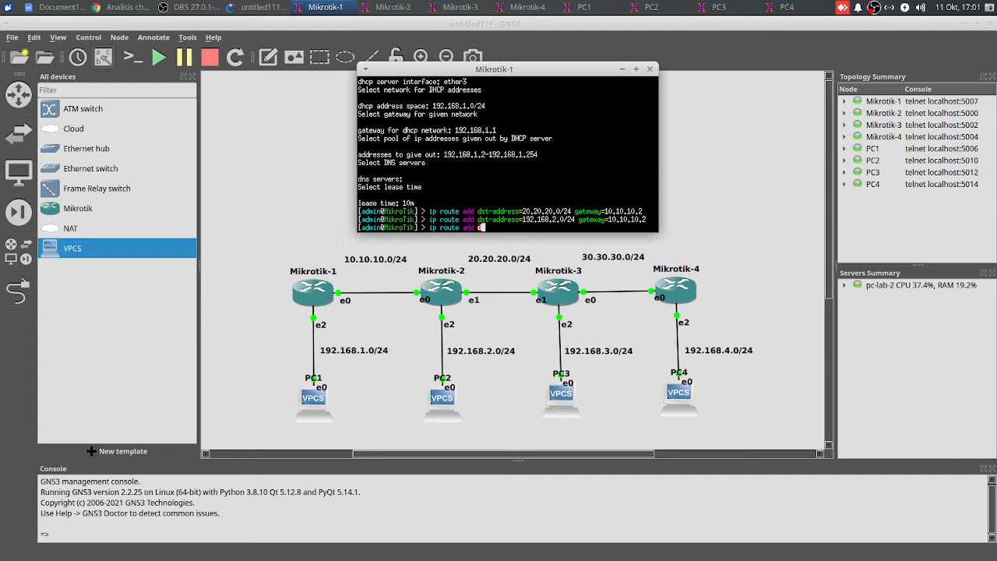
type("st-address=30.30.30.0/24 gat")
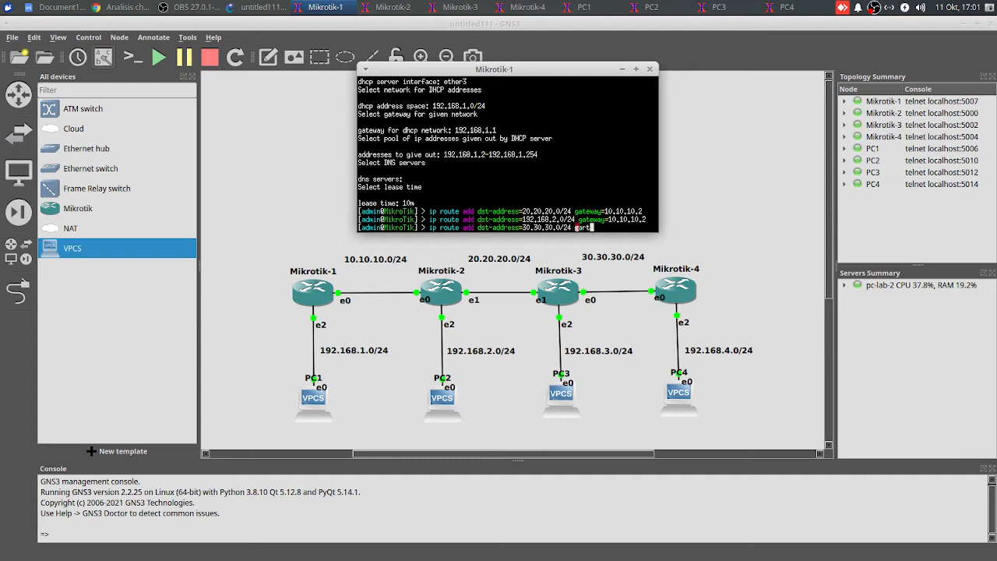
key("BackSpace")
key("BackSpace")
type("teway=10.10.10.2")
key("Return")
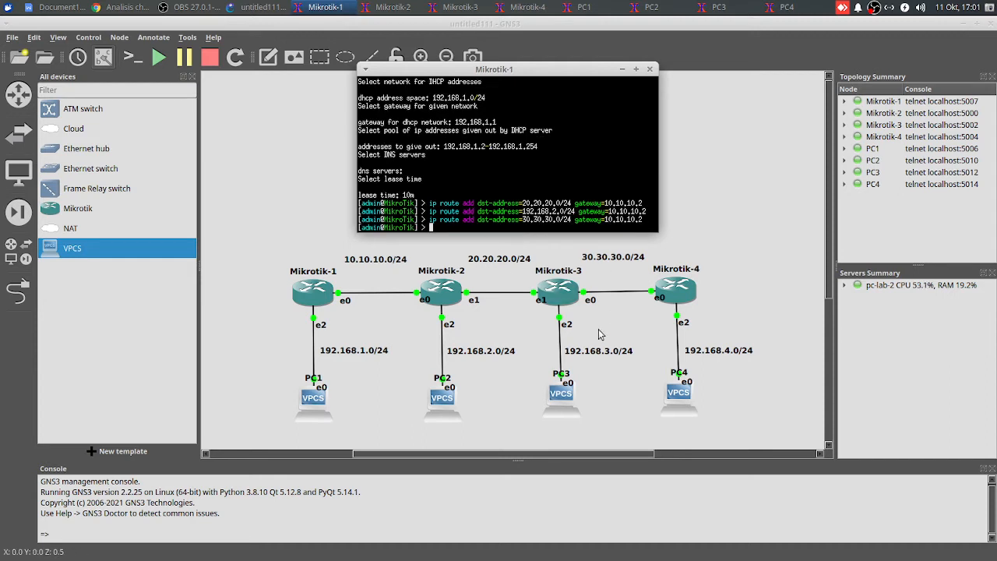
Add a static route on Mikrotik-1 to 192.168.3.0/24 via gateway 10.10.10.2
type("ip r")
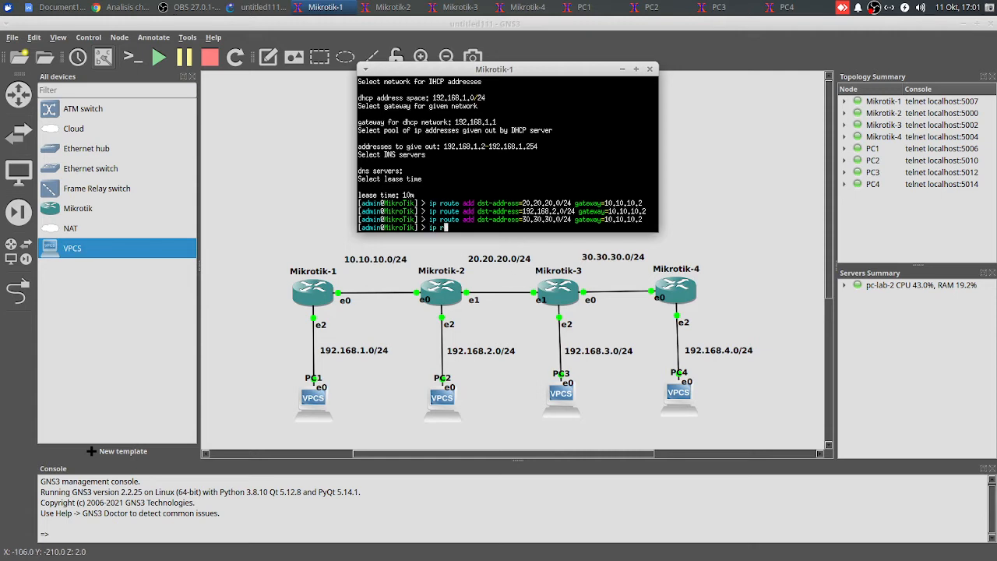
type("oute add")
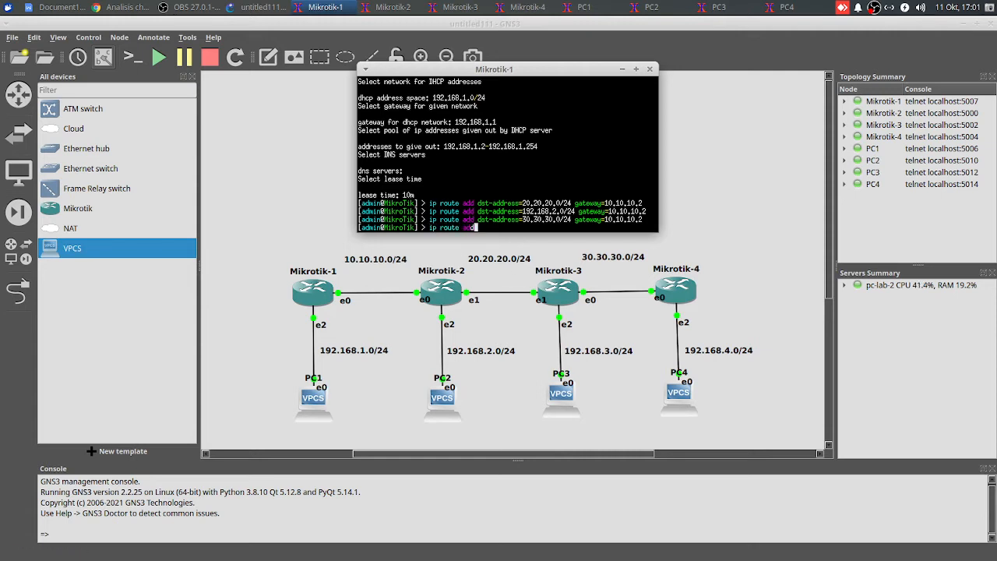
type(" dst-address=192.168.3.0/2")
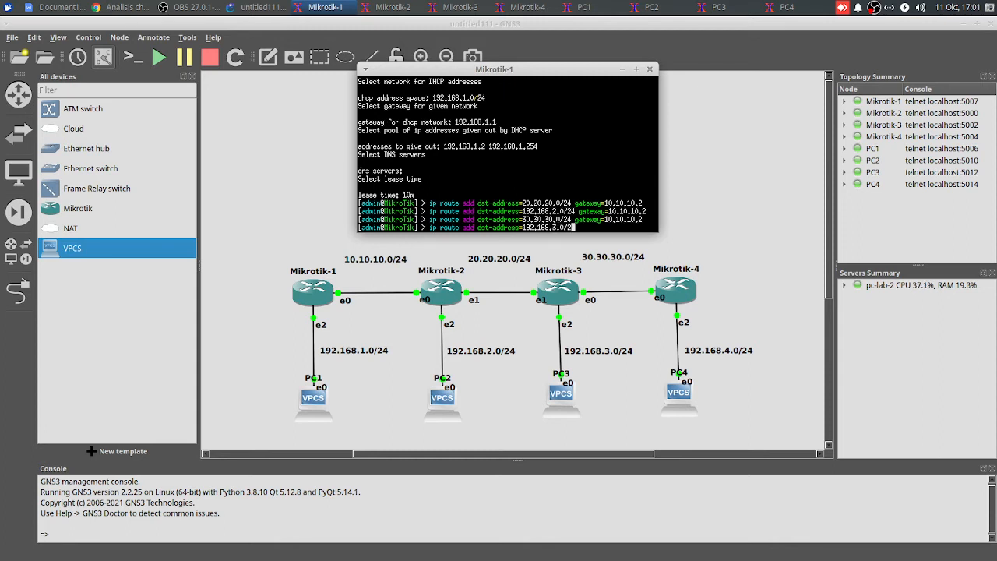
type("4 igateway=10.10.10.2")
key("Return")
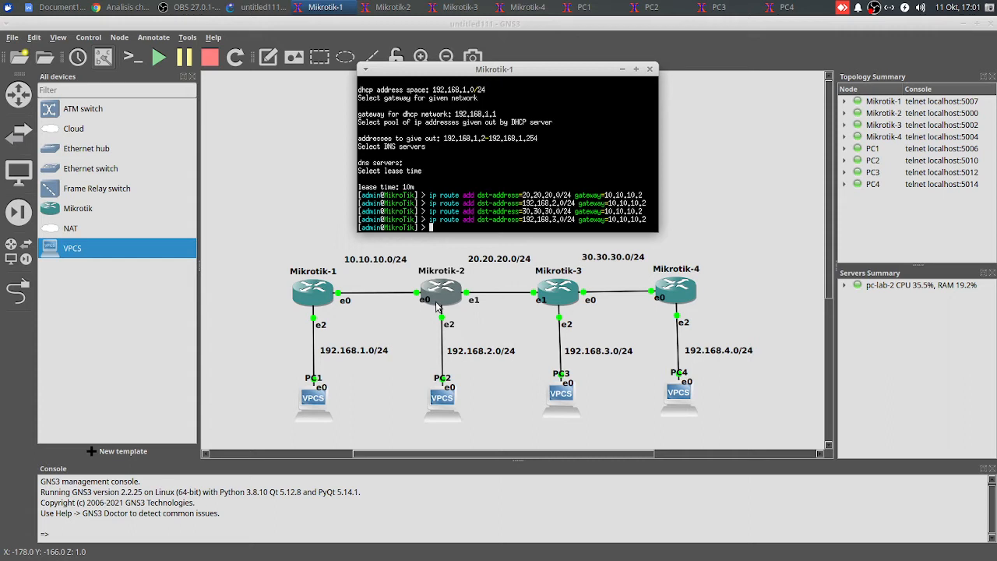
Add a static route on Mikrotik-1 to 192.168.4.0/24 via gateway 10.10.10.2
type("ip route add")
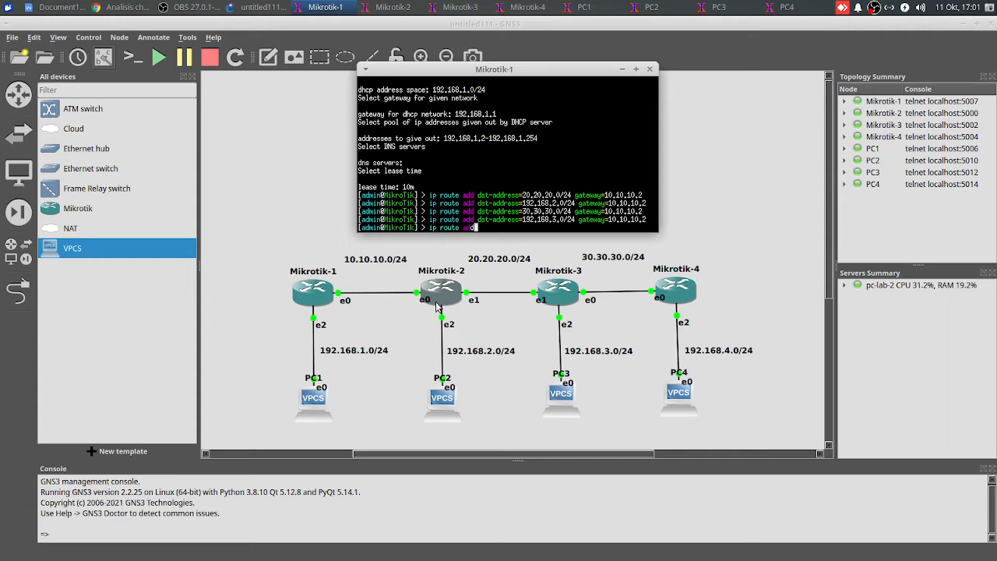
type(" dst-address=192.168.4.0/24")
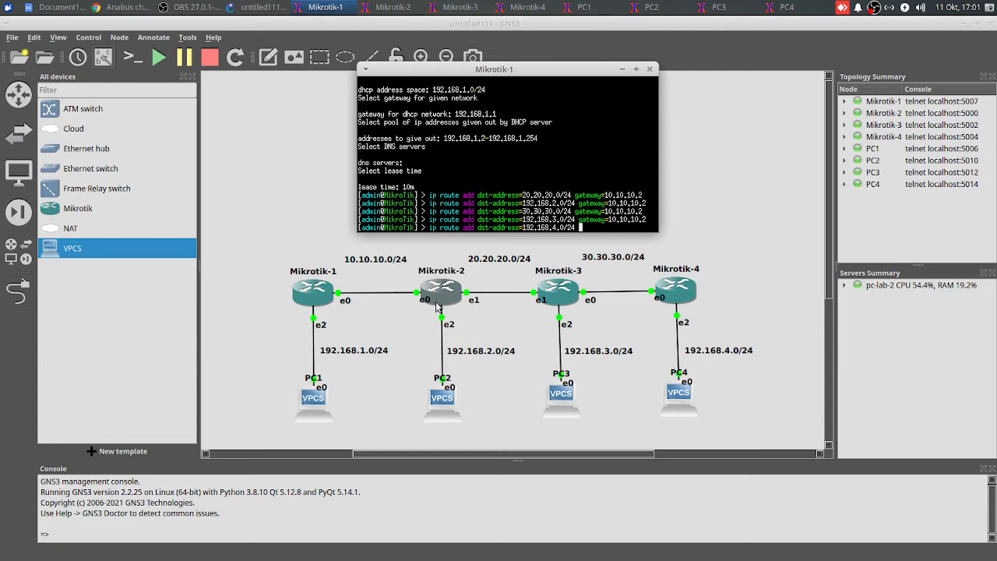
type(" gateway=10.10.10.2")
key("Return")
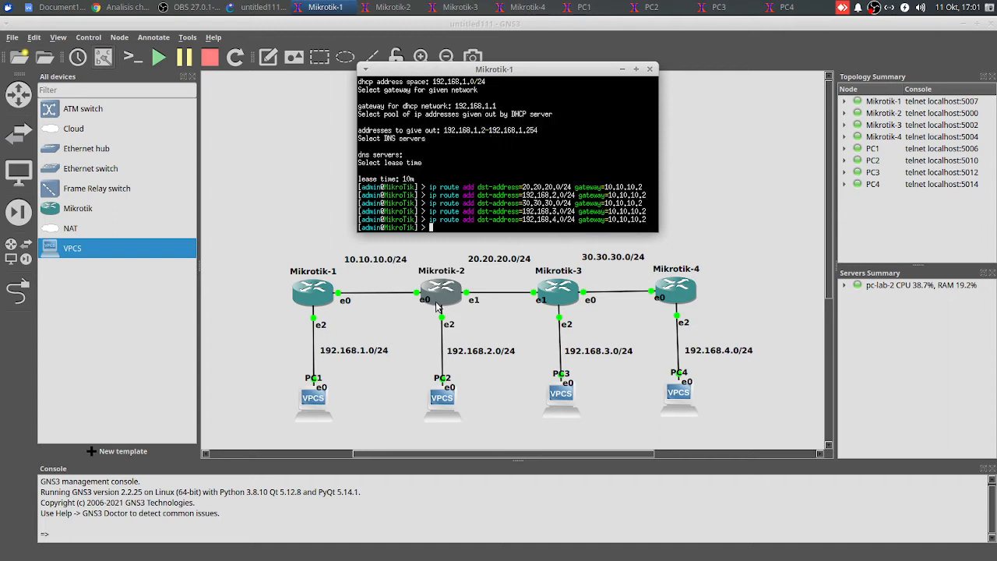
Print the routing table on Mikrotik-1 and check its static route entries
type("ip route print")
key("Return")
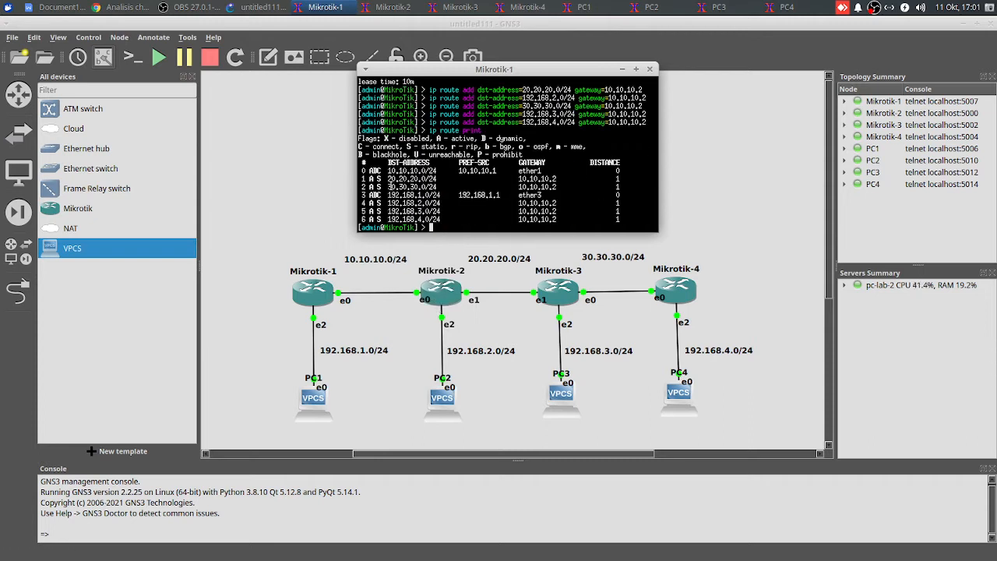
left_click_drag(365, 179, 439, 175)
left_click_drag(362, 187, 441, 187)
left_click_drag(370, 202, 443, 210)
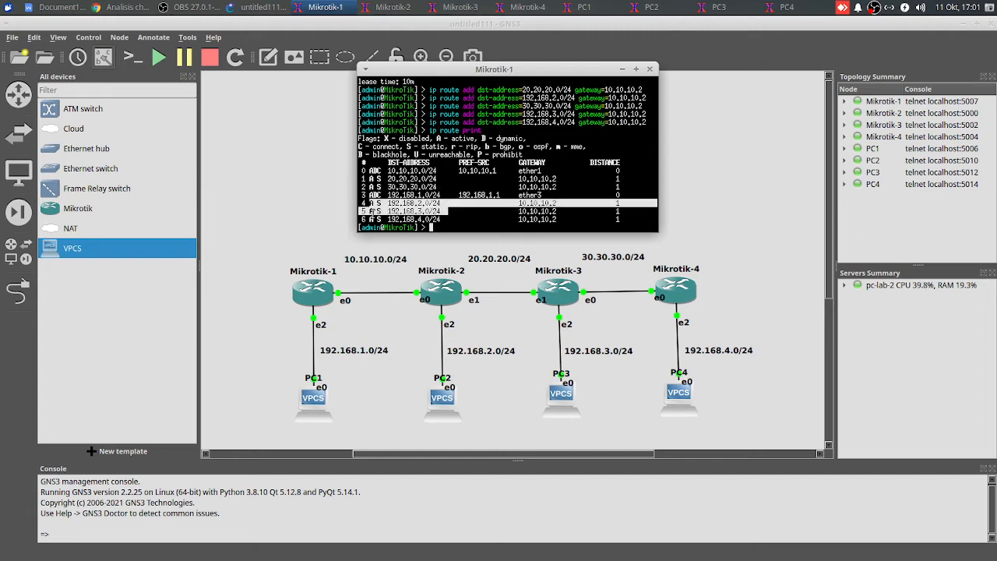
left_click_drag(367, 213, 466, 221)
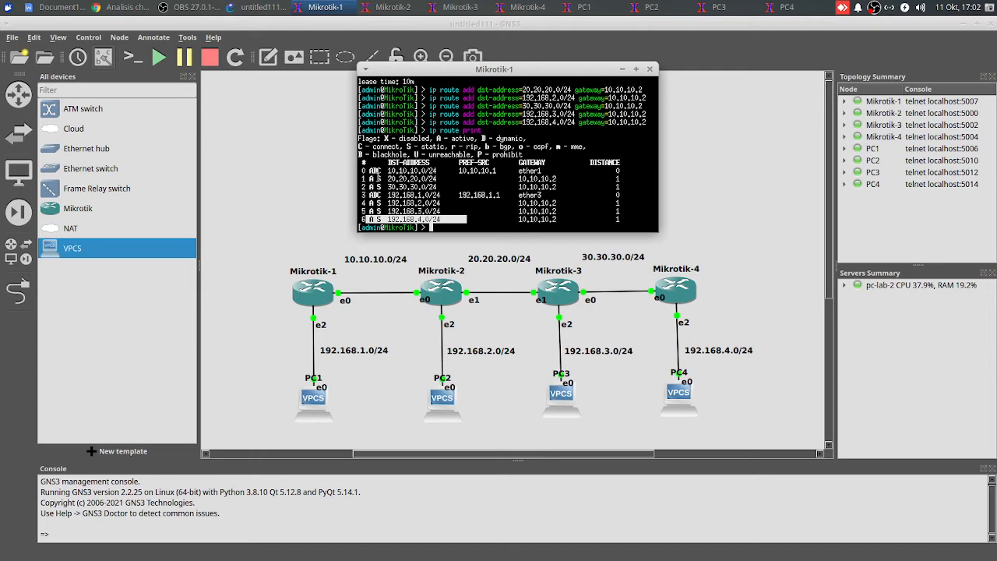
left_click(460, 226)
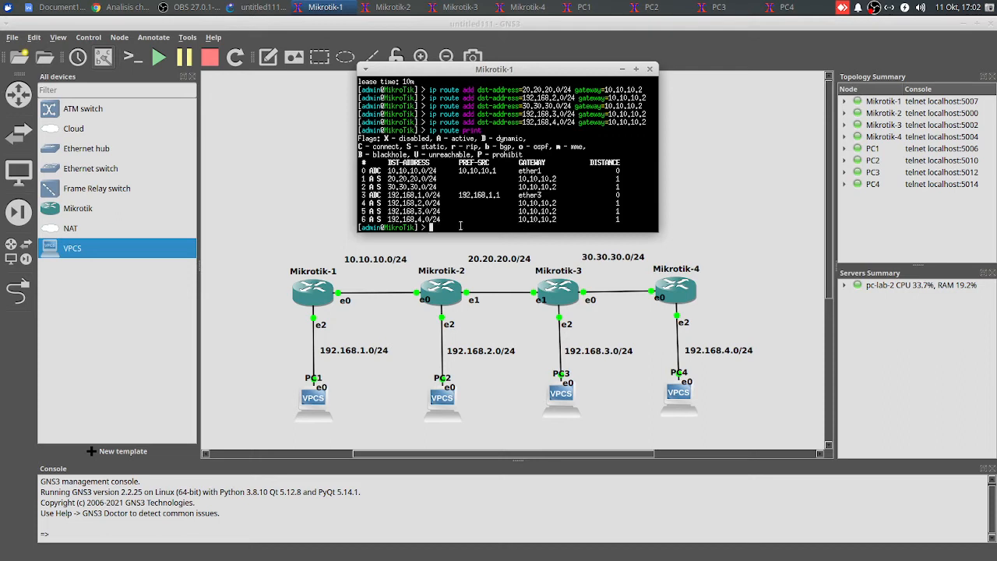
left_click(714, 140)
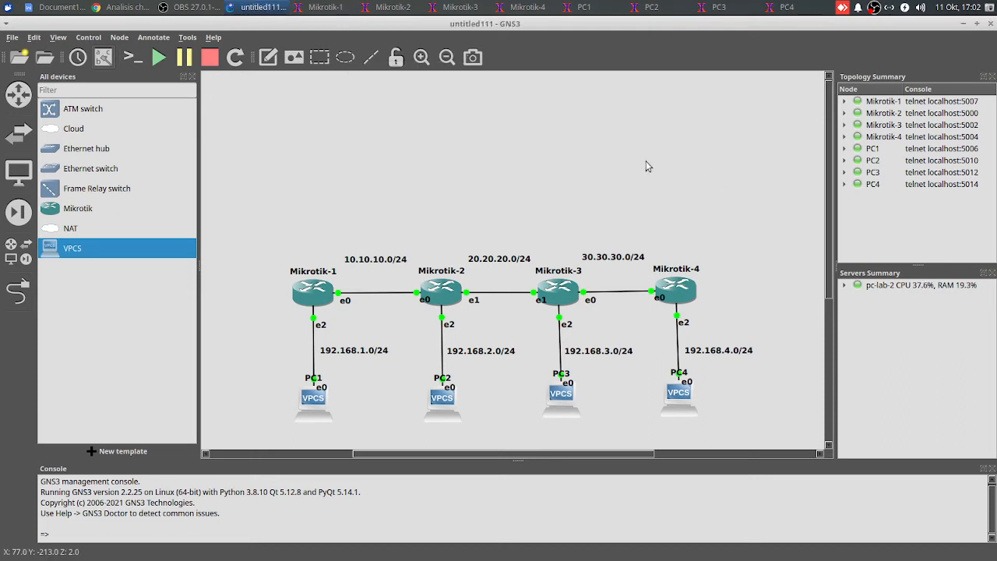
Switch to the Mikrotik-2 console and add a static route to 192.168.1.0/24 via gateway 10.10.10.1
left_click(396, 11)
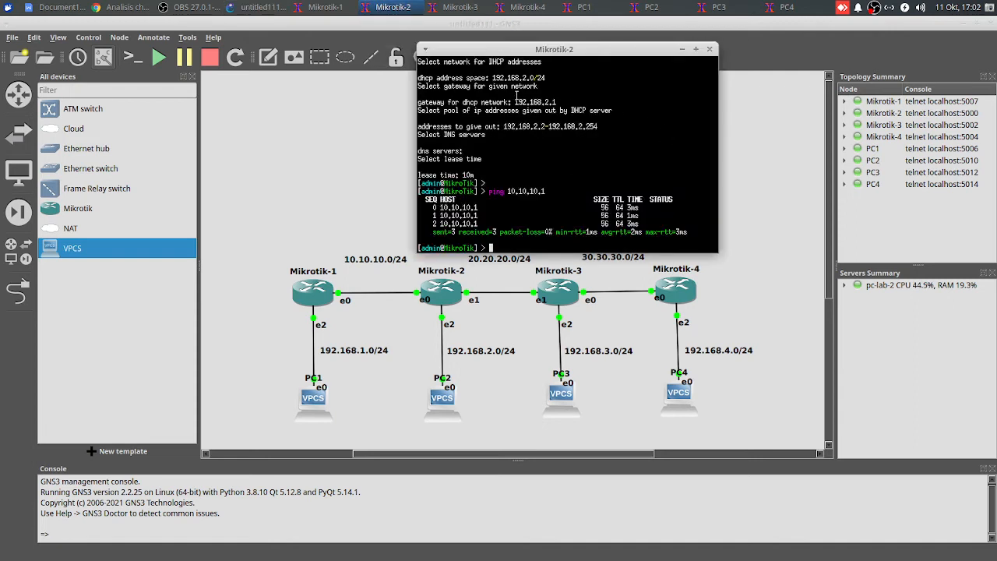
left_click_drag(550, 53, 550, 51)
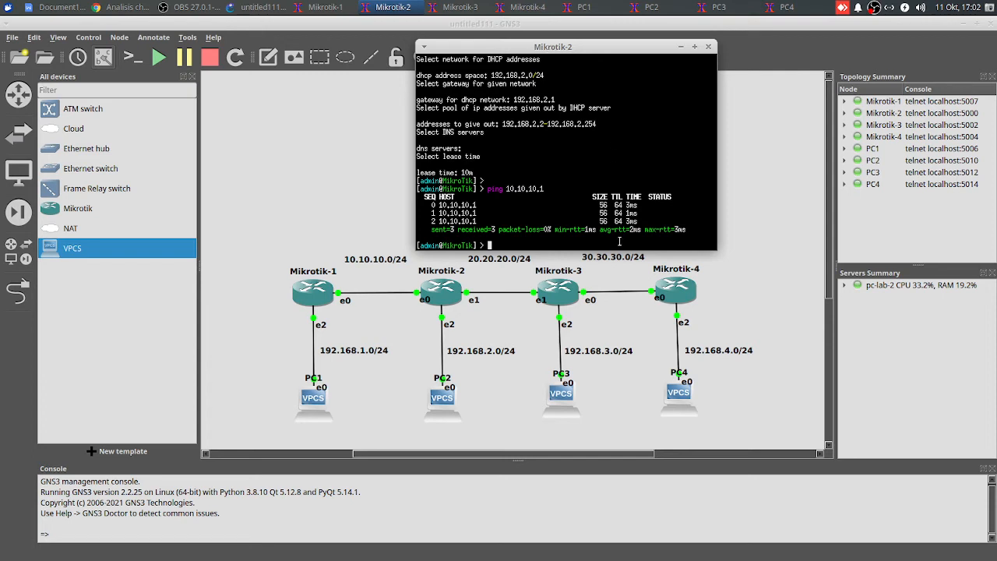
key("Return")
key("Return")
type("ip ")
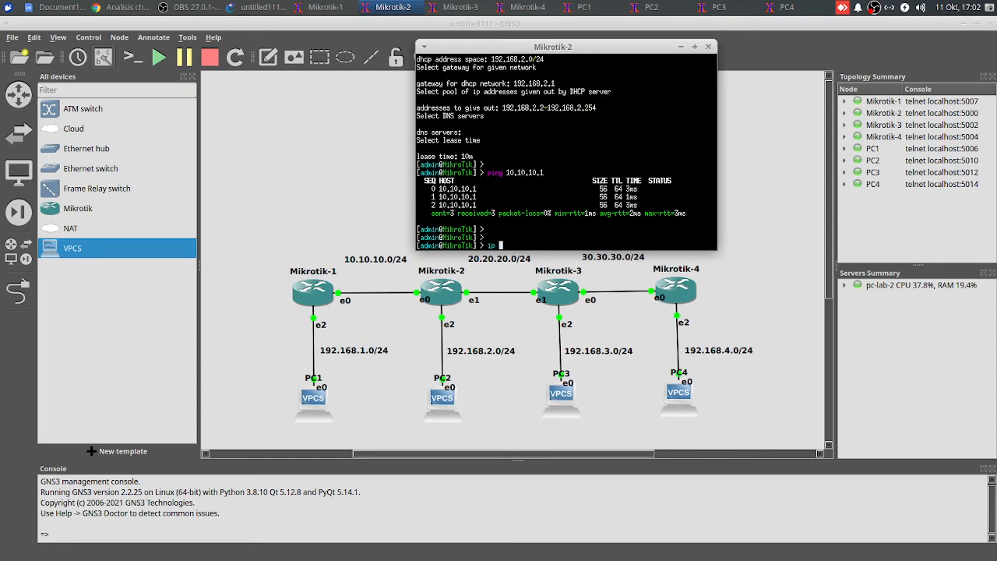
type("route add dst-address=")
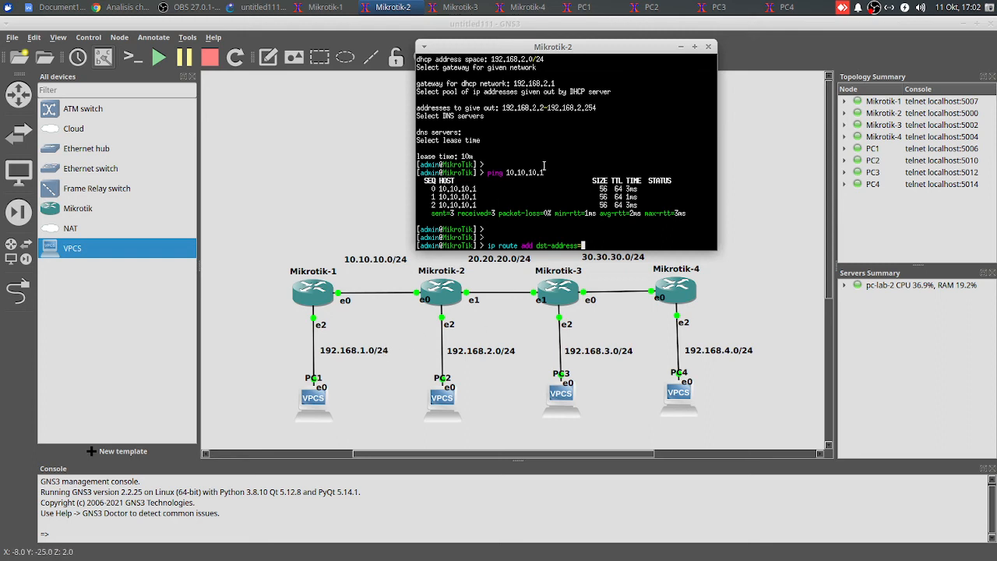
type("192.168.1/")
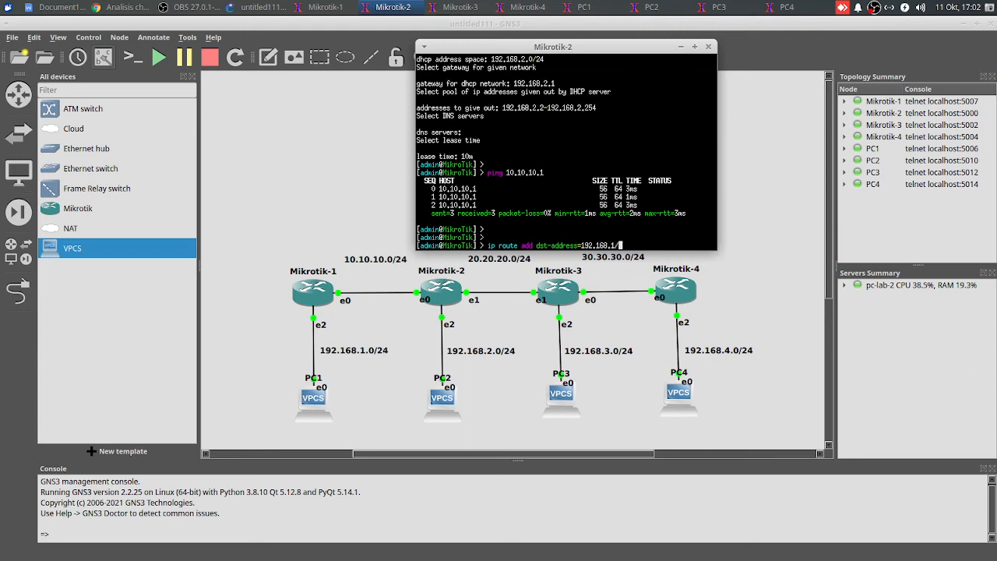
key("BackSpace")
type(".0/24 gateway=")
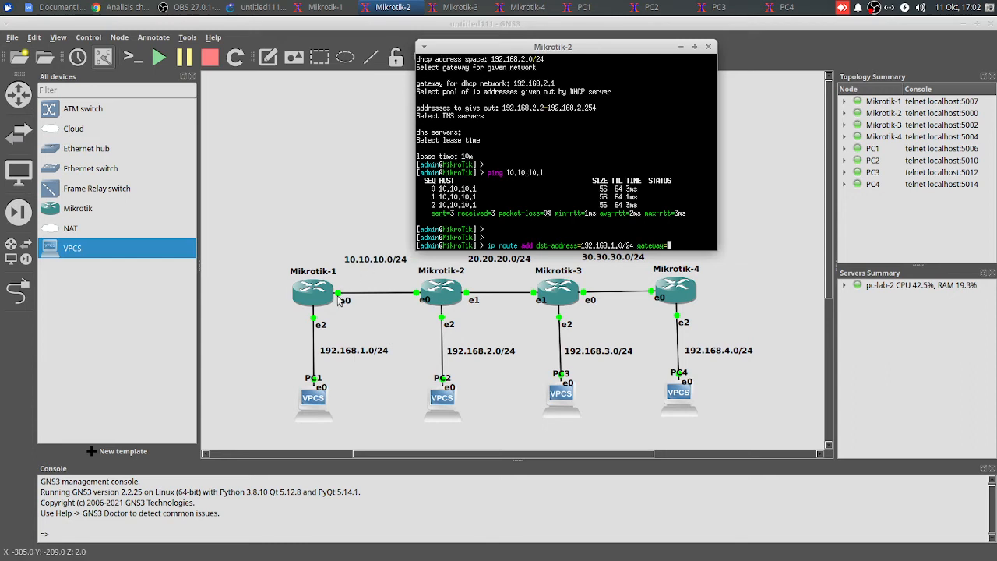
type("10.10.10.1")
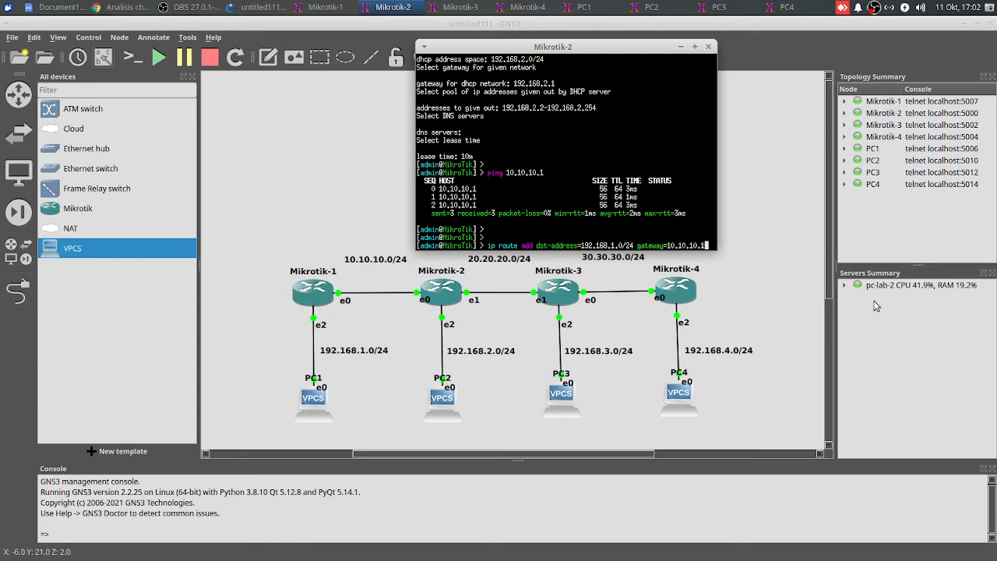
key("Return")
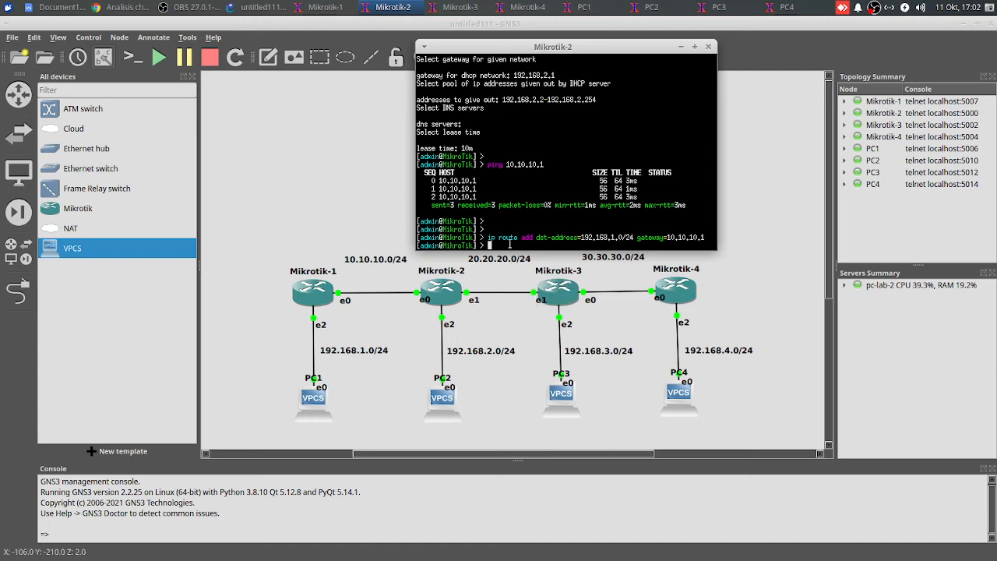
Add a static route on Mikrotik-2 to 192.168.3.0/24 via gateway 20.20.20.2
type("ip rout")
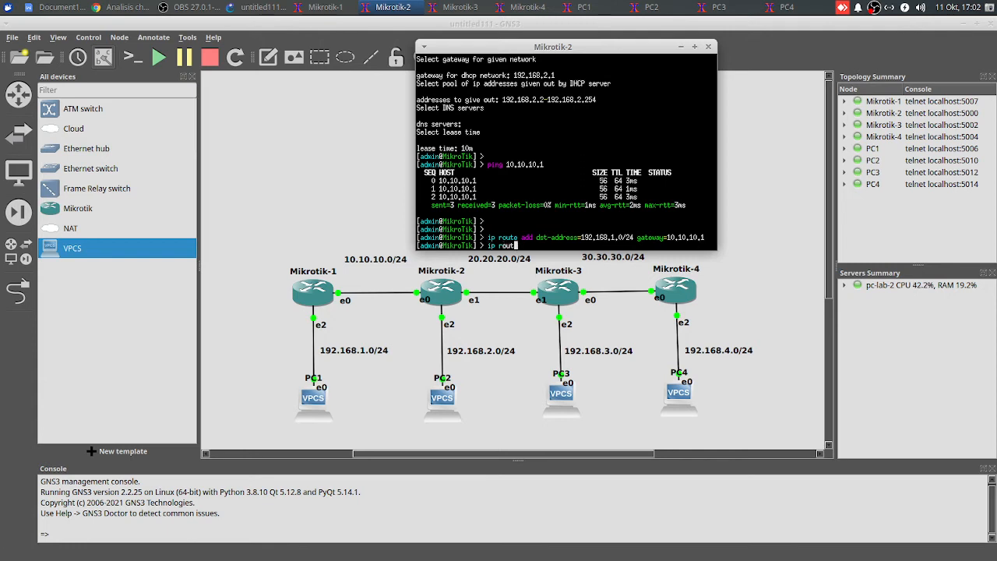
type("e add dst-address=192.168.3.0/")
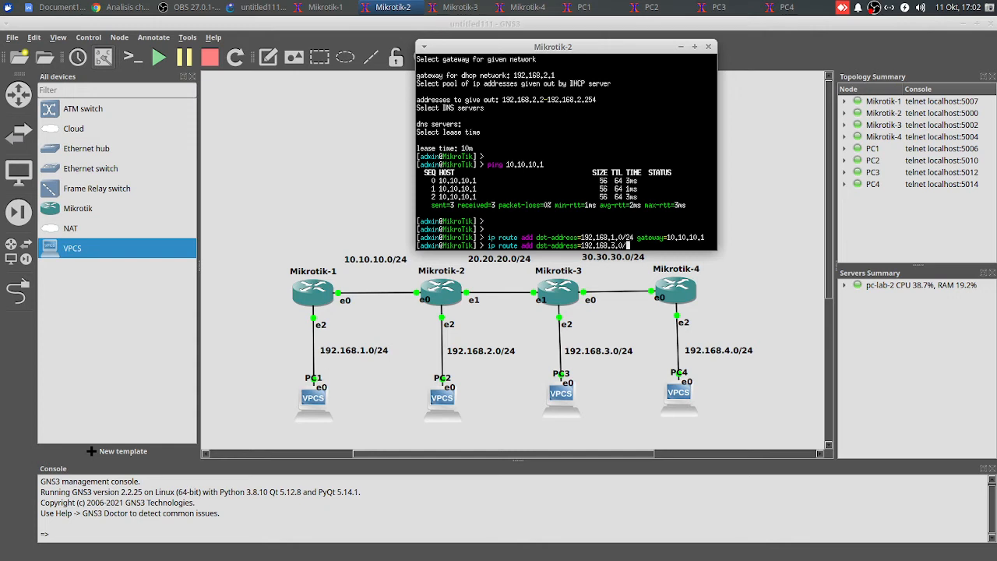
type("24 gateway=20.20.020.2")
key("Return")
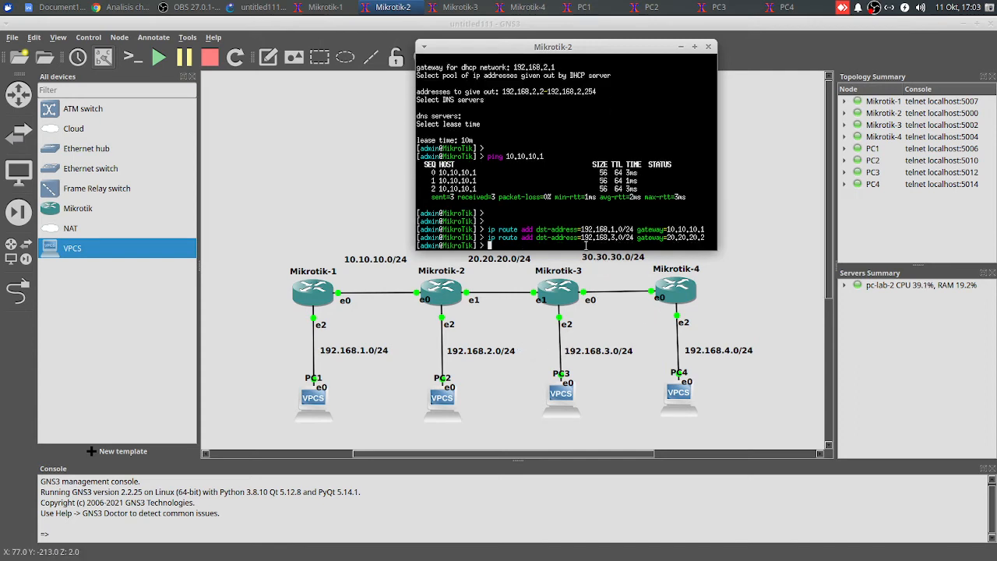
Add a static route on Mikrotik-2 to 30.30.30.0/24 via gateway 20.20.20.2
type("ip route add ds")
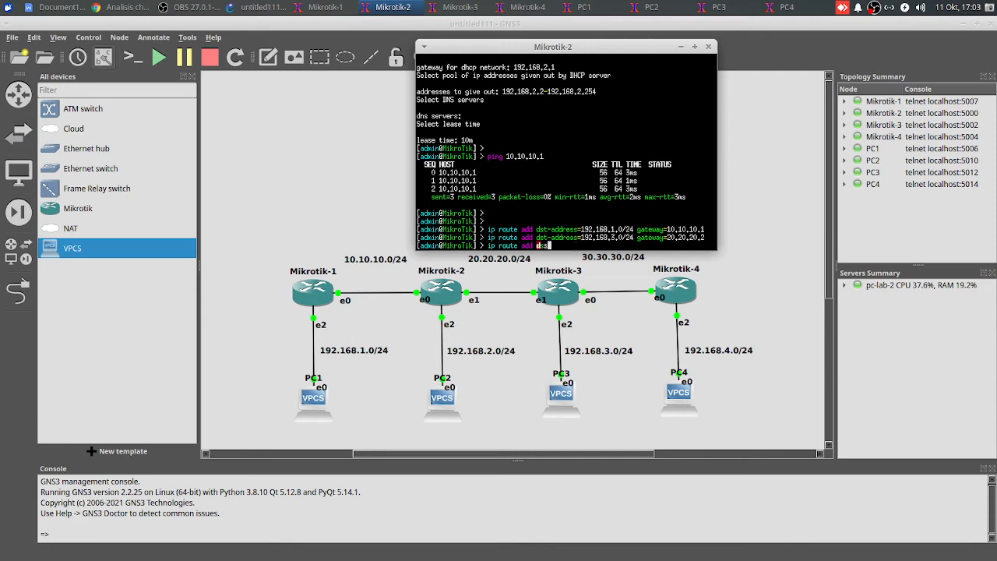
key("Tab")
type("30.30.30.0/24 ")
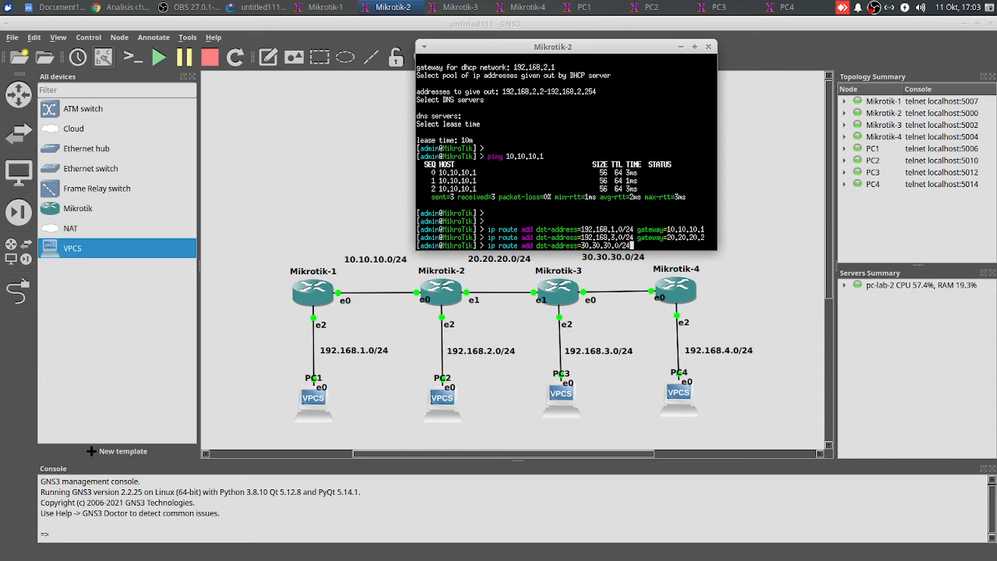
type("ga")
key("Tab")
type("20.20.20.2")
key("Return")
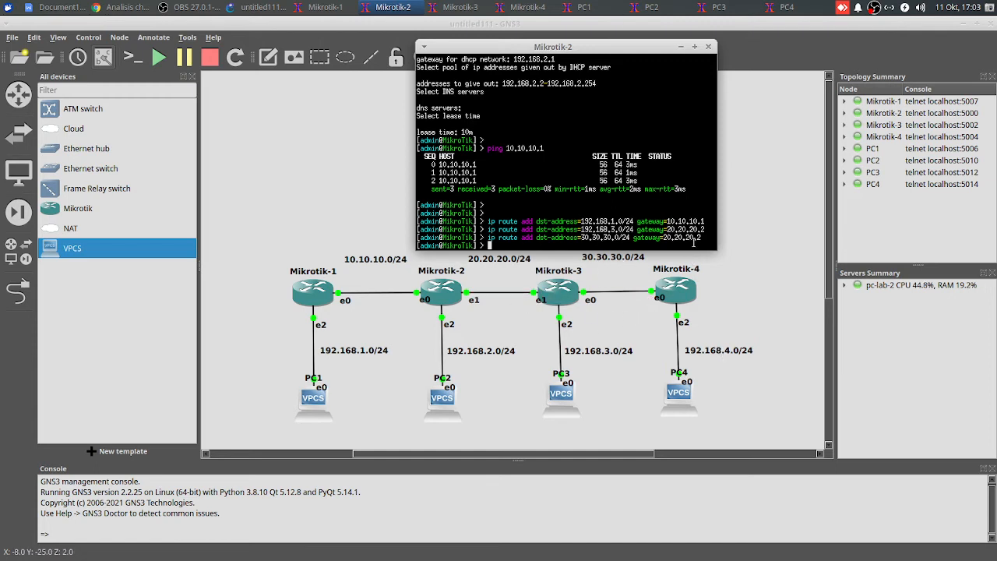
Add a static route on Mikrotik-2 to 192.168.4.0/24 via gateway 20.20.20.2
left_click_drag(701, 237, 663, 238)
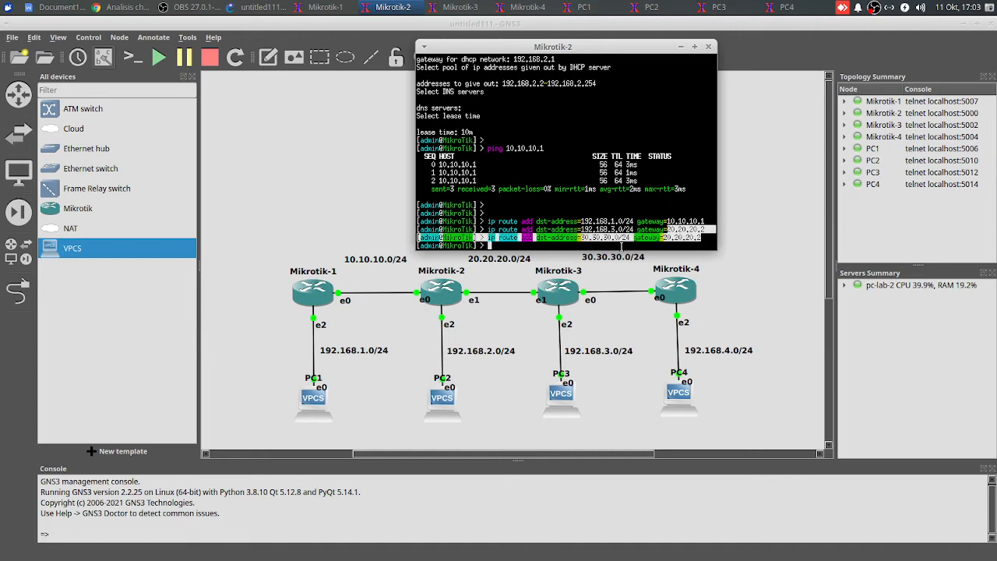
left_click(622, 246)
type("ip ro")
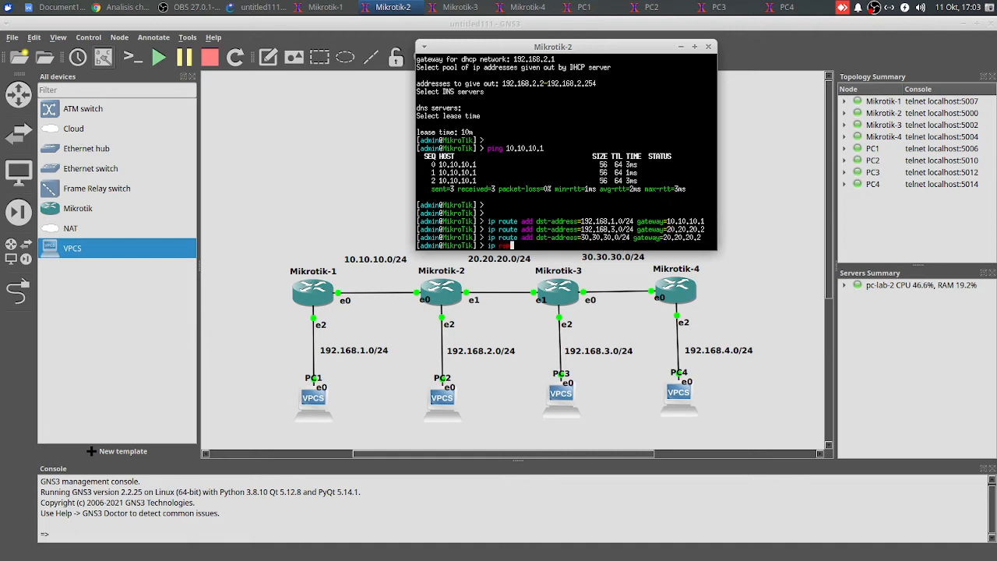
type("ute add dst-address=192.168.")
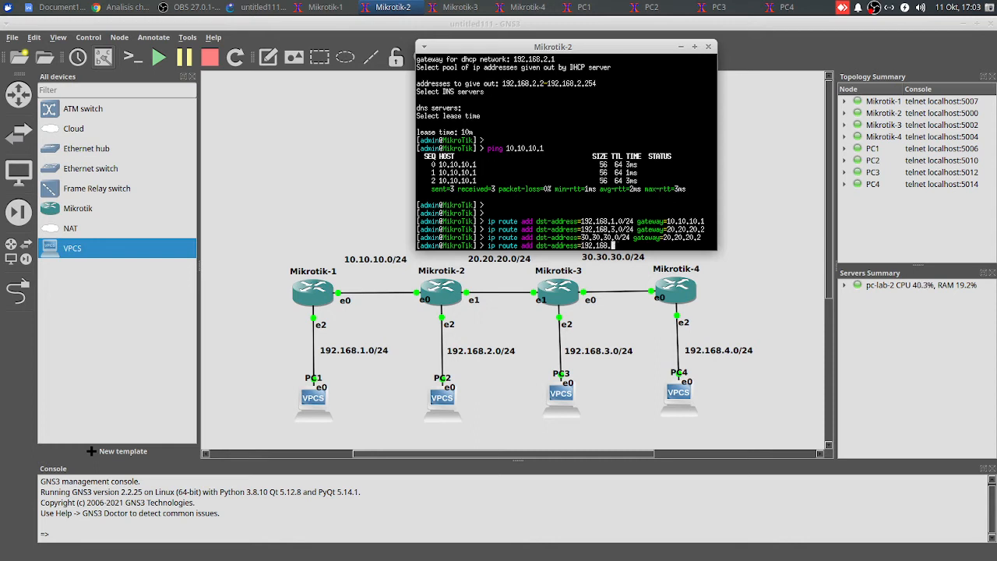
type("4.0/24 gateway=20.20.20.")
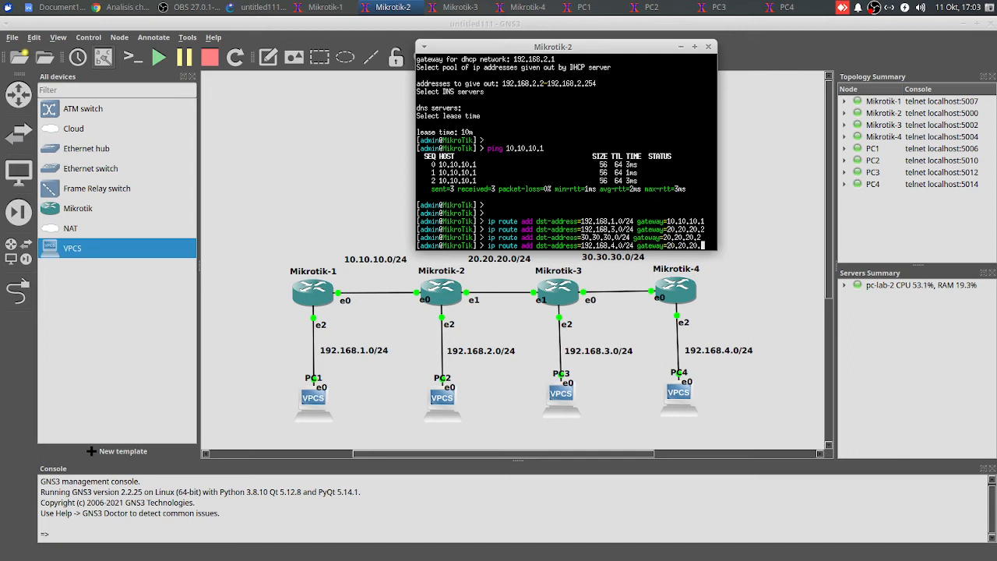
type("2")
key("Return")
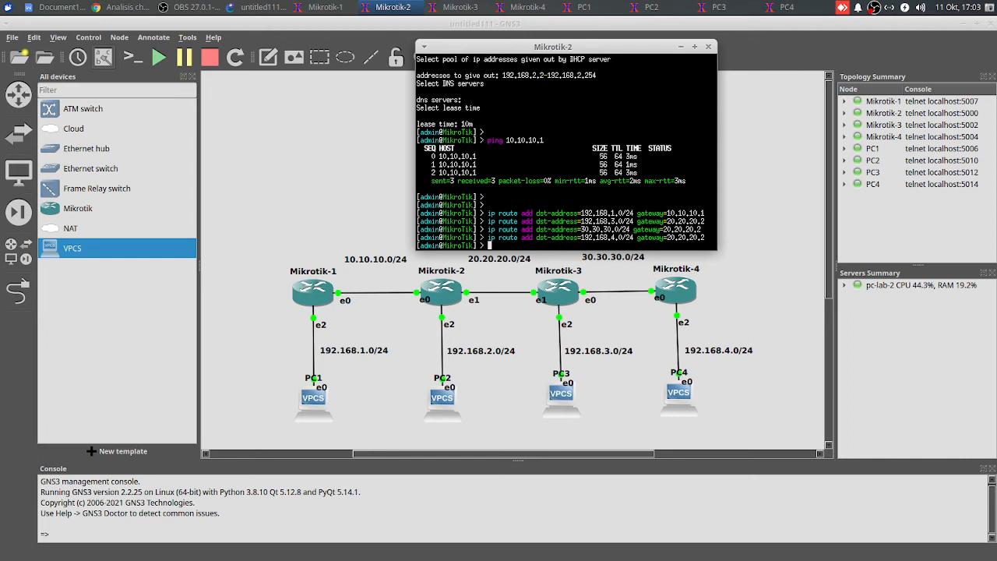
Print the routing table on Mikrotik-2 and check its static route entries
type("ip route print")
key("Return")
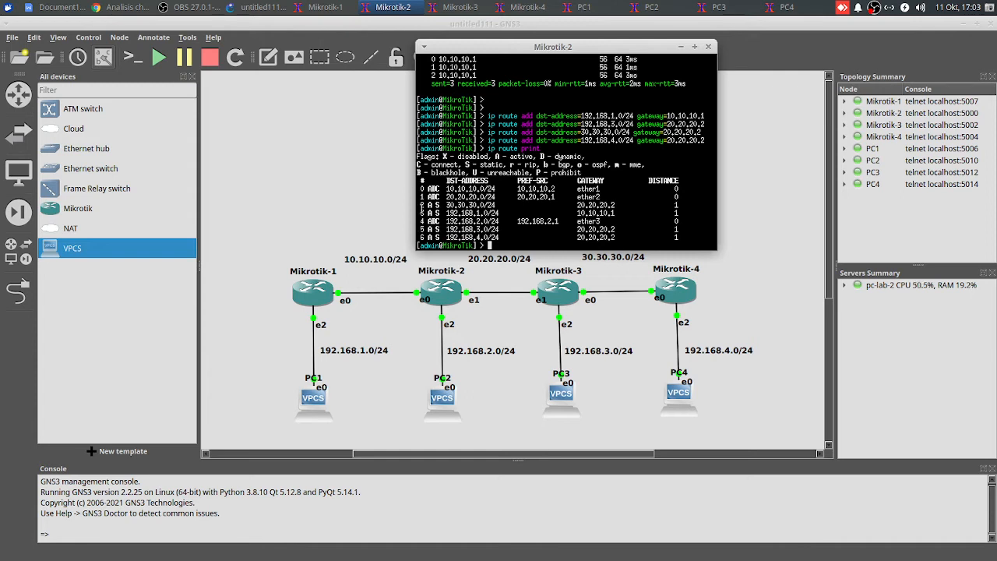
left_click_drag(421, 206, 492, 205)
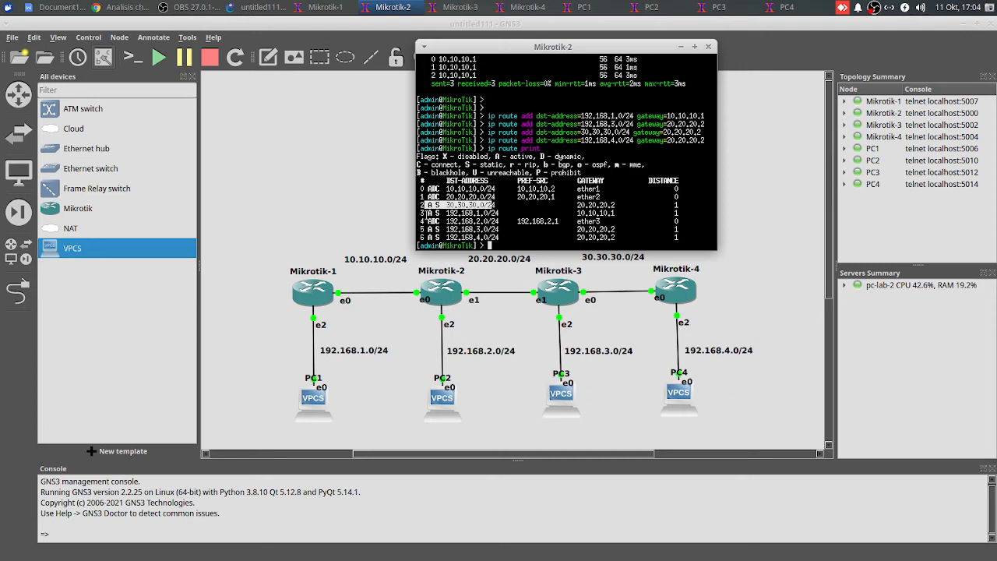
left_click_drag(426, 213, 443, 237)
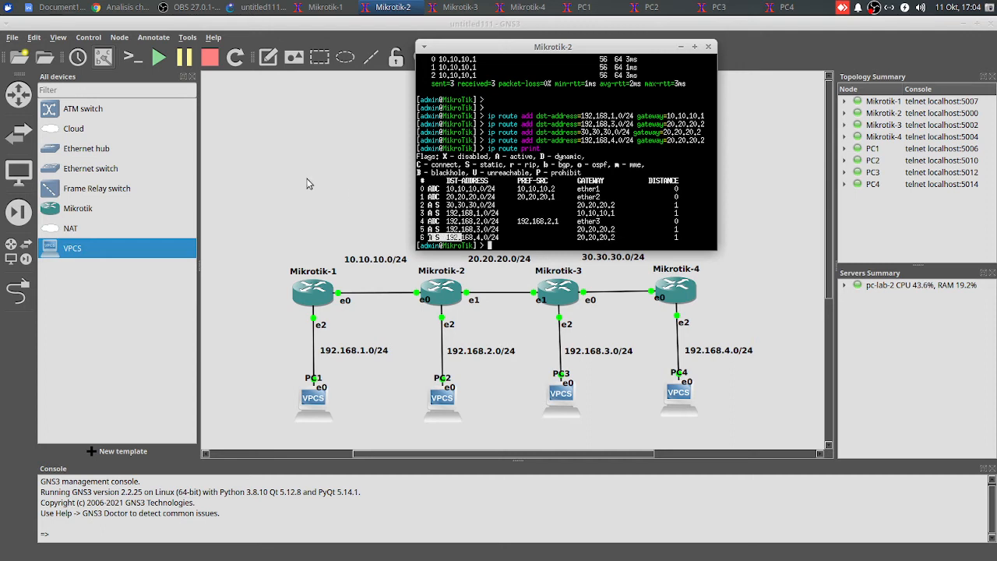
left_click(310, 175)
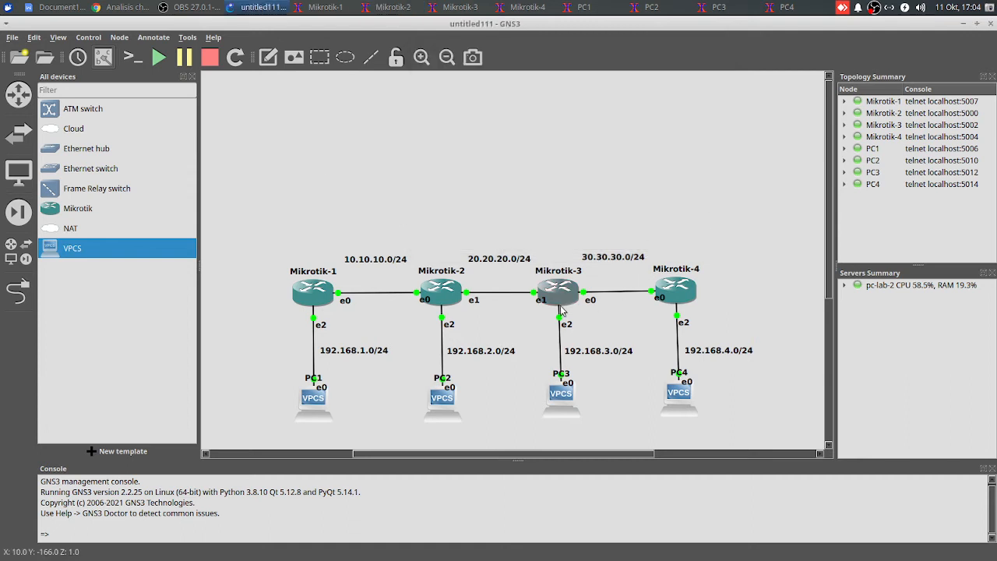
Add a static route on Mikrotik-3 to 192.168.4.0/24 via gateway 30.30.30.2
left_click(459, 7)
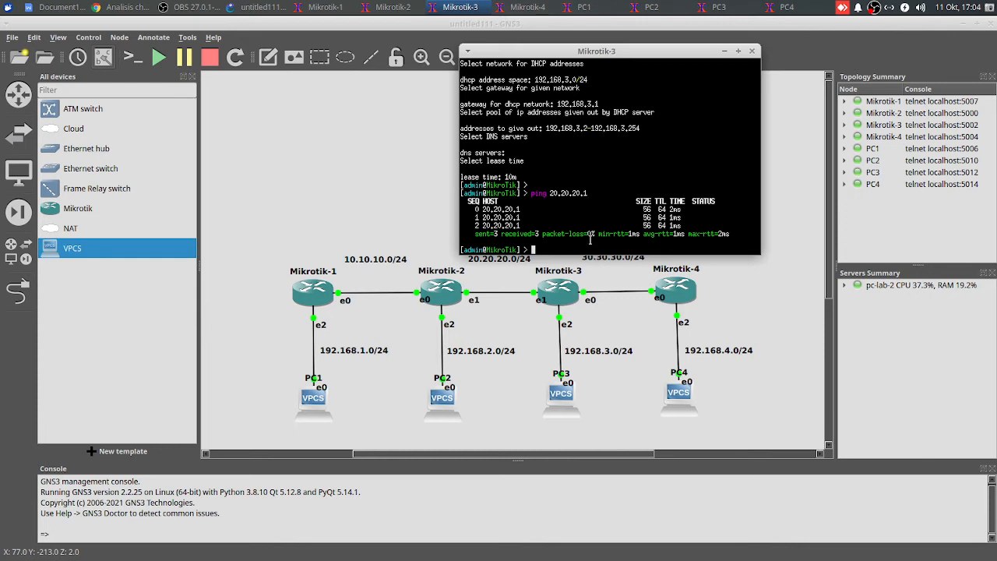
left_click_drag(602, 53, 597, 46)
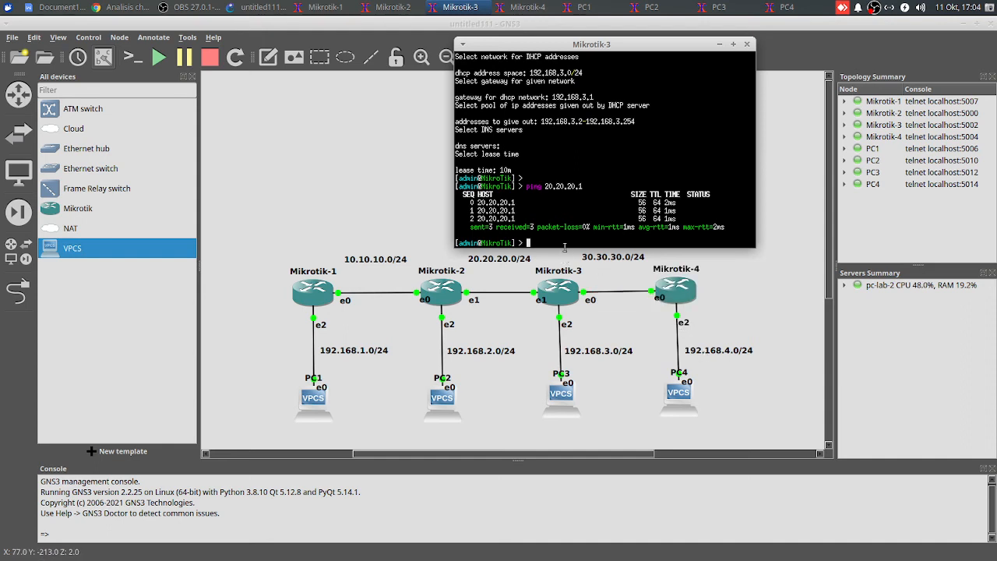
type("ip route a")
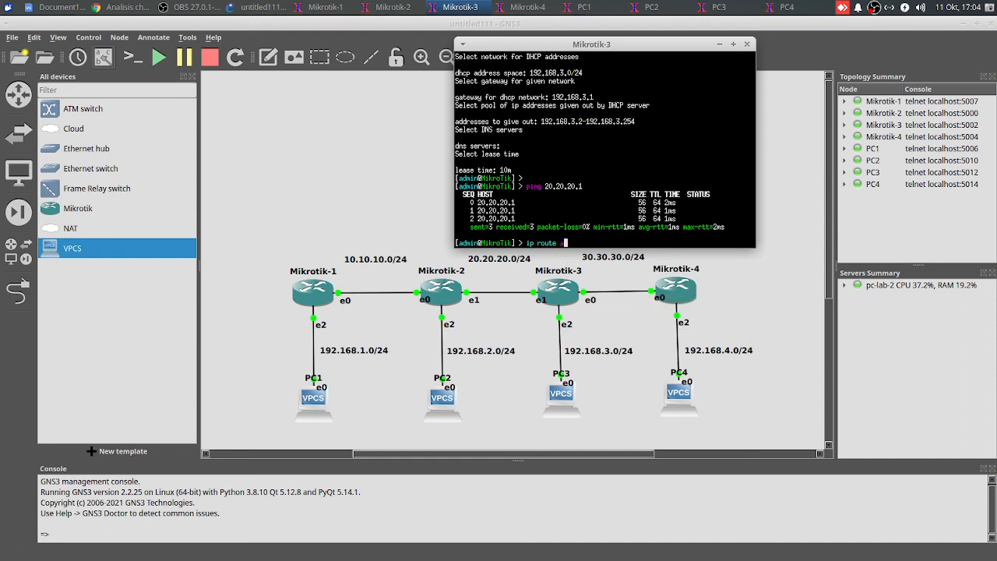
type("dd dst-address=30.30.3")
type("921")
type("68.4.0/24 ")
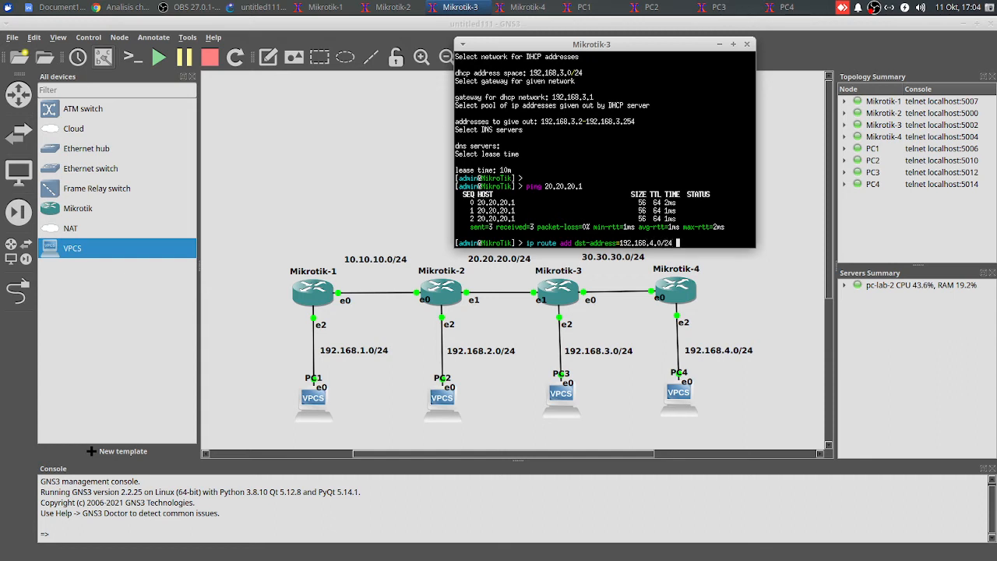
type("gateway=30.30.30.2")
key("Return")
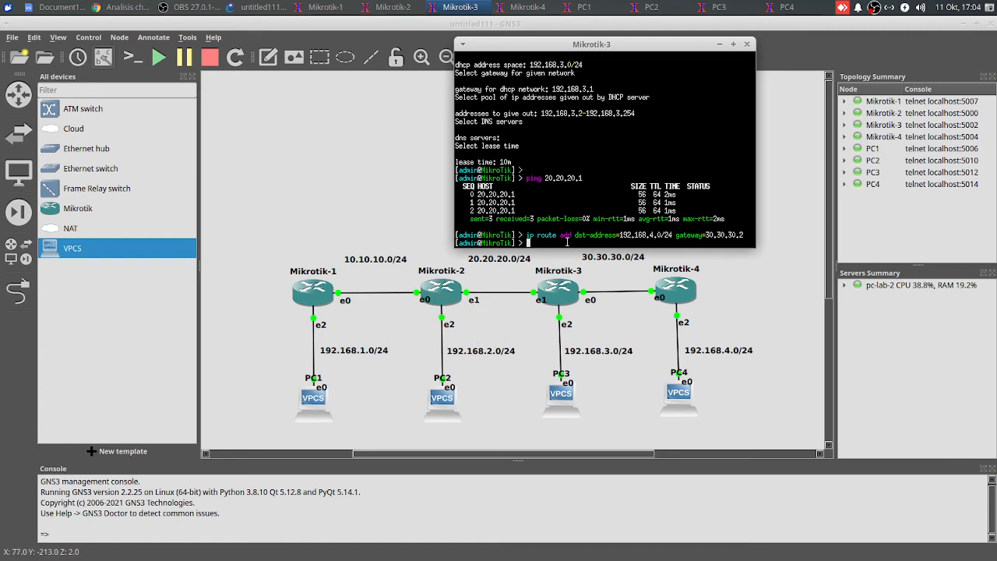
Add a static route on Mikrotik-3 to 192.168.2.0/24 via gateway 20.20.20.1
type("p route add ")
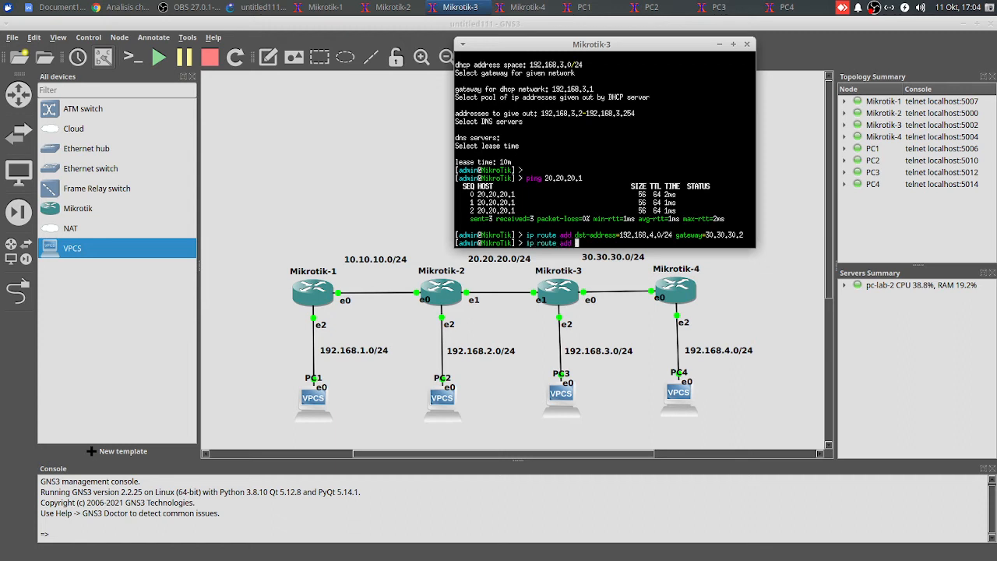
type("dst-address=192.168.2.0/24")
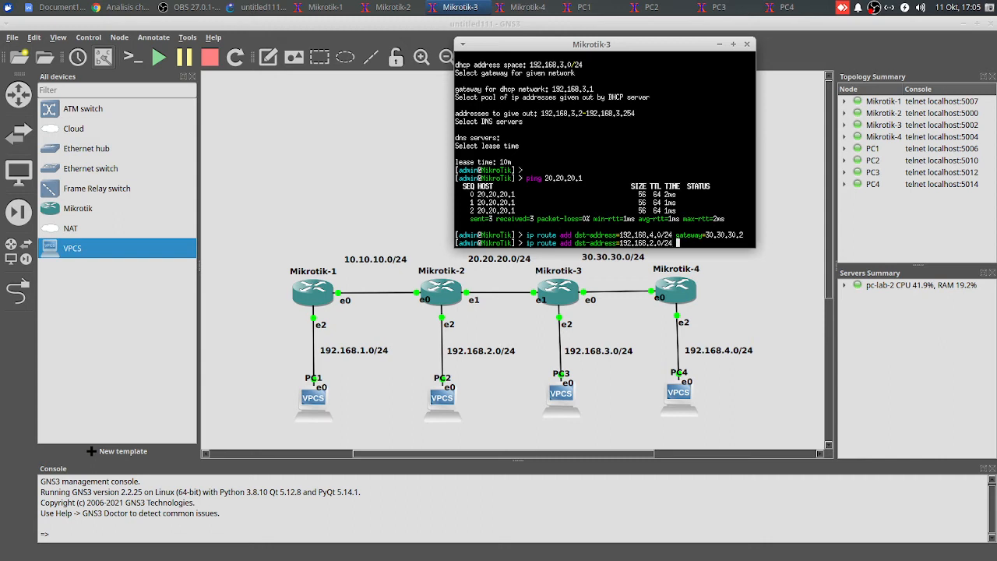
type(" gateway=20.20.20.1")
key("Return")
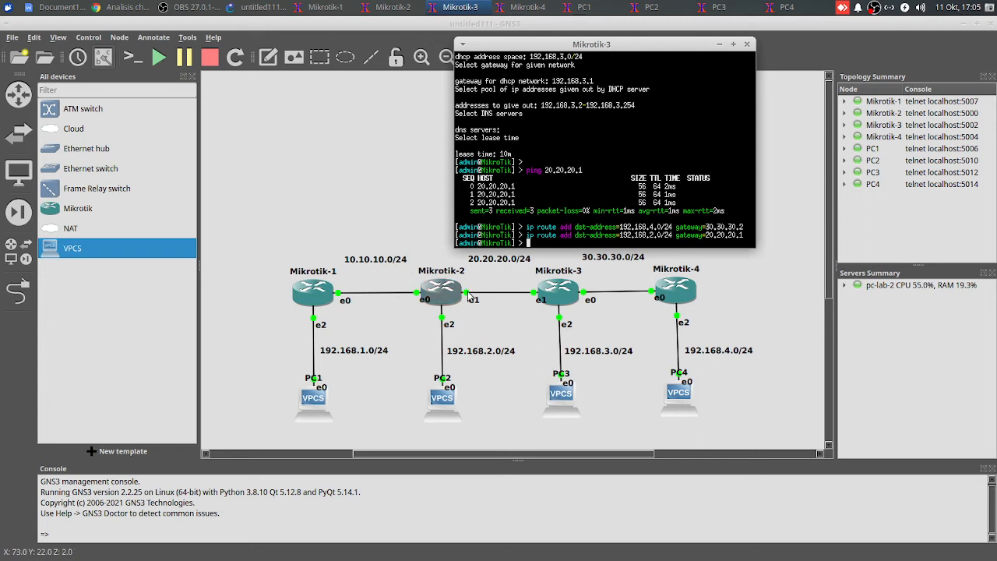
Add a static route on Mikrotik-3 to 10.10.10.0/24 via gateway 20.20.20.1
type("ip r")
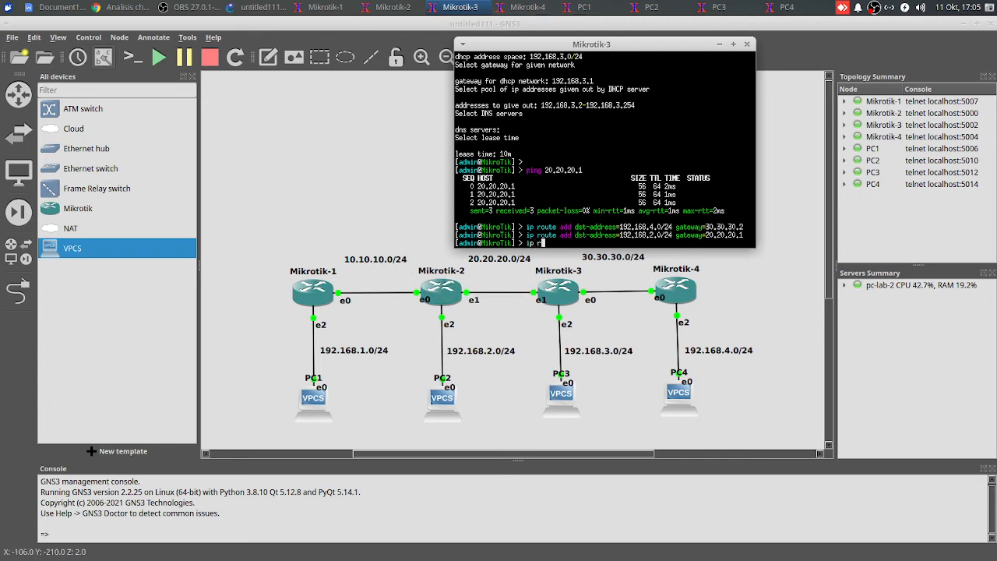
type("oute add dst-address=192")
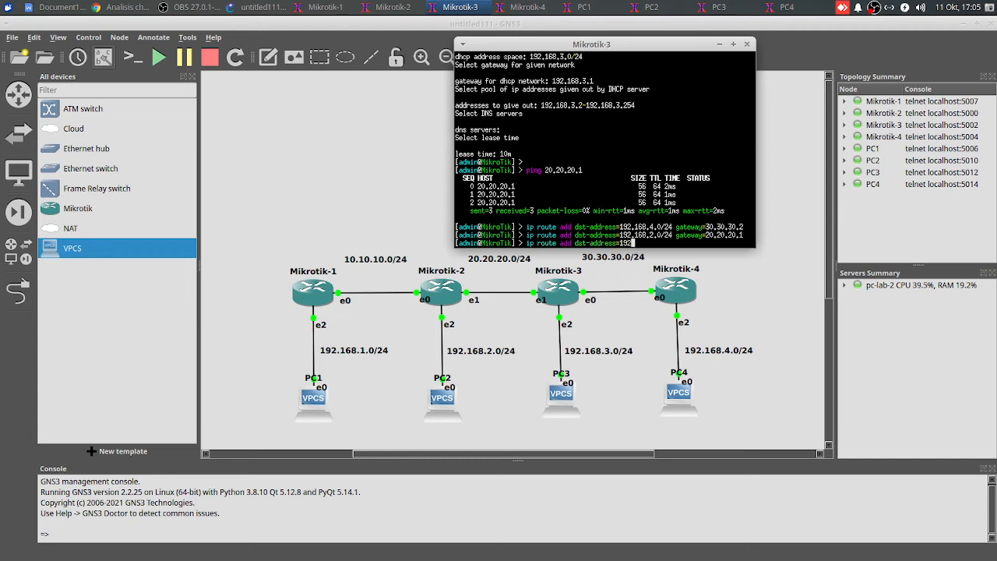
type("1.10.10.0/24 gateway=20.20.20.1")
key("Return")
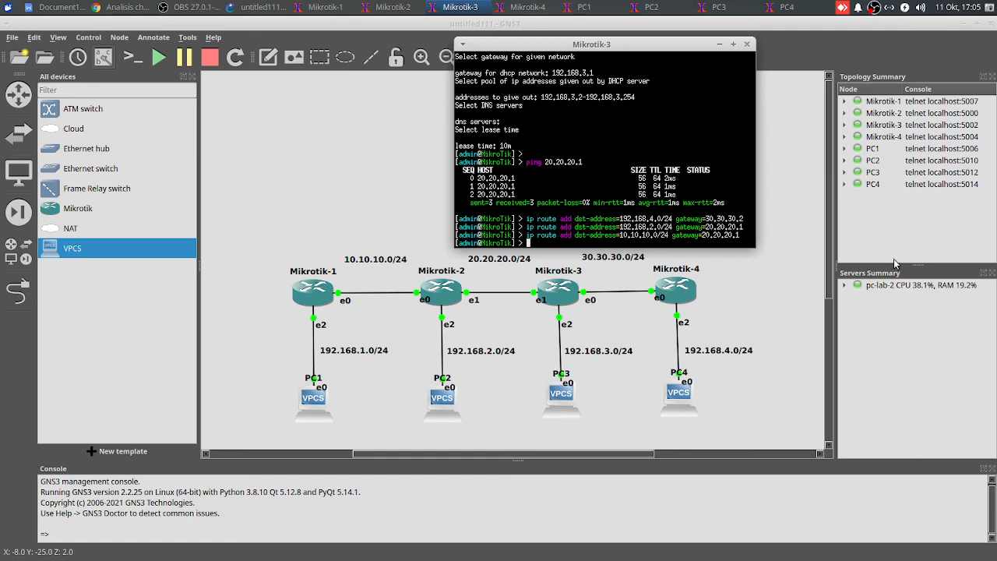
Add a static route on Mikrotik-3 to 192.168.1.0/24 via gateway 20.20.20.1
type("ip route add ds")
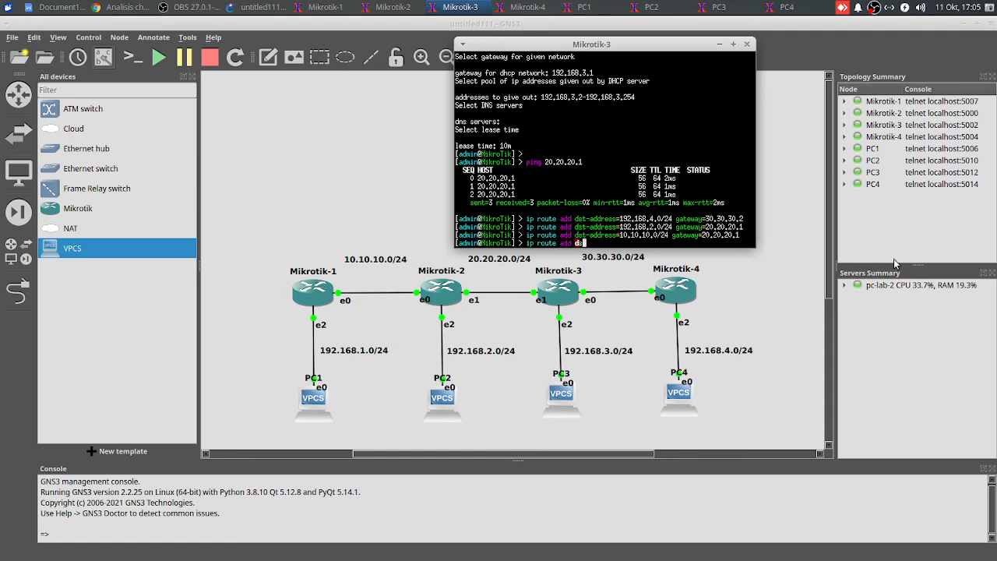
key("Tab")
type("192.168.1.0/24 gateway=")
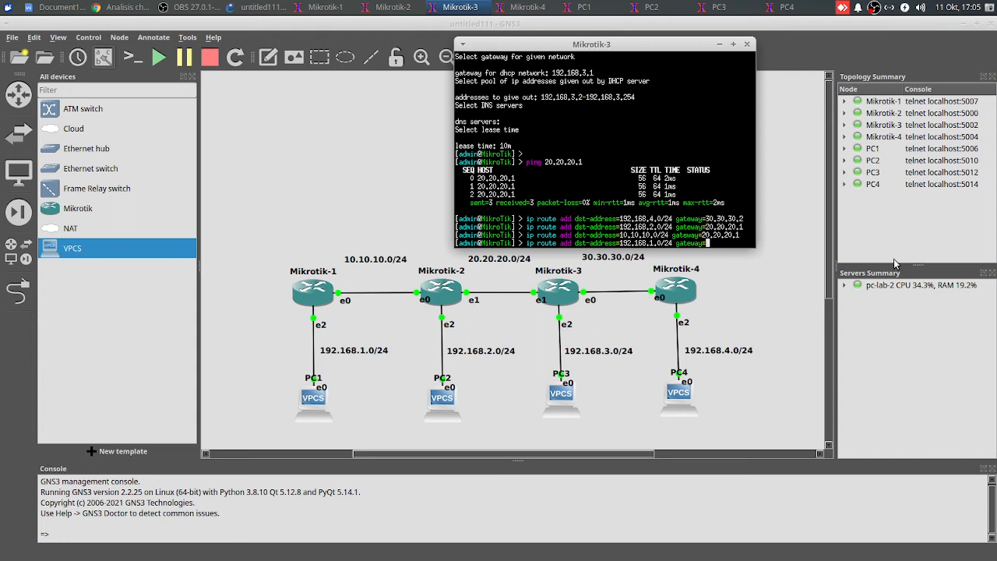
type("20.20.20.1")
key("Return")
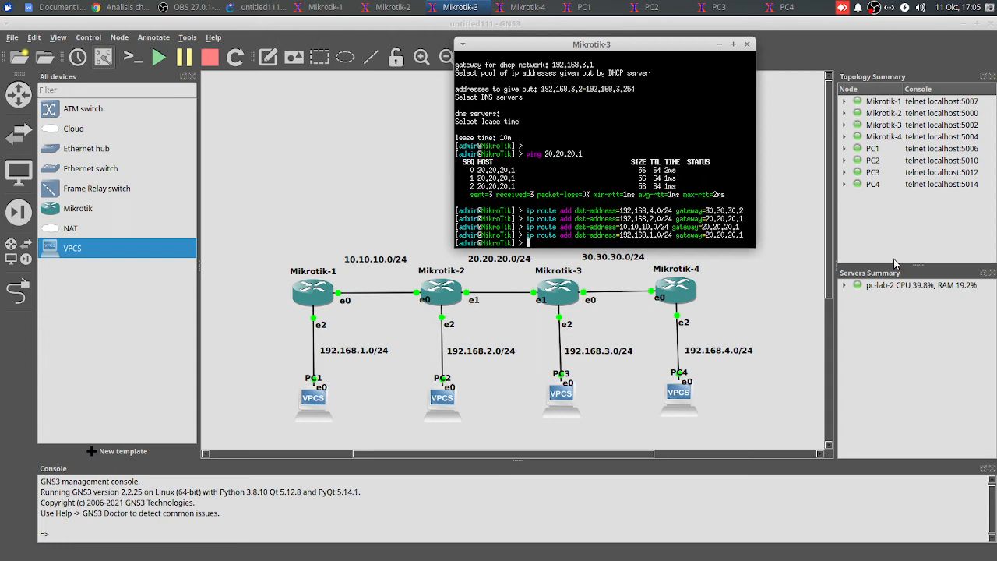
Print the routing table on Mikrotik-3 and check its static route entries
type("ip route print")
key("Return")
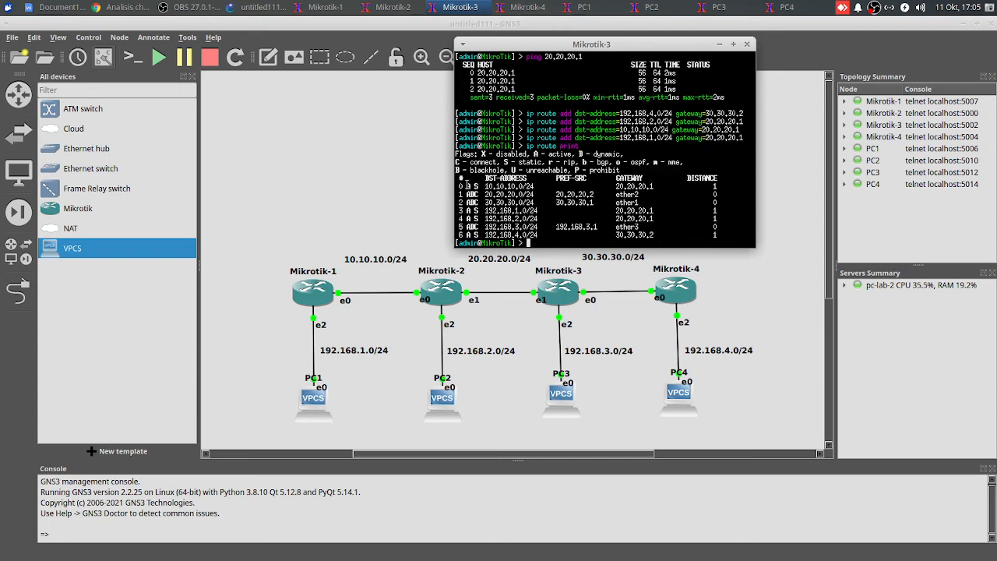
left_click_drag(464, 186, 487, 187)
left_click_drag(463, 218, 483, 211)
left_click(351, 179)
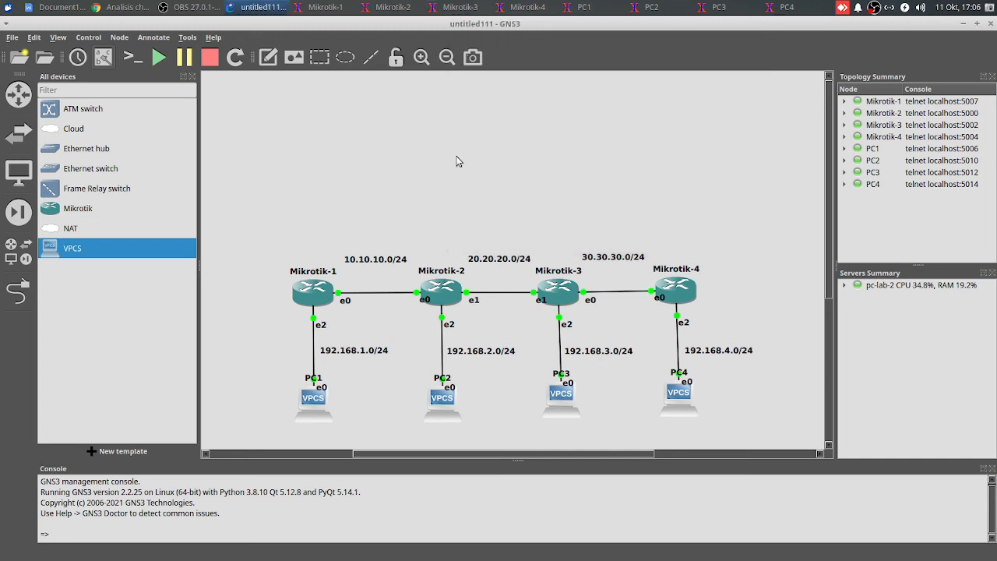
Add a static route on Mikrotik-4 to 20.20.20.0/24 via gateway 30.30.30.1
left_click(529, 7)
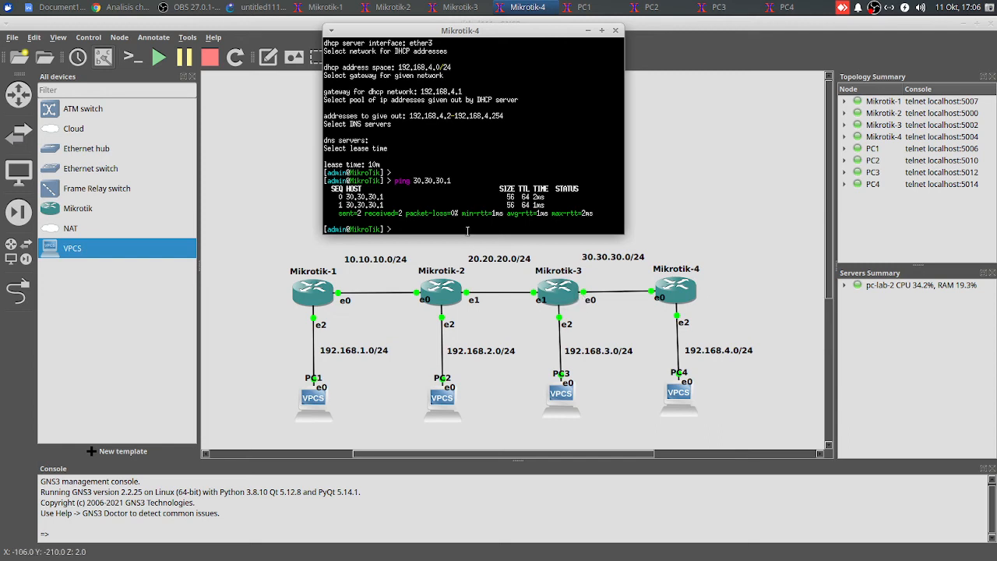
type("ip route add dst-address=")
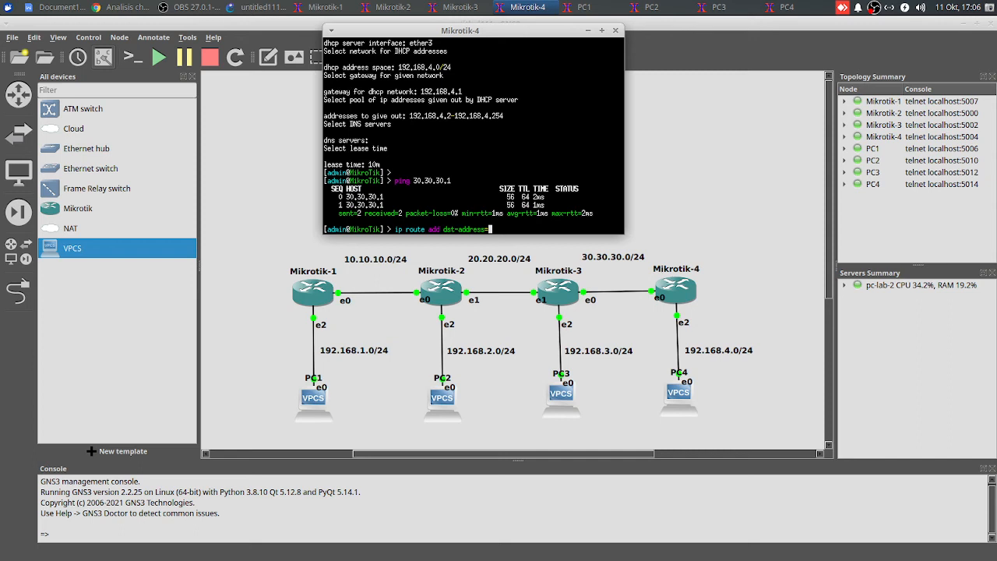
type("20.20.20.0/24 gateway=30.30.30.1")
key("Return")
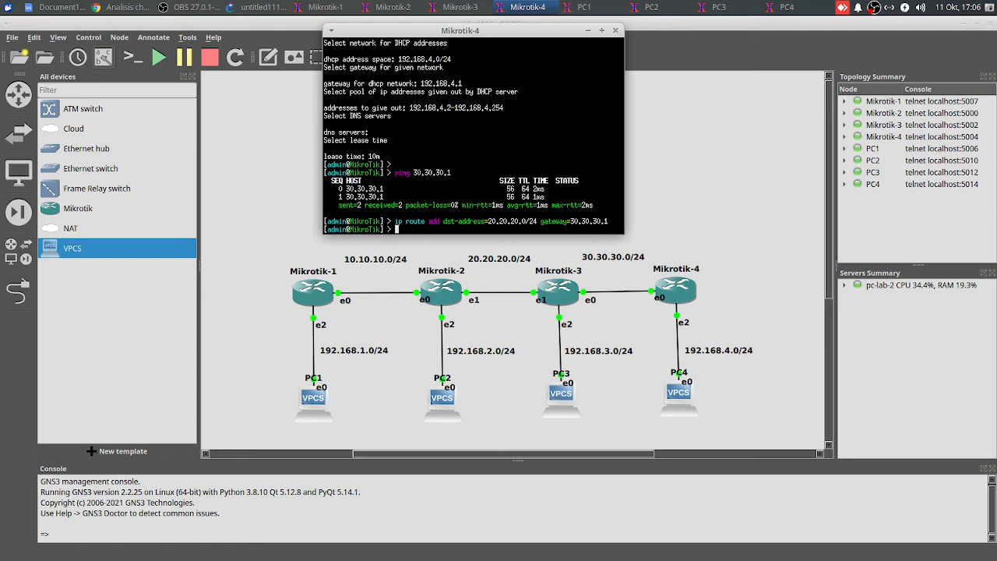
Add a static route on Mikrotik-4 to 192.168.3.0/24 via gateway 30.30.30.1
type("ip route add dst-address=192.168.")
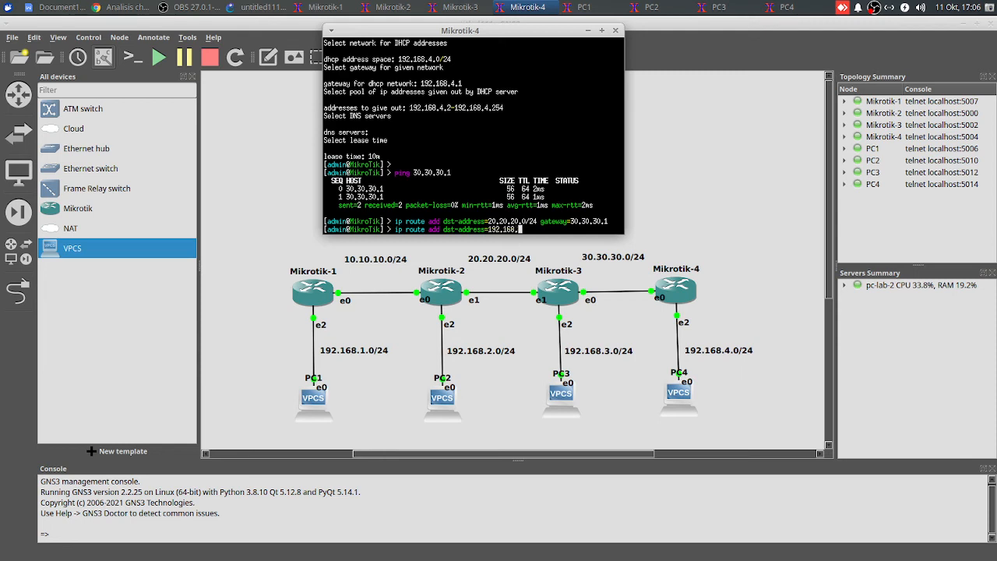
type("3.0/24 gateway=30.30.30")
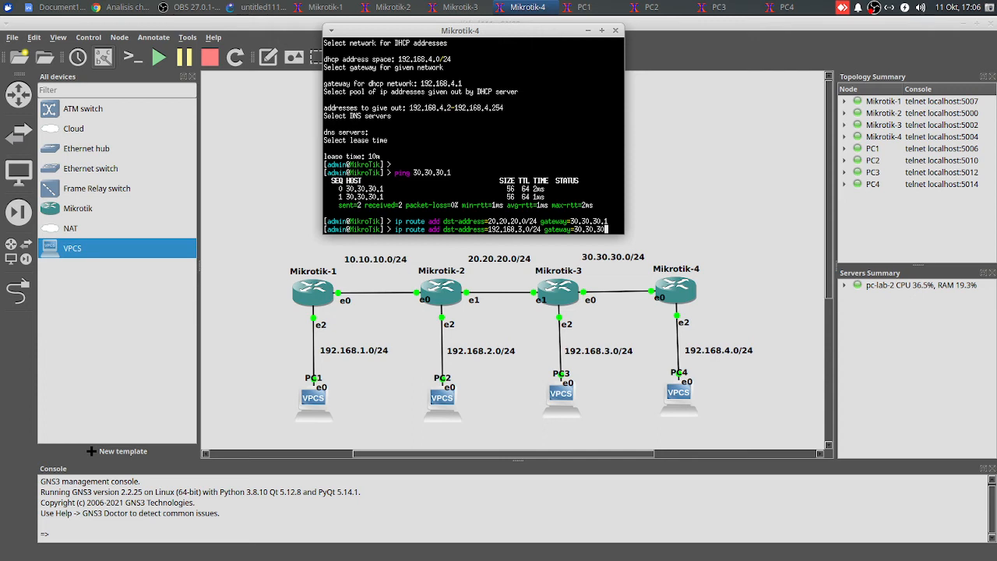
type(".1")
key("Return")
Add a static route on Mikrotik-4 to 192.168.2.0/24 via gateway 30.30.30.1
type("ip route add dst-address=")
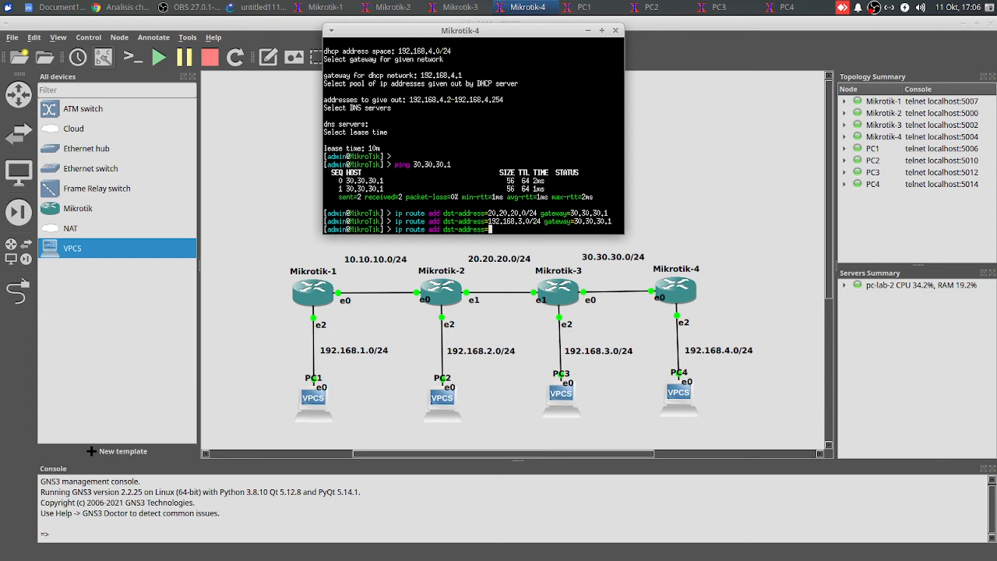
type("102.168.2.09")
type("24 gateway=30.30.30.1")
key("Return")
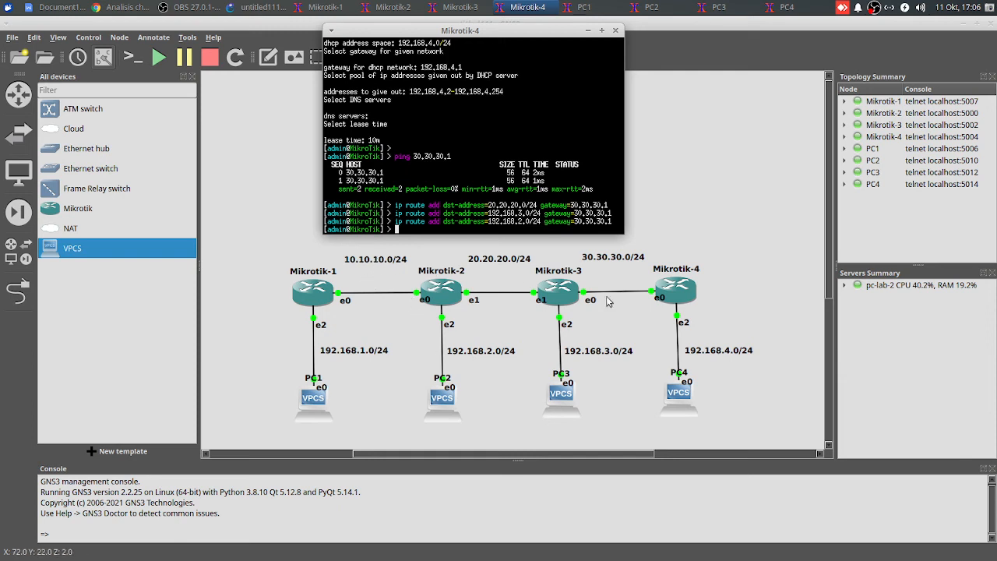
Add a static route on Mikrotik-4 to 10.10.10.0/24 via gateway 30.30.30.1
type("ip route add")
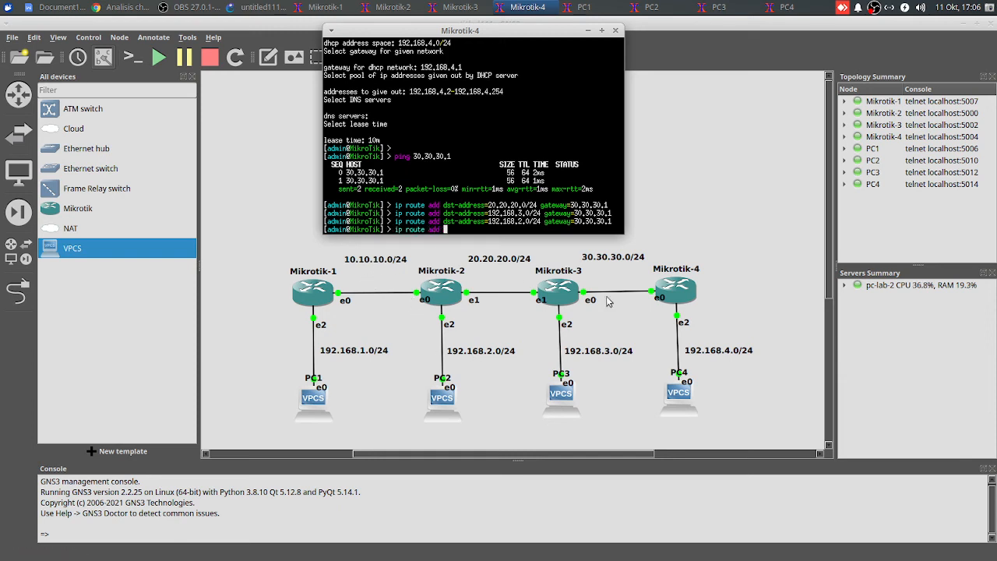
type(" dst-address=10.10.10.0/24 g")
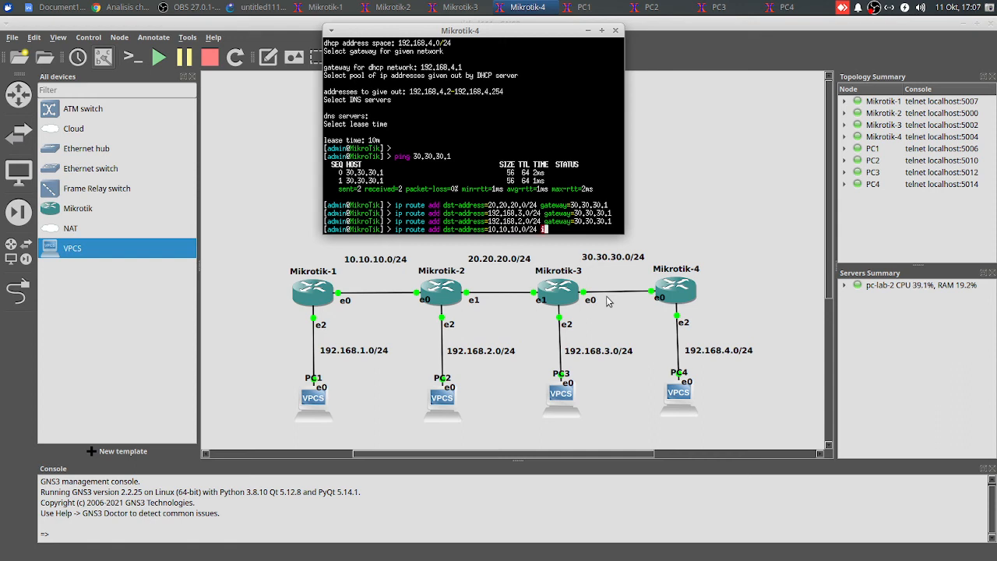
type("ateway=30.30.30.1")
key("Return")
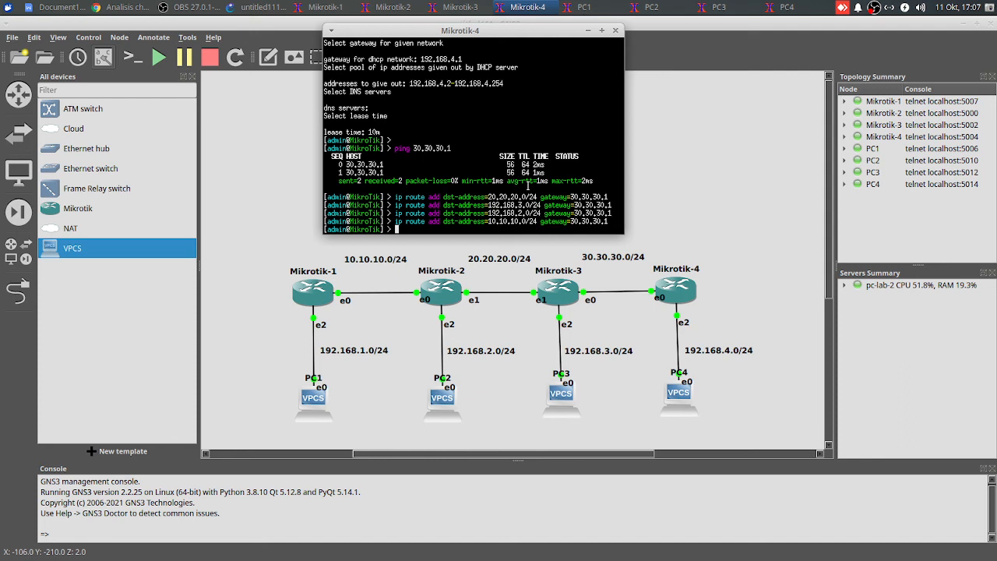
Add a static route on Mikrotik-4 to 192.168.1.0/24 via gateway 30.30.30.1
type("ip route add d")
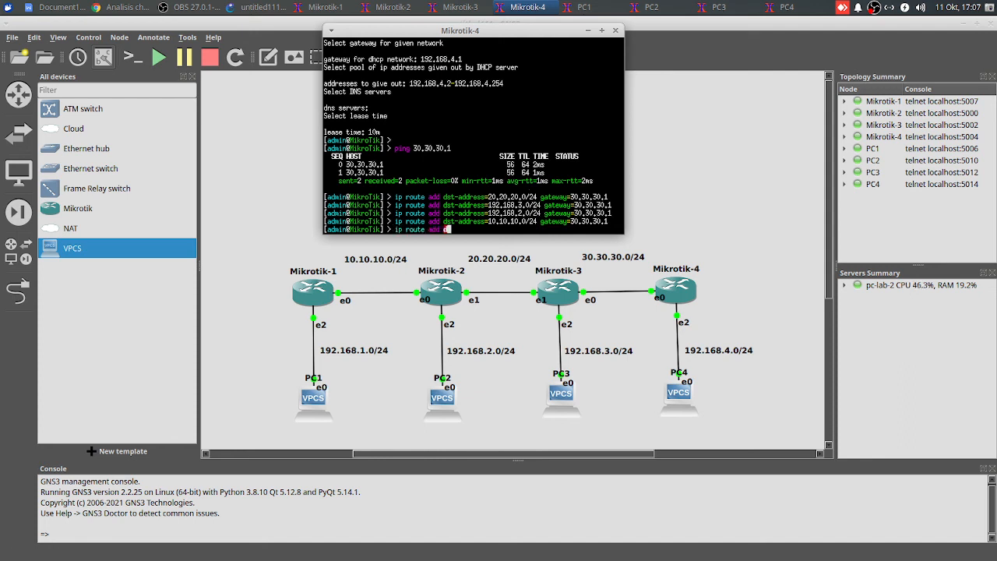
type("st-address=192.168.1.10/")
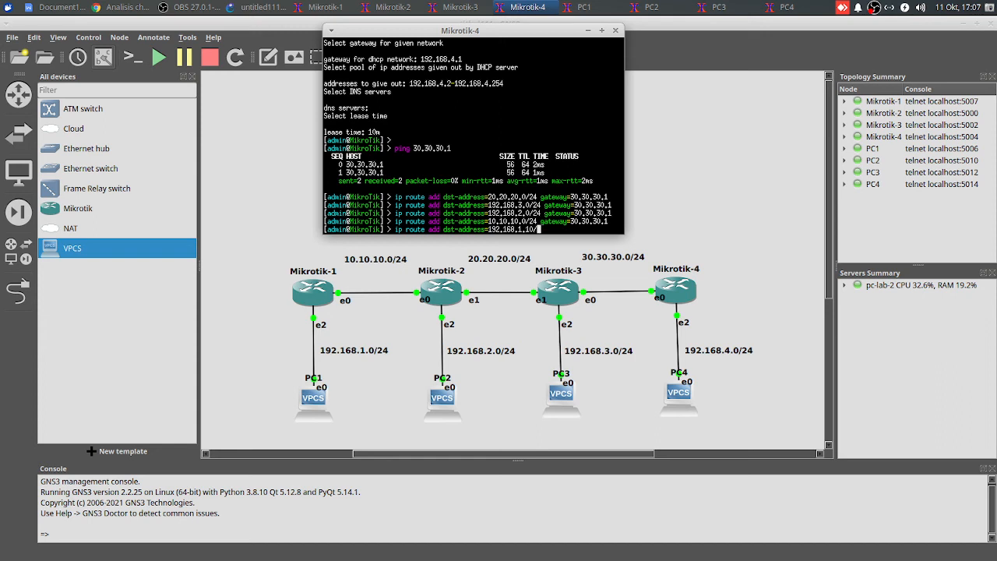
key("BackSpace")
key("BackSpace")
key("BackSpace")
type("0/24 gateway=30.30.30.1")
key("Return")
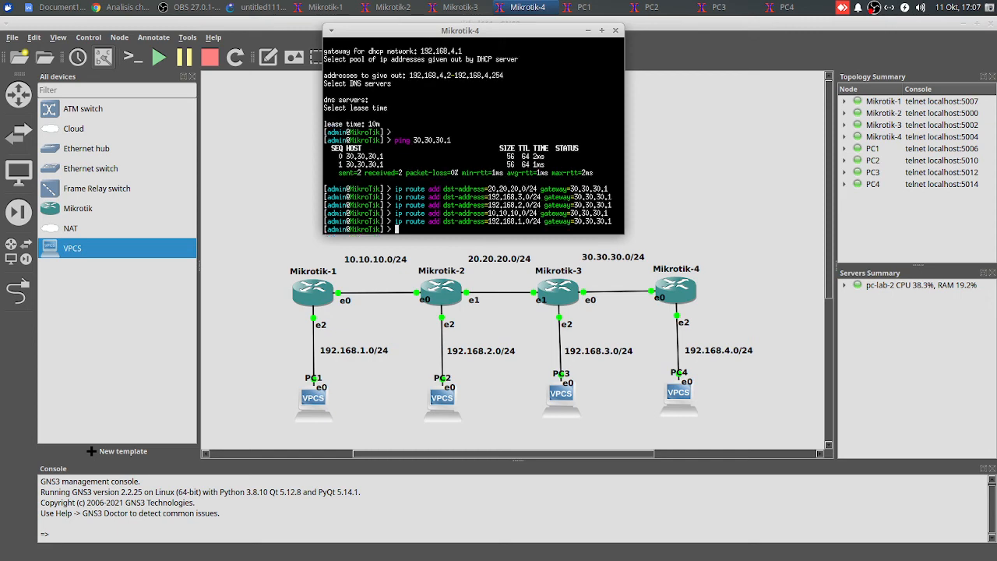
Print the routing table on Mikrotik-4 and check its static route entries
type("ip route print")
key("Return")
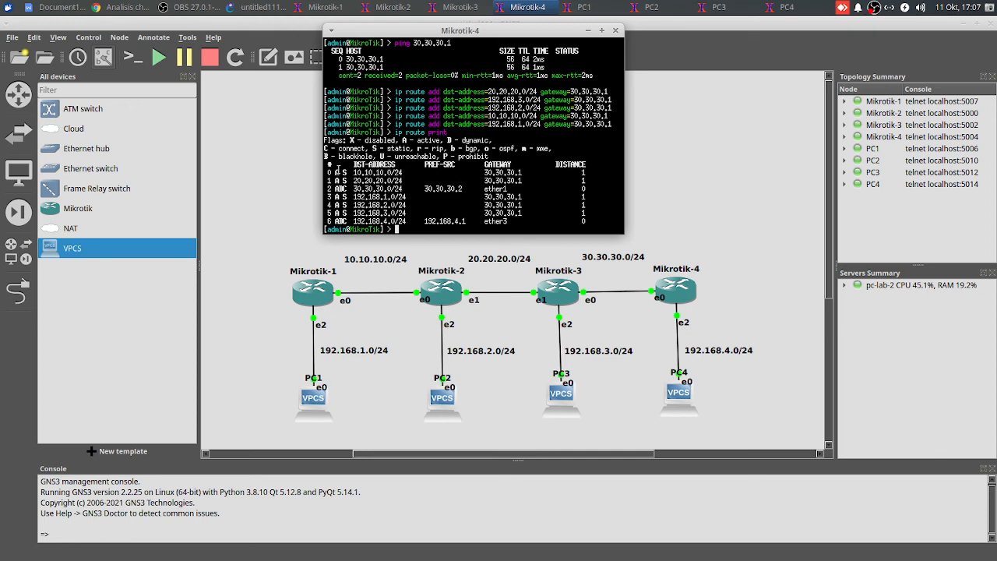
left_click_drag(333, 172, 403, 181)
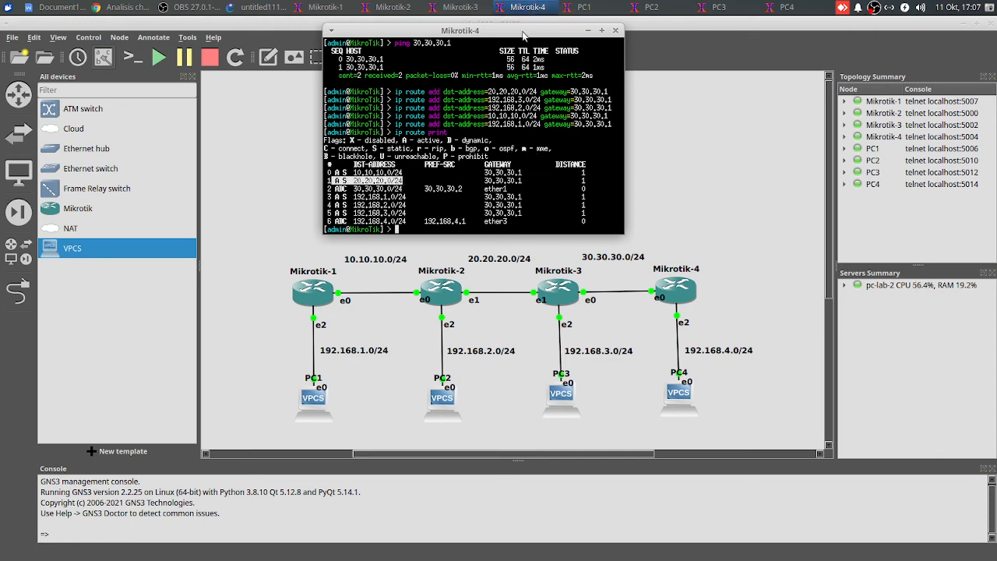
Review the printed routing tables of Mikrotik-3, Mikrotik-2 and Mikrotik-1, and return to the topology
left_click_drag(514, 30, 593, 82)
left_click(460, 8)
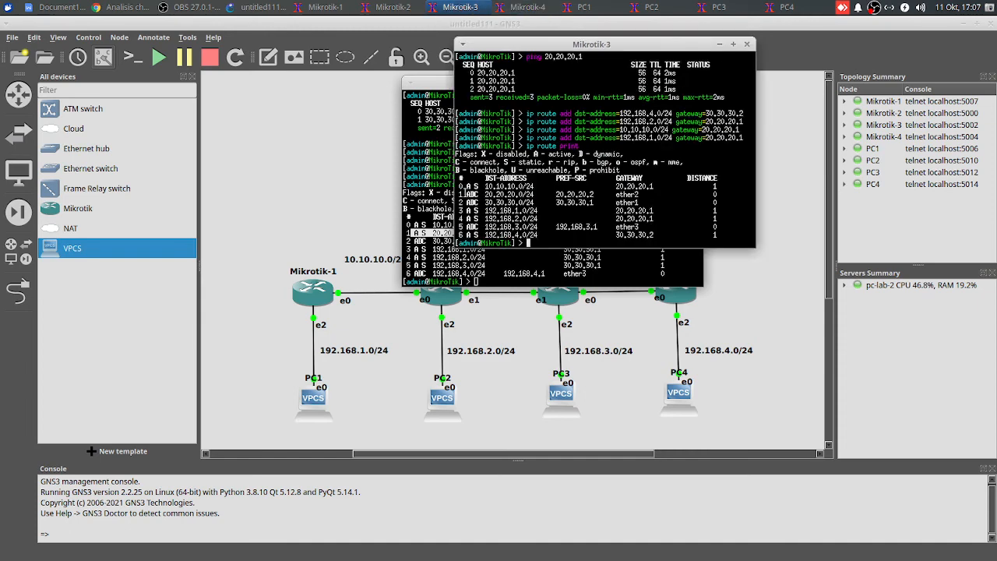
left_click(392, 8)
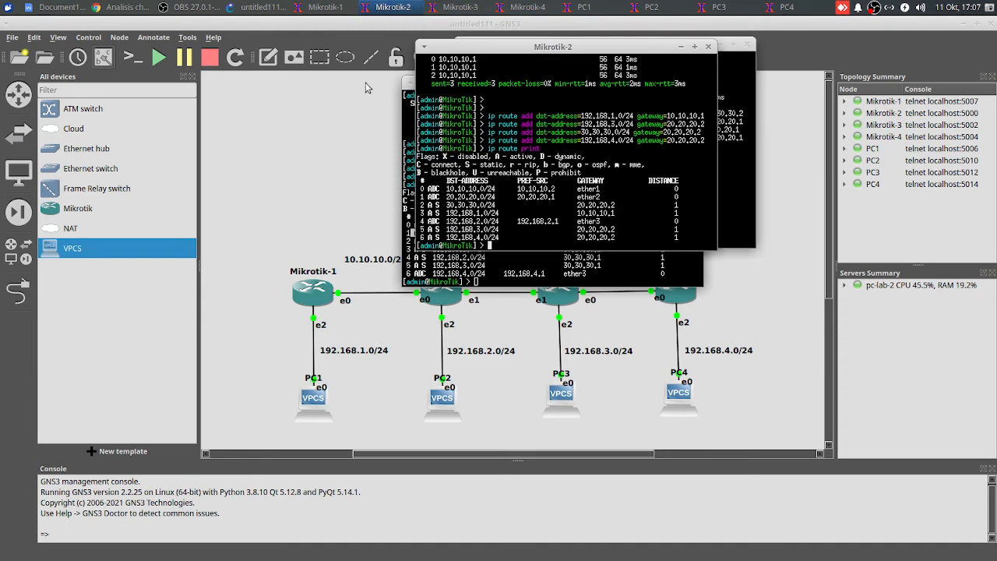
left_click(325, 7)
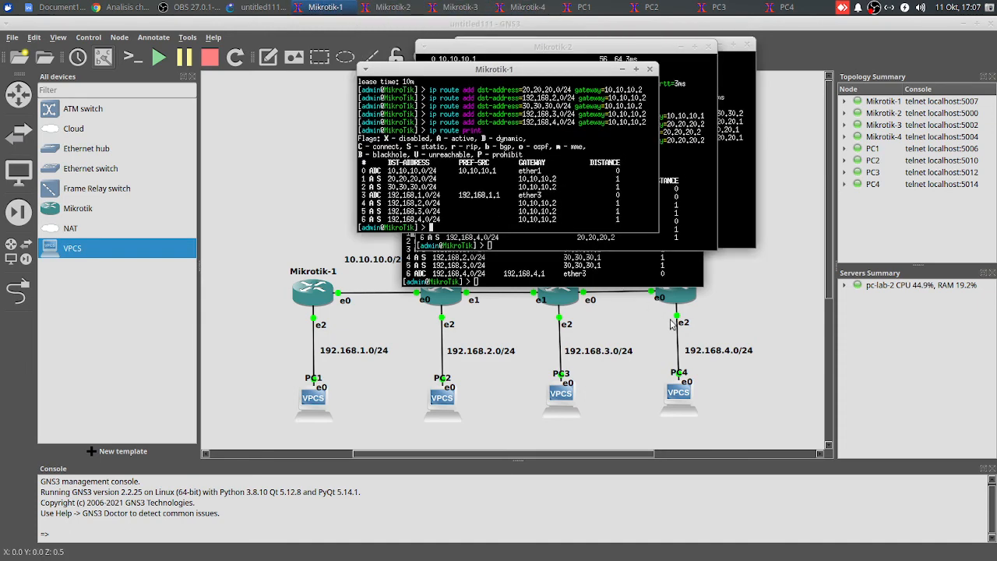
left_click(740, 314)
scroll(397, 209, "down", 1)
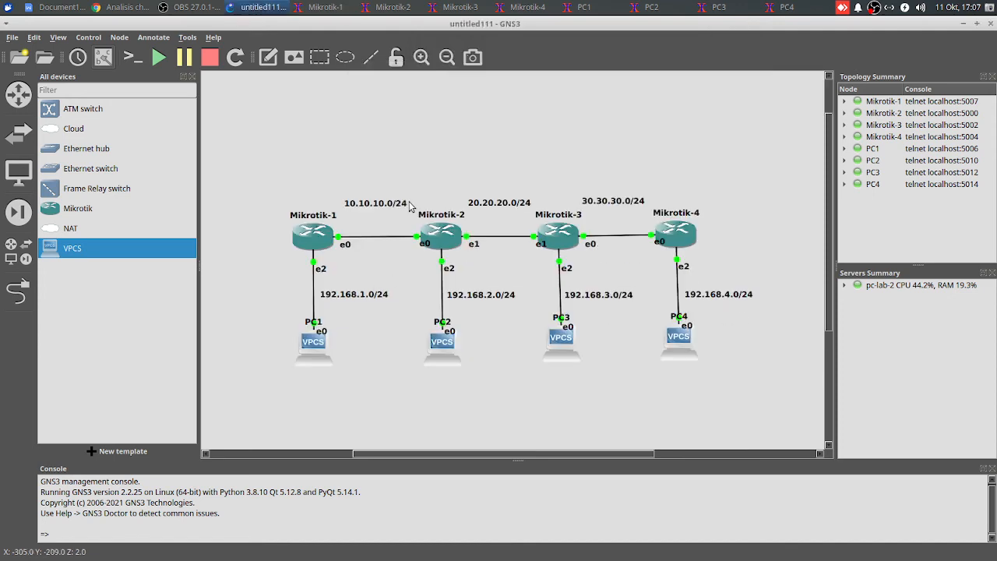
Ping PC2 at 192.168.2.254 from the PC1 console and stop after a few replies
scroll(410, 204, "down", 1)
scroll(412, 206, "up", 1)
left_click(584, 7)
left_click_drag(520, 190, 520, 92)
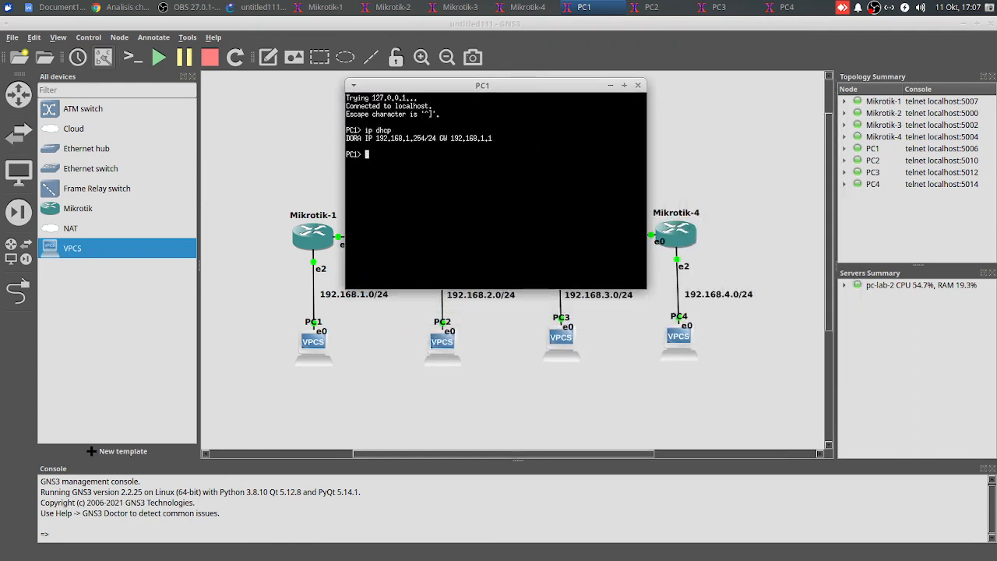
type("ping 192.168.2.254")
key("Return")
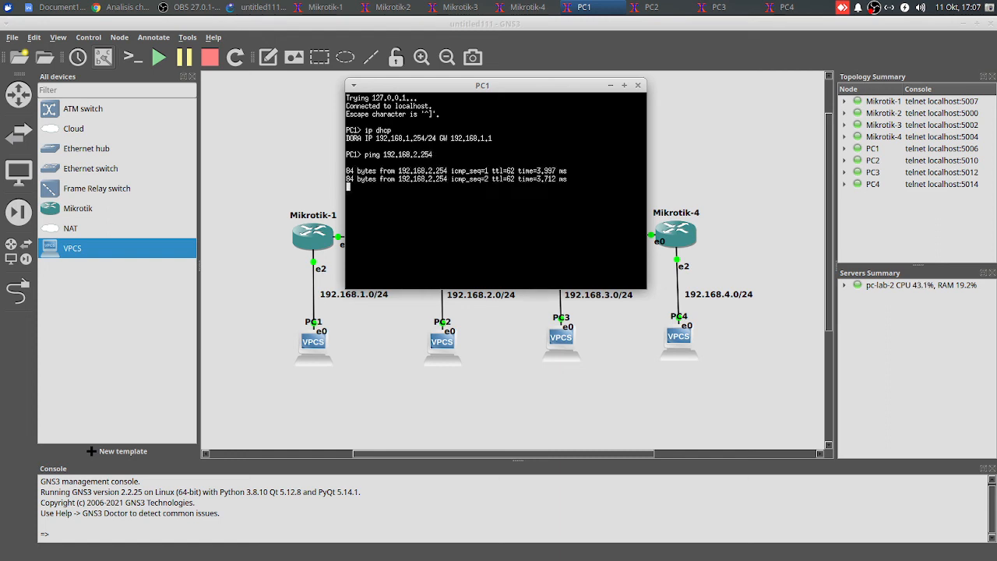
key("ctrl+c")
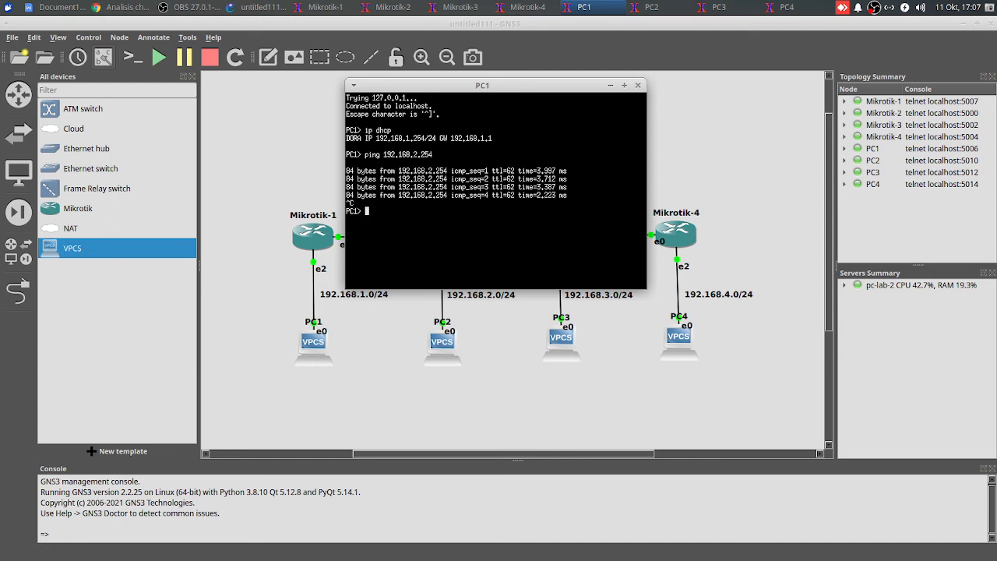
Ping PC3 at 192.168.3.254 from PC1 and stop after a few replies
type("ping 192.168.3.254")
key("Return")
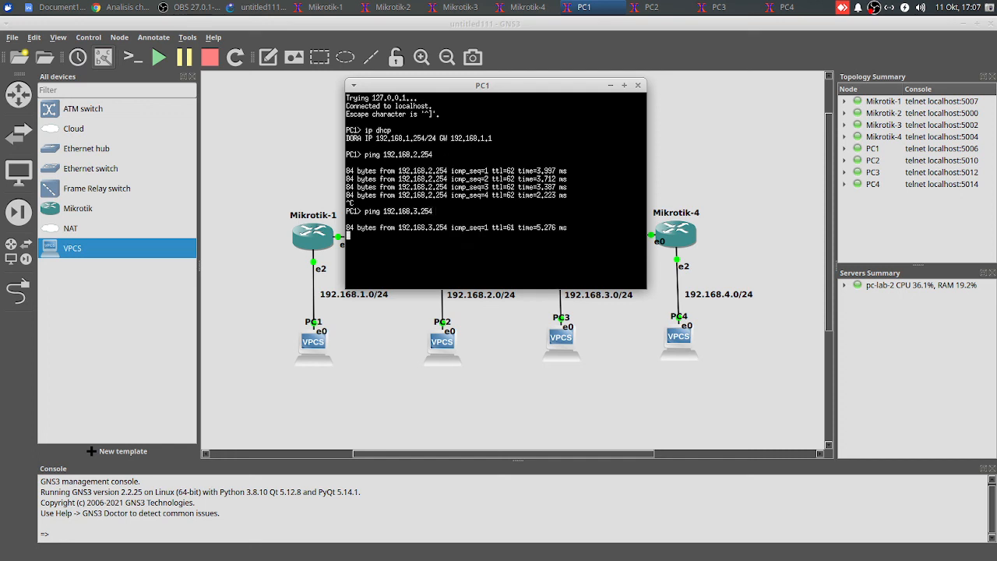
key("ctrl+c")
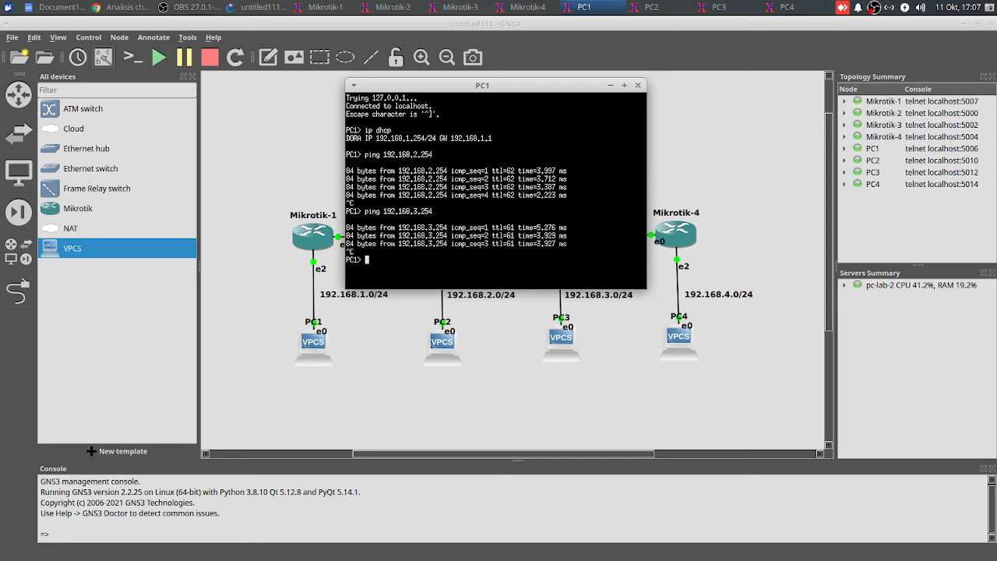
Ping PC4 at 192.168.4.254 from PC1 and stop after a few replies
type("ping 192.168.3")
key("BackSpace")
type("4.254")
key("Return")
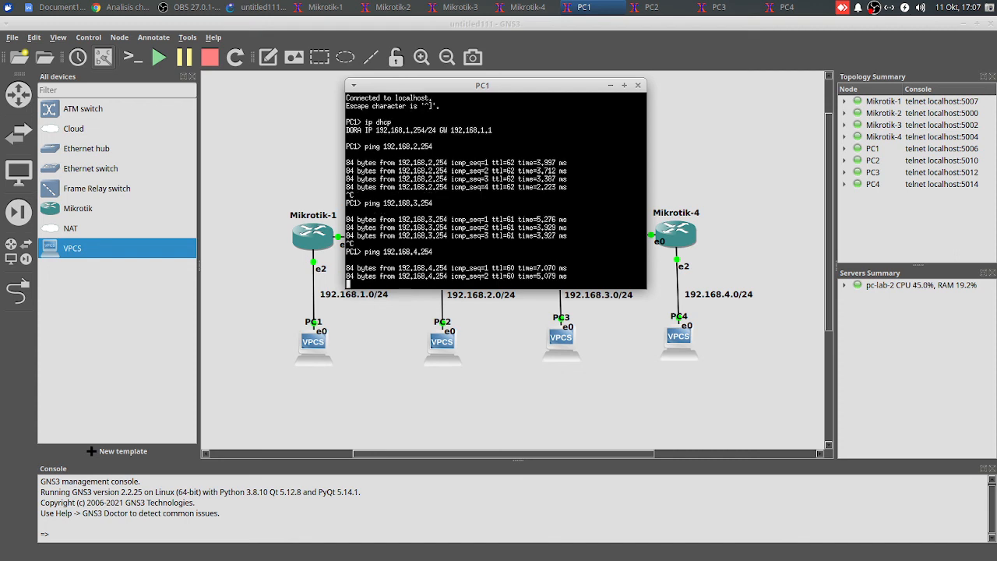
key("ctrl+c")
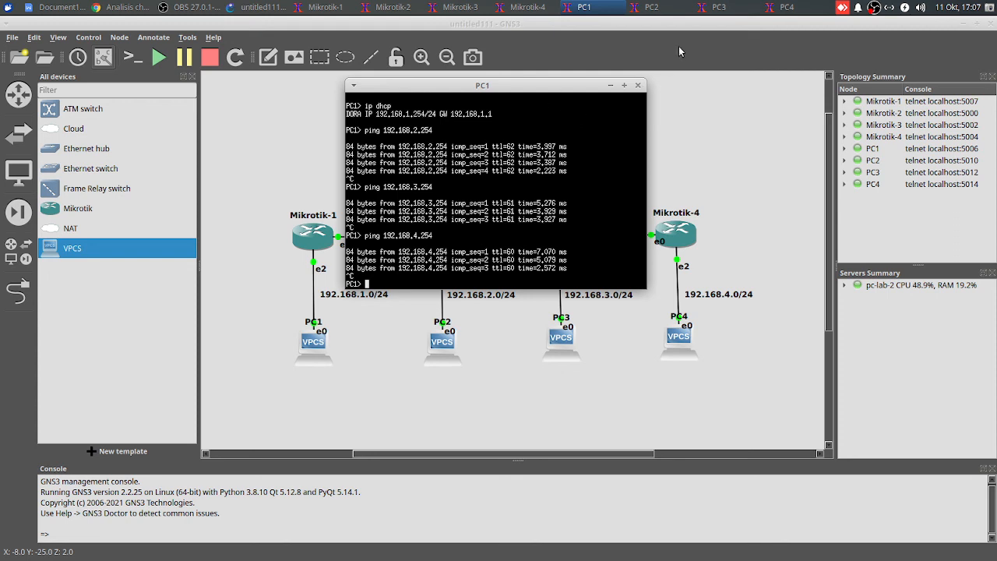
Minimize the PC1 console, then ping PC3 at 192.168.3.254 from the PC4 console and stop the ping
left_click(767, 9)
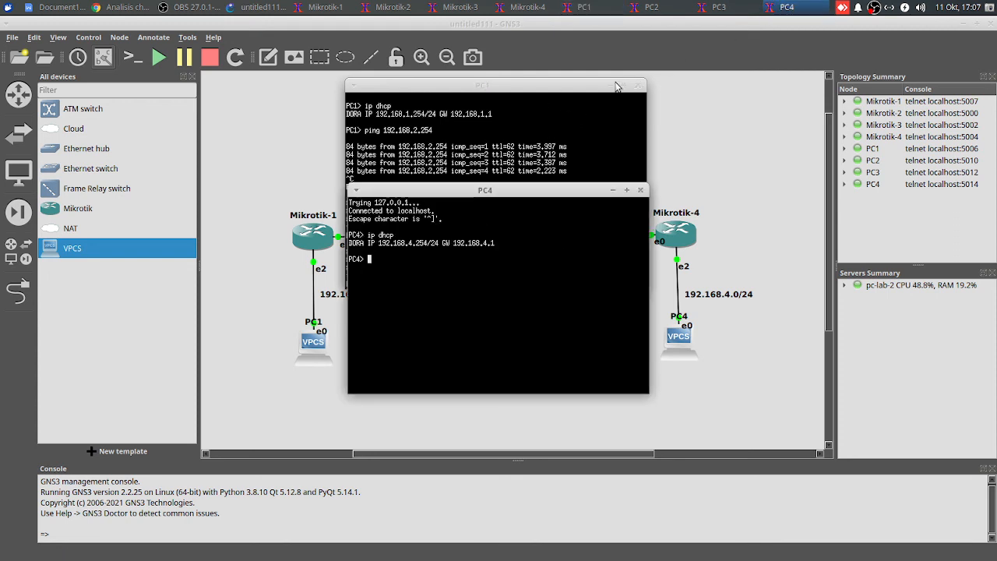
left_click(611, 84)
left_click_drag(541, 193, 555, 24)
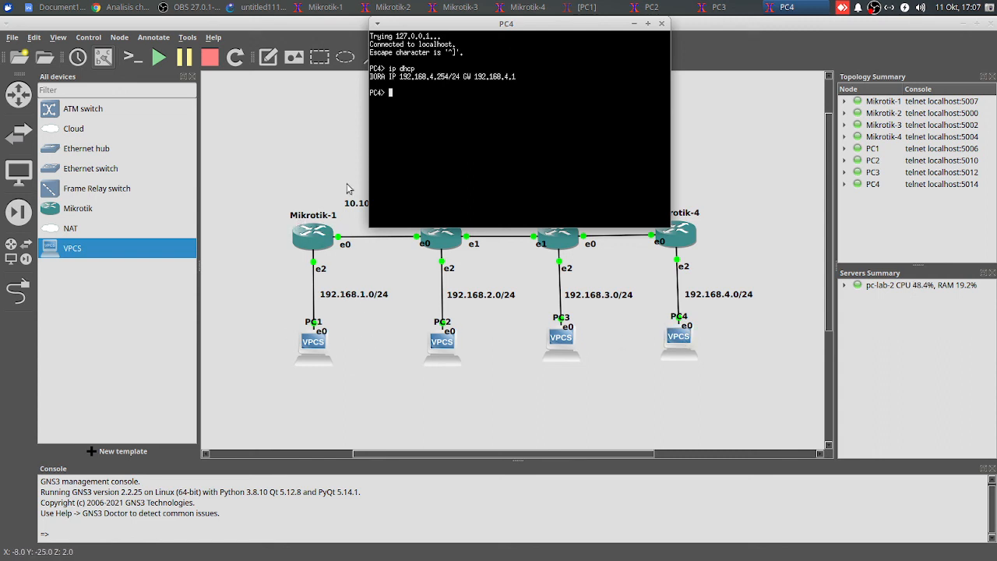
left_click_drag(494, 24, 501, 12)
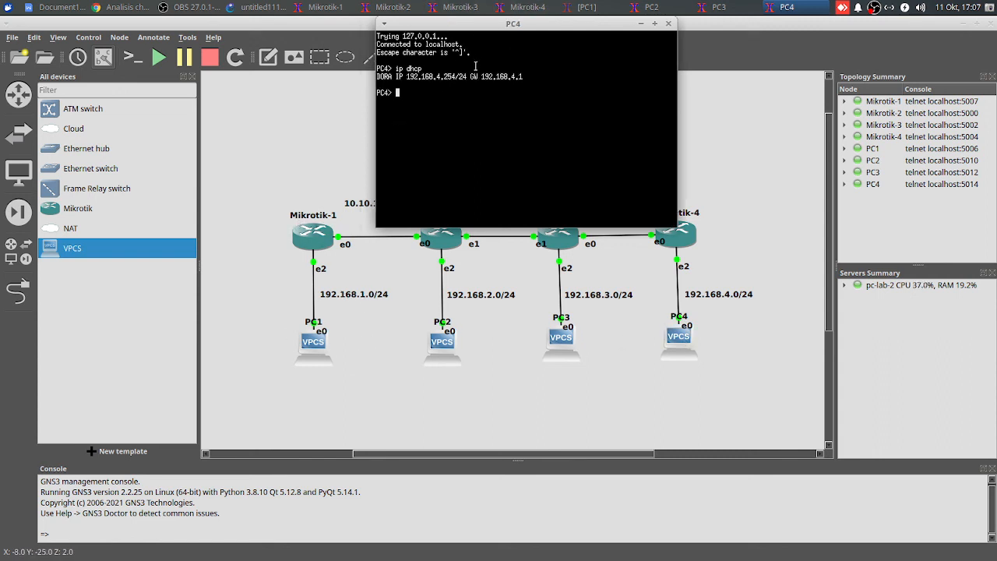
type("ping ")
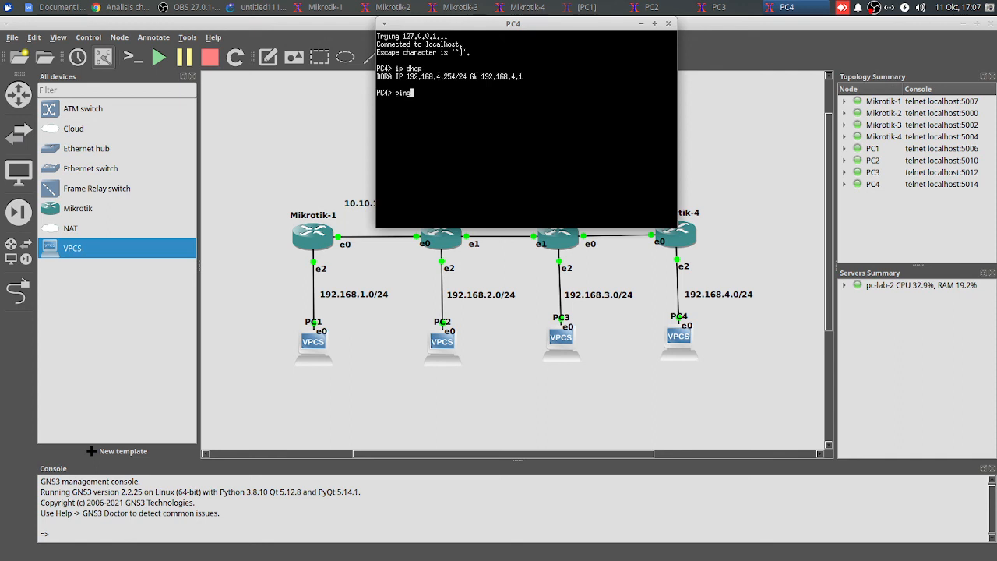
type("192.168.3.254")
key("Return")
key("ctrl+c")
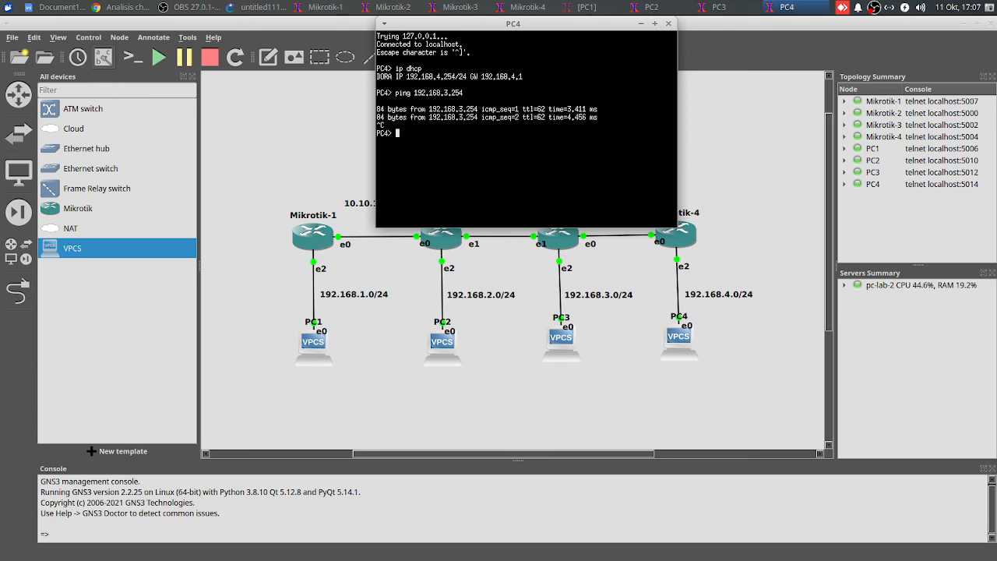
Ping PC2 at 192.168.2.254 from PC4 and stop after a couple of replies
type("ping 192.168.2.254")
key("Return")
key("ctrl+c")
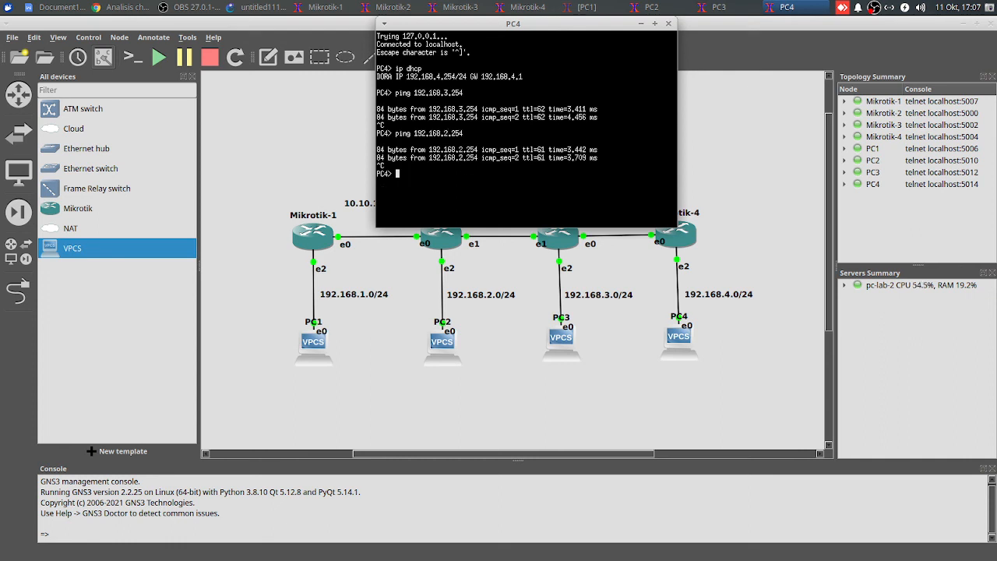
Ping PC1 at 192.168.1.254 from PC4, stop the ping and minimize the PC4 console
type("ping 192.168.1.254")
key("Return")
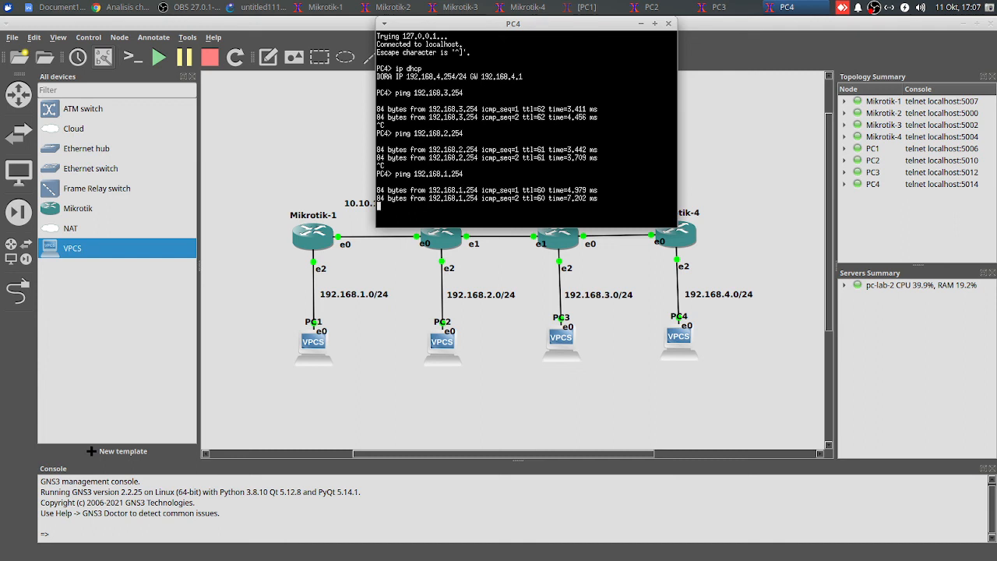
key("ctrl+c")
left_click_drag(536, 23, 544, 129)
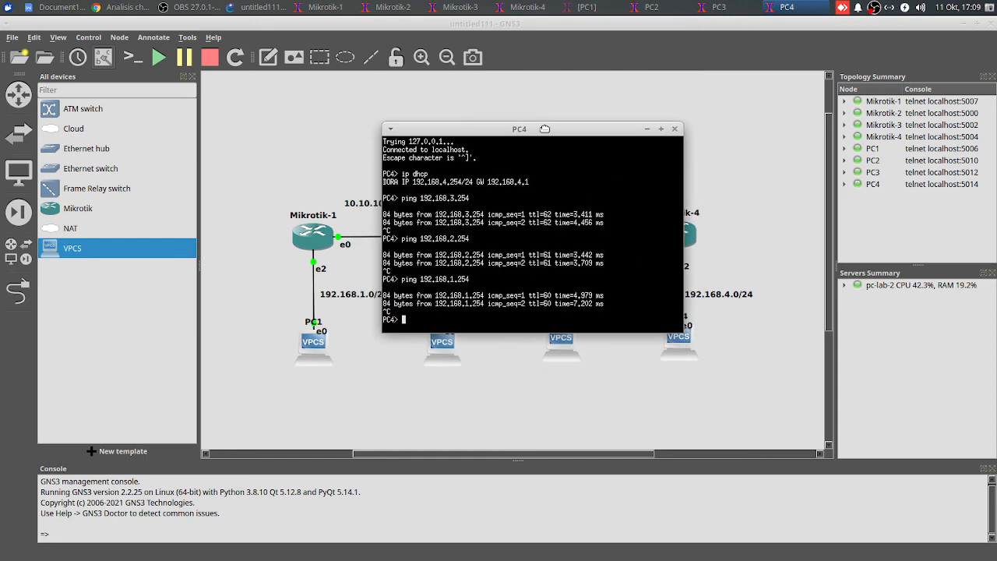
left_click(645, 128)
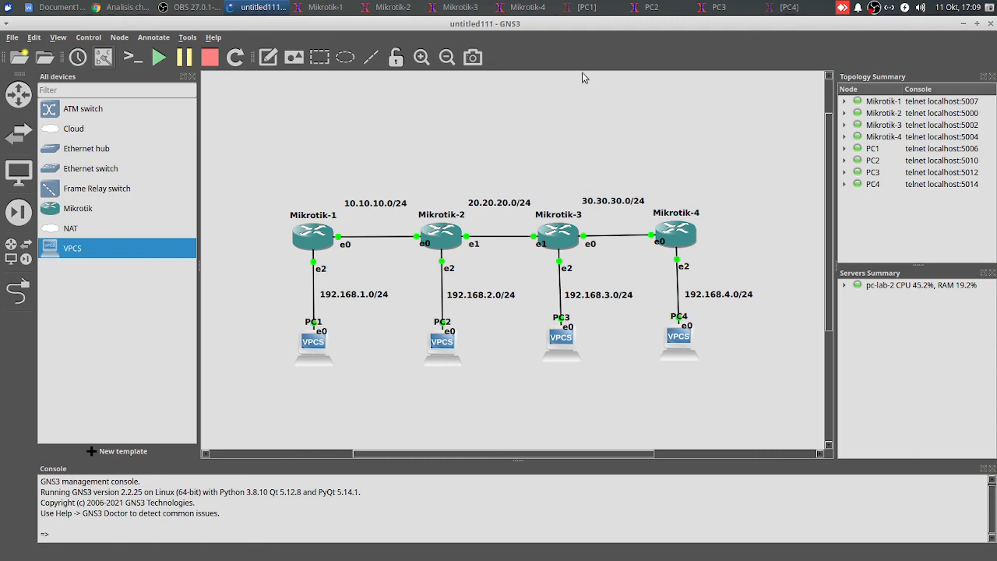
left_click(192, 8)
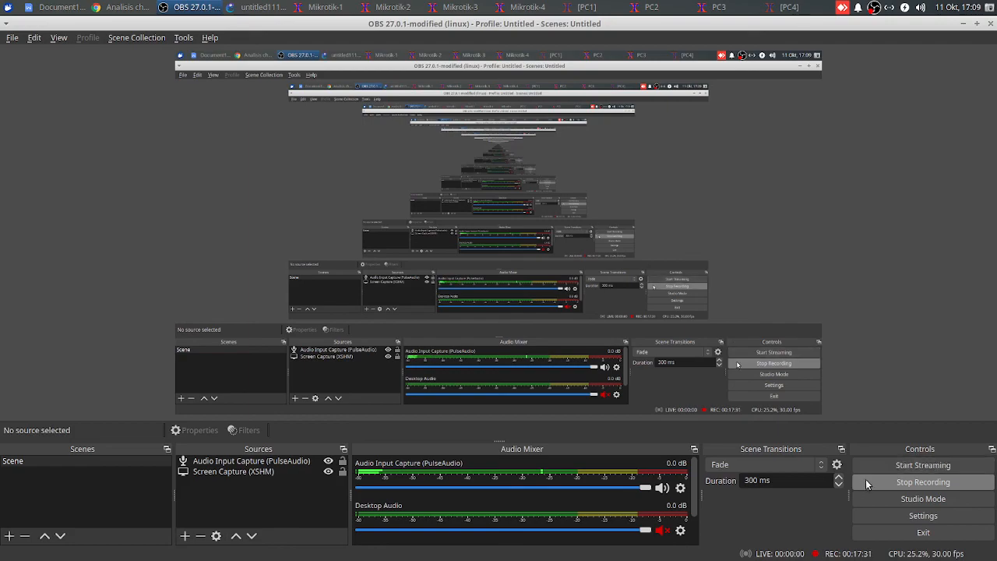